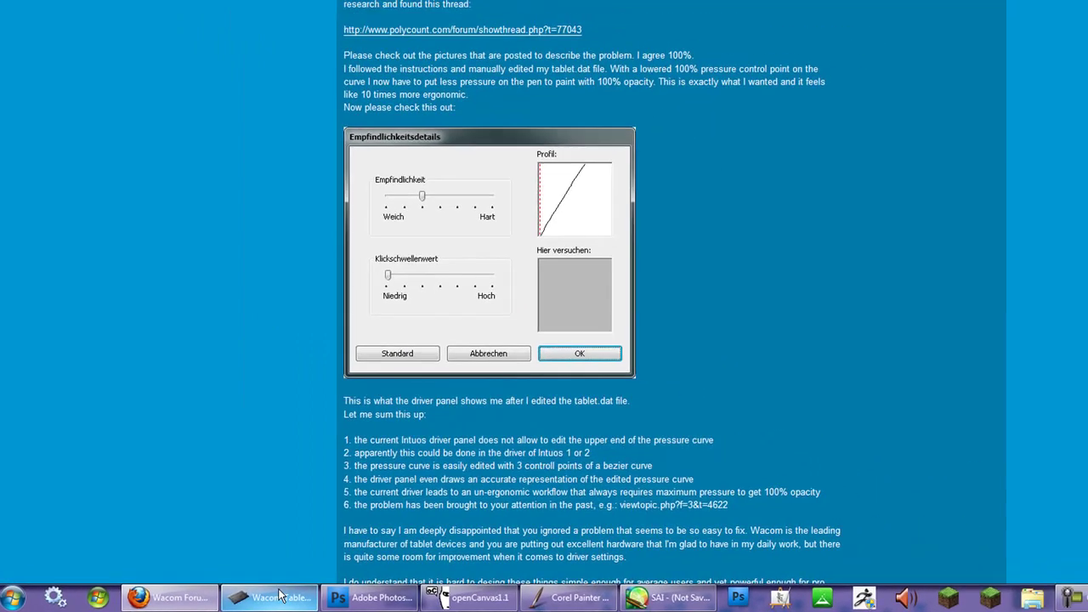
Confirm in Wacom Tablet Properties' About box that the driver version is 6.3.0-2.
left_click(281, 596)
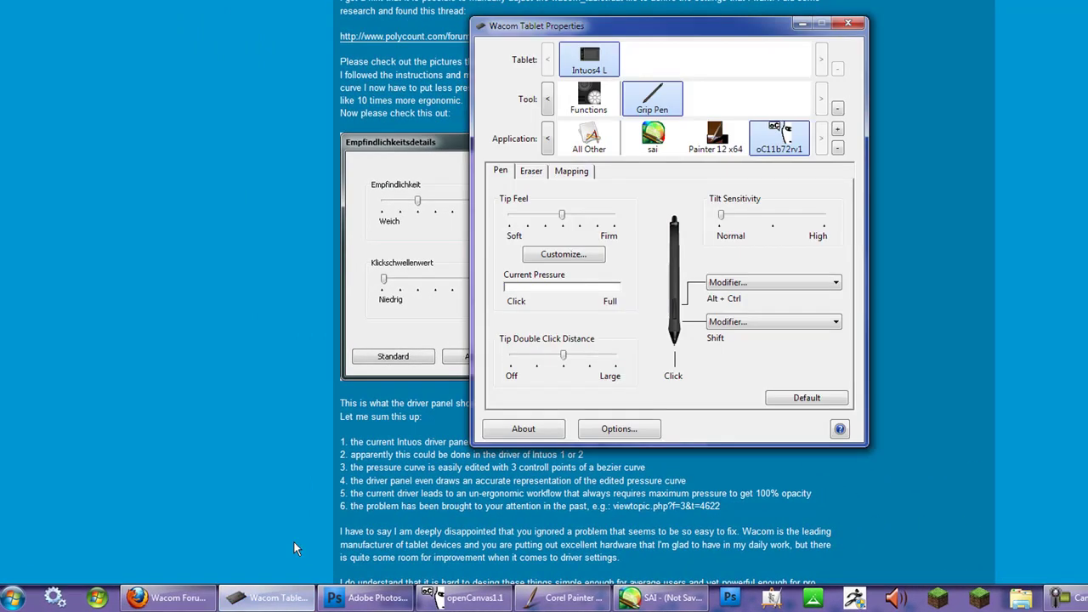
left_click(540, 434)
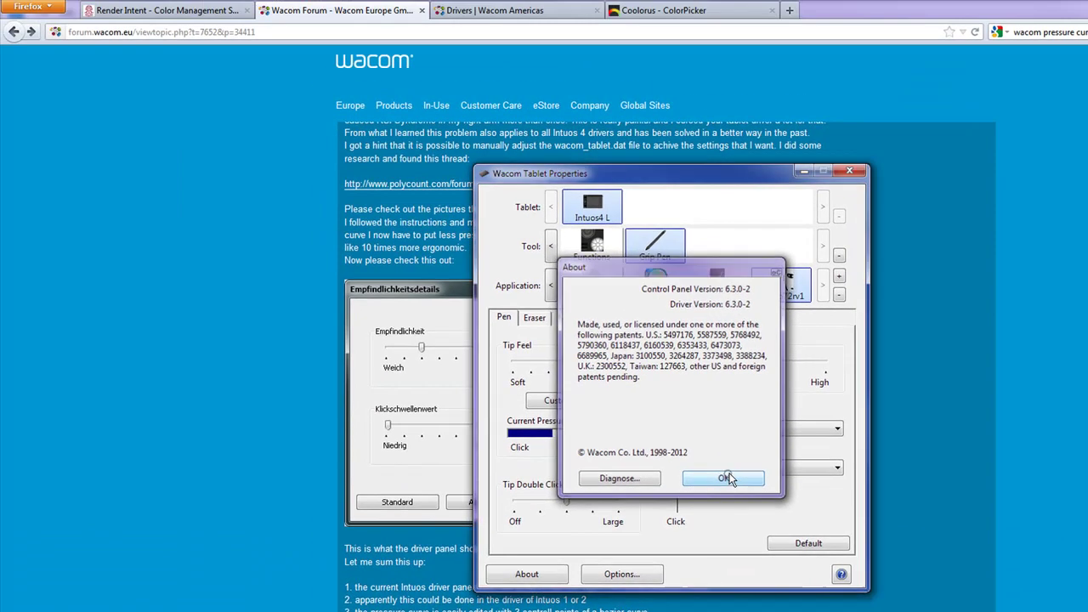
left_click(725, 479)
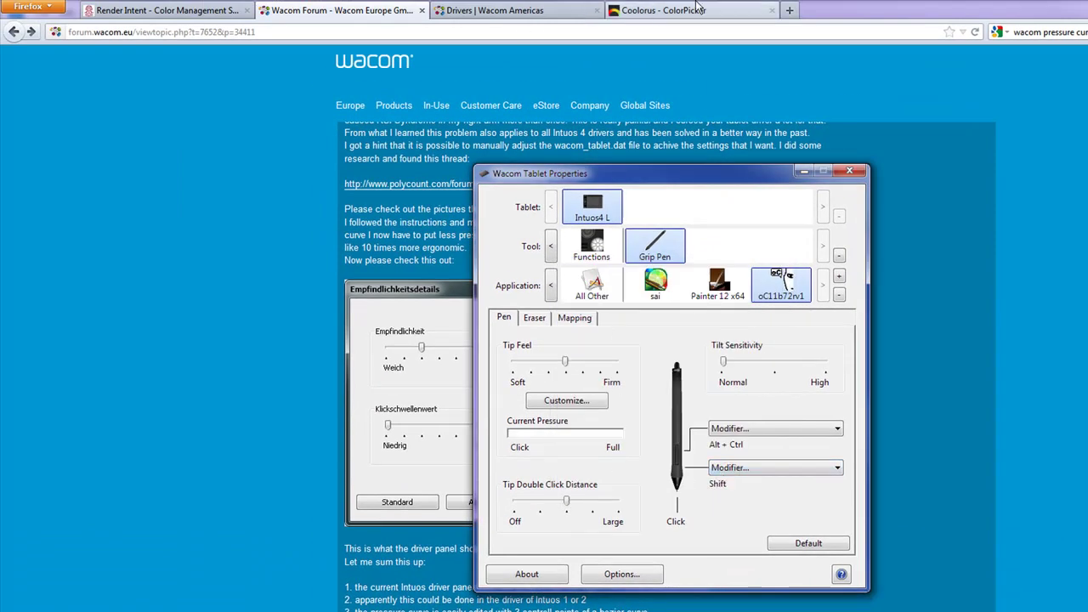
Review Wacom's Intuos4 drivers, 6.2.0w5 through 6.1.2-5, then return to Tablet Properties.
left_click(507, 12)
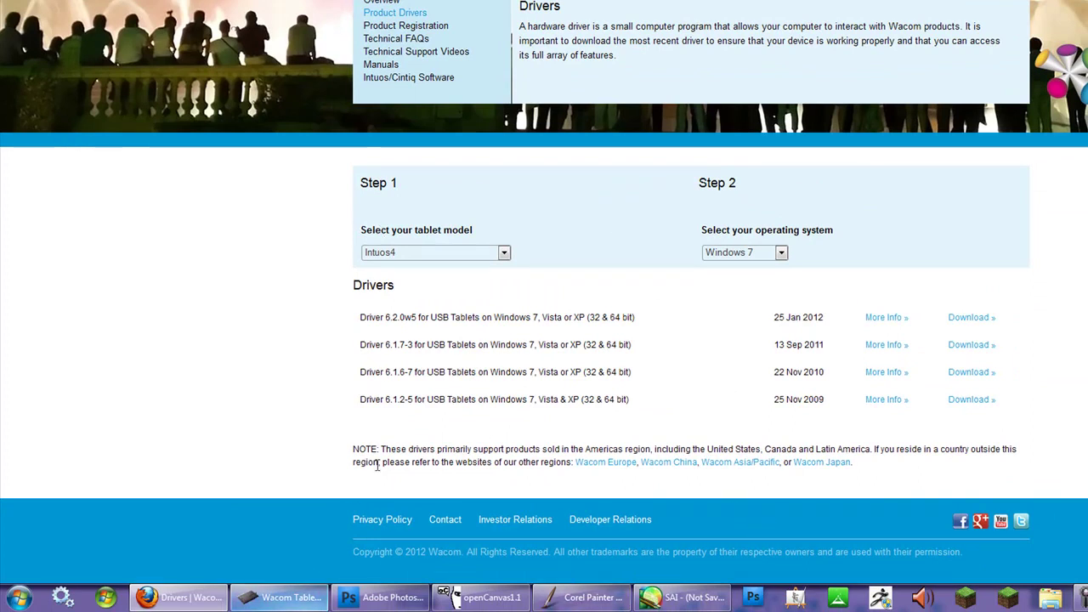
left_click(286, 597)
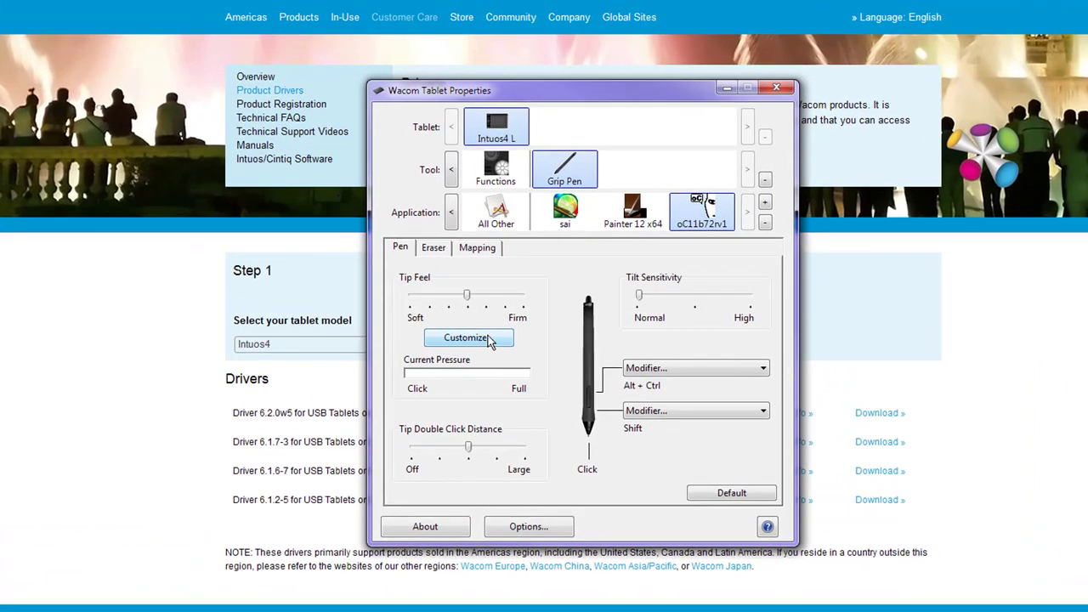
Try reshaping oC11b72rv1's Max Pressure and Sensitivity points, then reset the curve to Default.
left_click(531, 296)
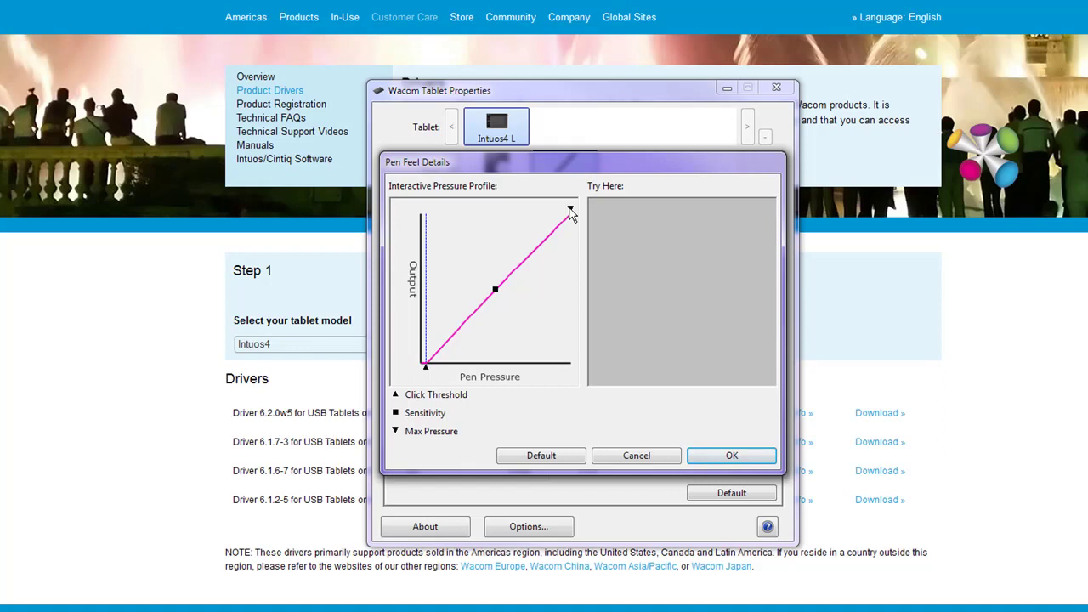
left_click_drag(572, 211, 510, 209)
left_click_drag(495, 292, 487, 283)
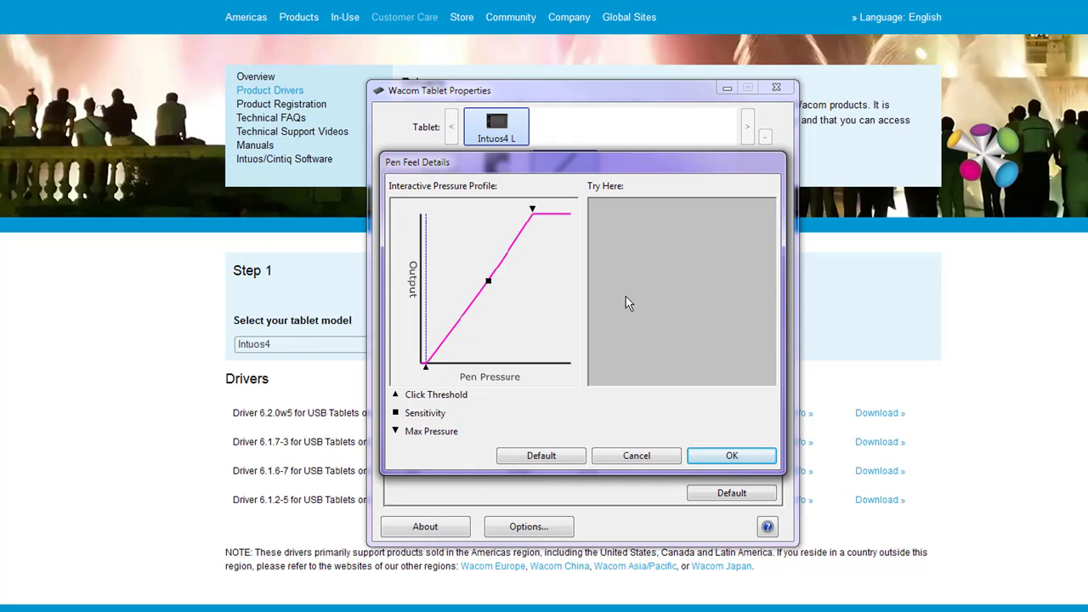
mouse_move(626, 297)
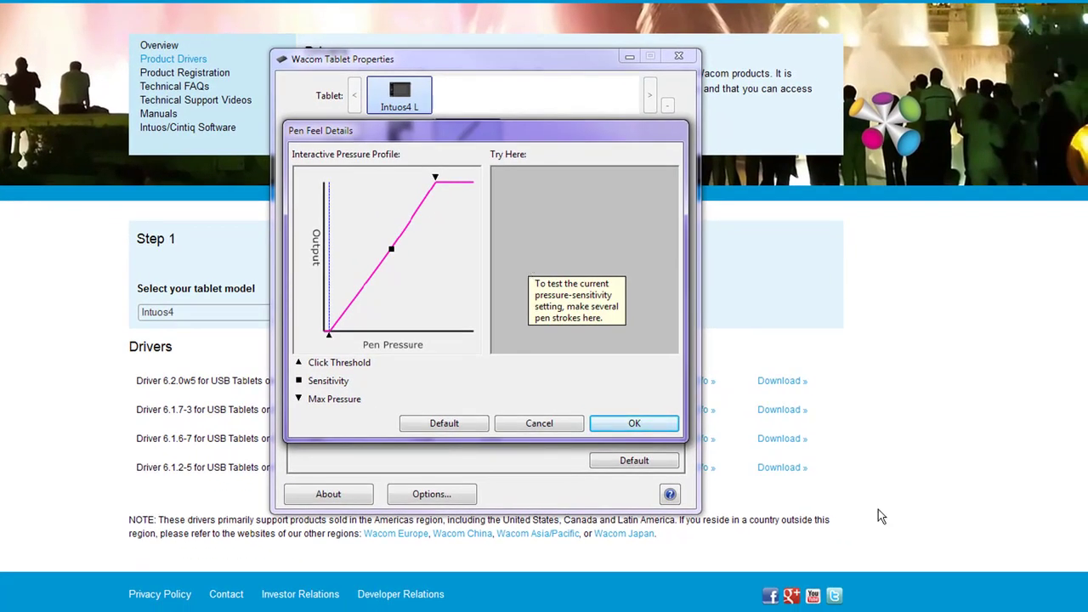
mouse_move(593, 268)
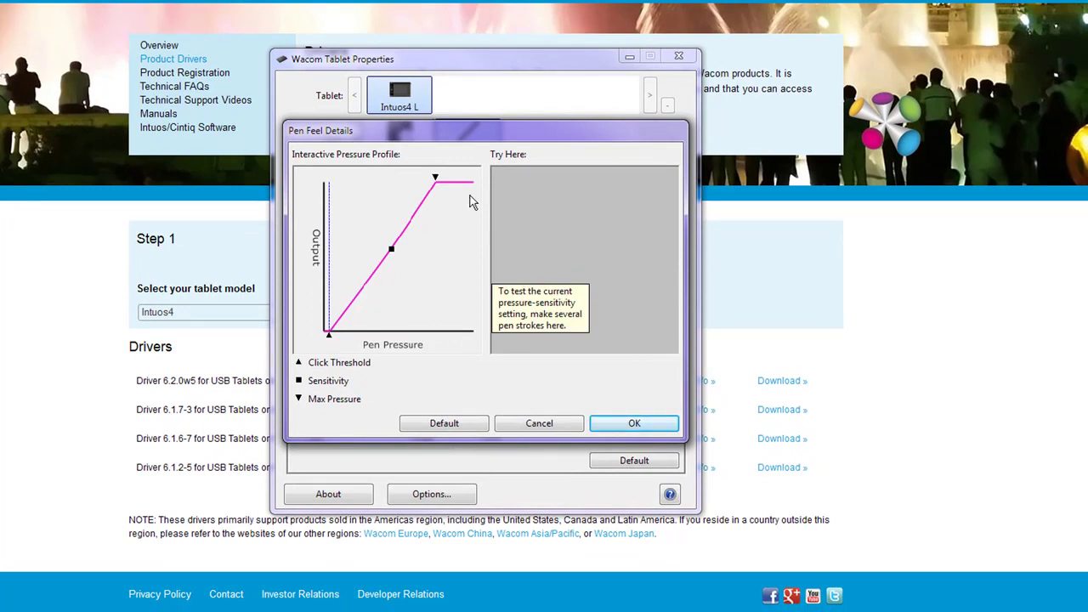
mouse_move(408, 257)
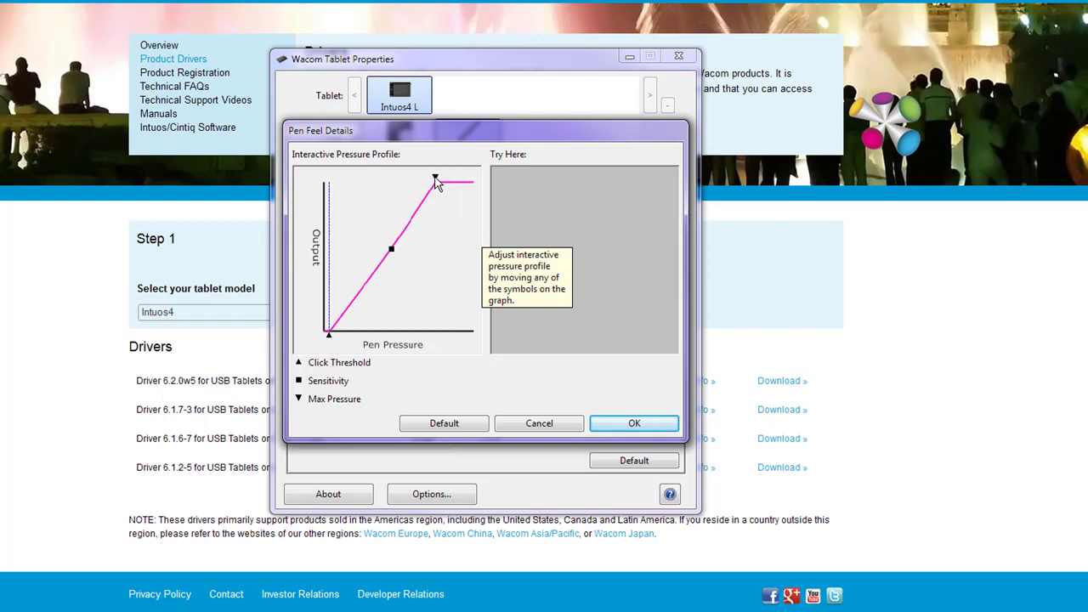
left_click_drag(436, 180, 466, 178)
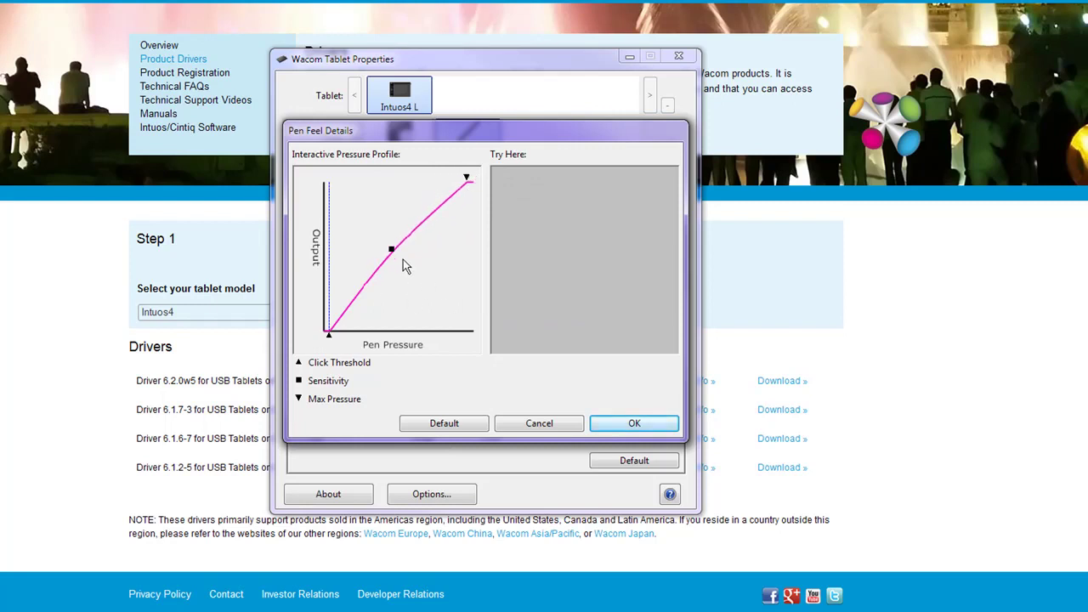
left_click_drag(391, 249, 394, 256)
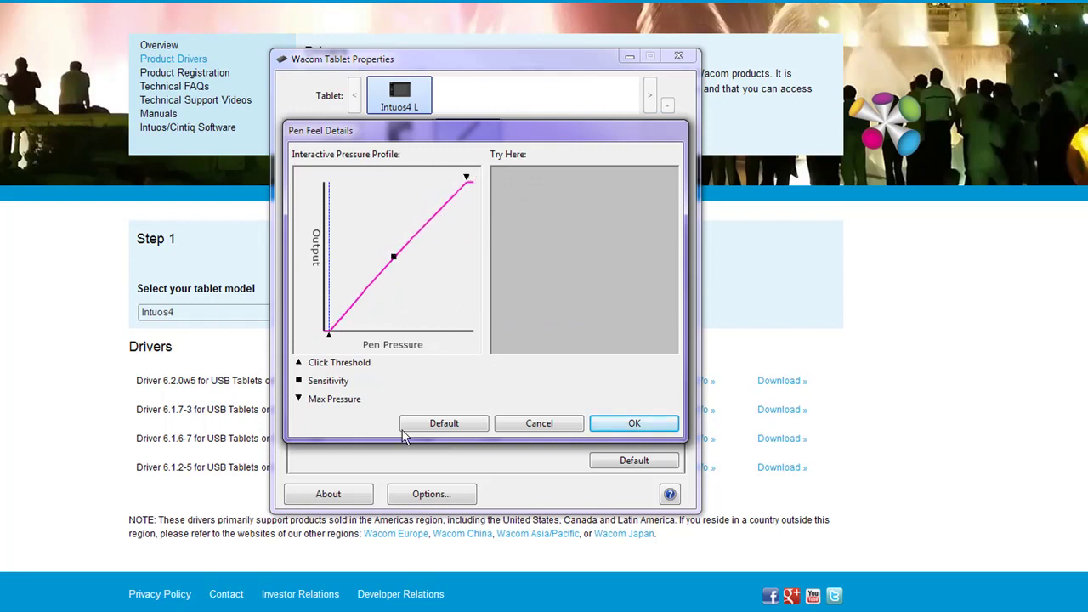
left_click(443, 422)
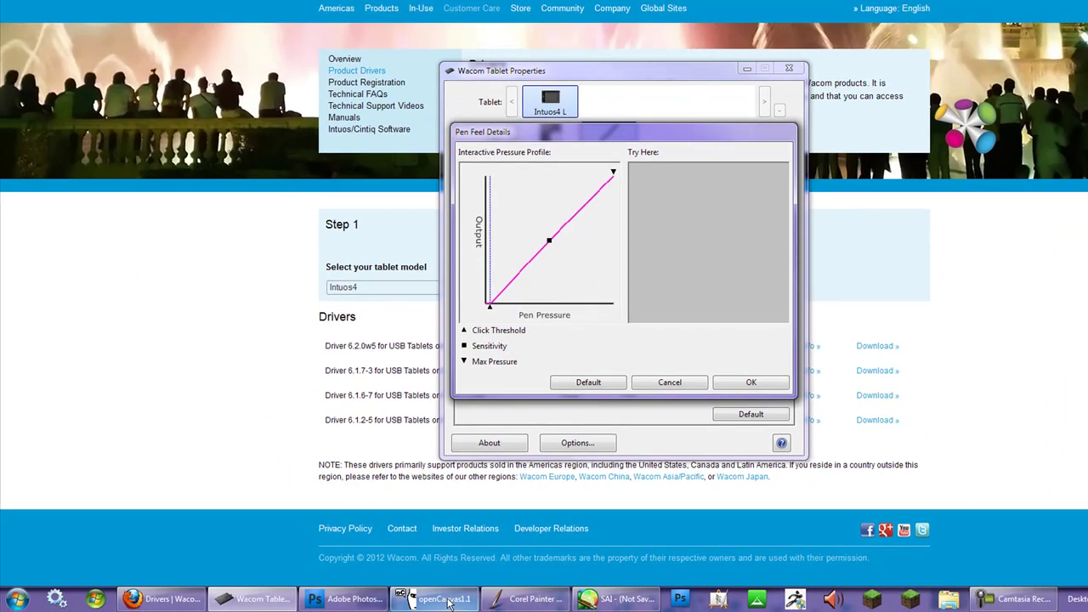
Bring the blank 2000×2000 canvas forward and set the 19-pixel brush's minimum size to 0%.
left_click(449, 602)
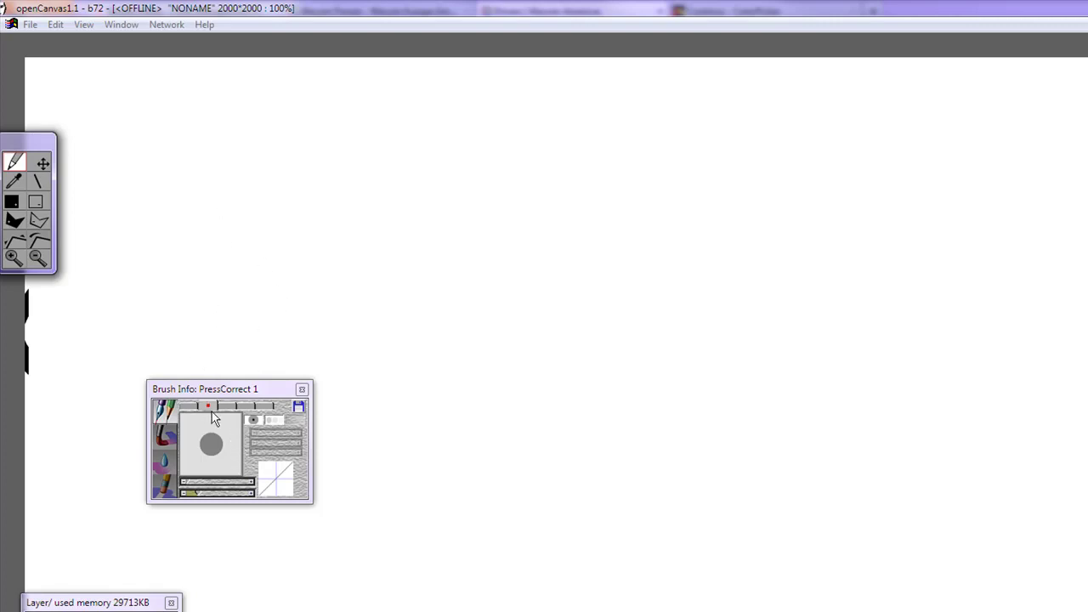
left_click(187, 483)
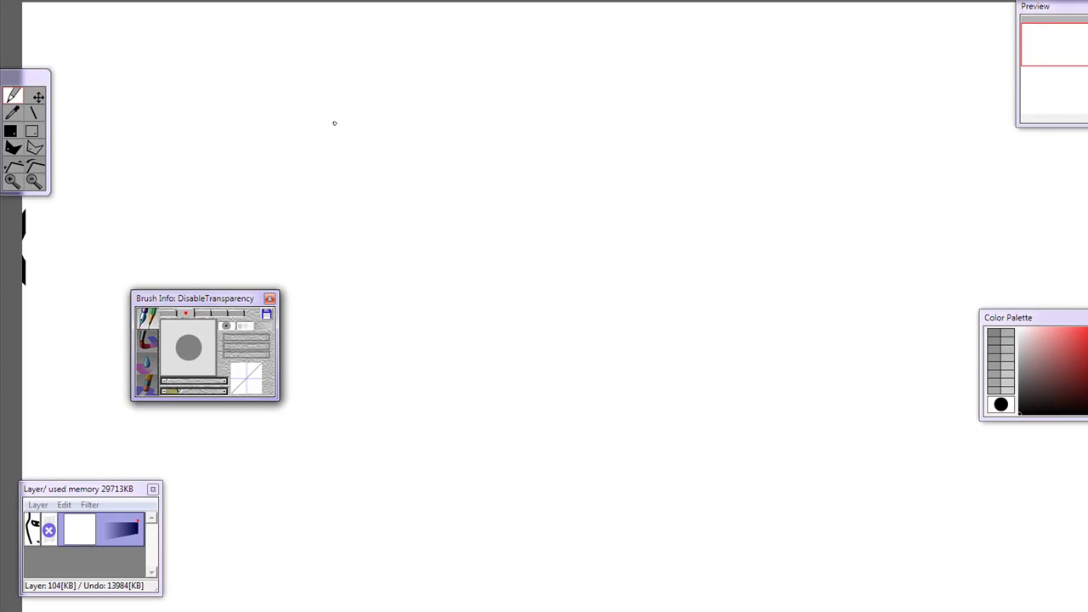
Draw several long looping black strokes, small circles and a squiggle to test pressure response.
mouse_move(254, 193)
left_mouse_down()
mouse_move(273, 171)
mouse_move(403, 243)
mouse_move(724, 221)
mouse_move(559, 414)
mouse_move(593, 415)
left_mouse_up()
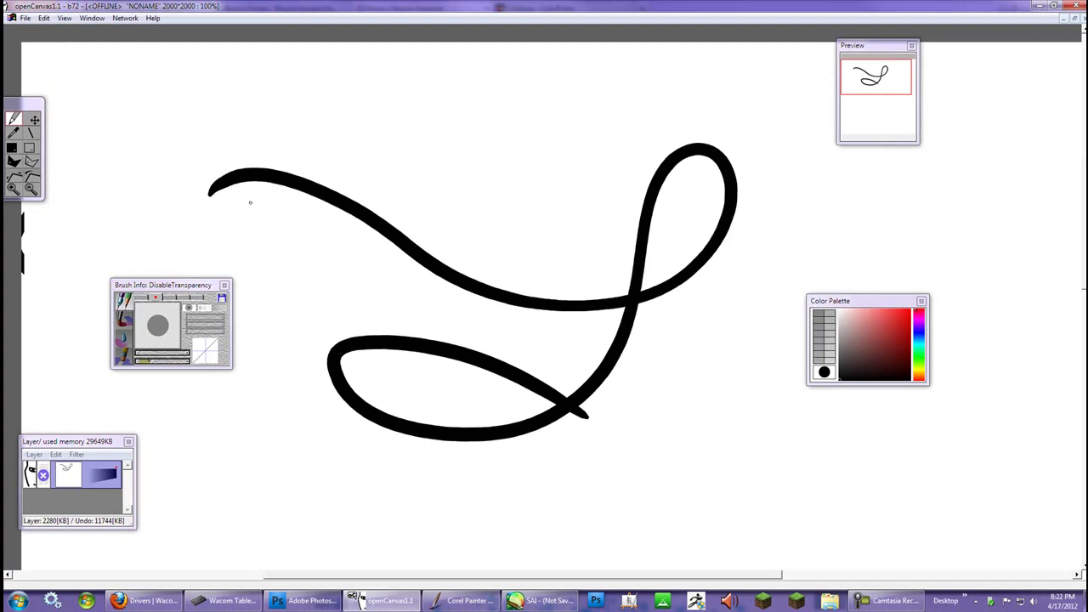
mouse_move(151, 119)
left_mouse_down()
mouse_move(230, 102)
mouse_move(562, 166)
mouse_move(489, 290)
mouse_move(544, 341)
left_mouse_up()
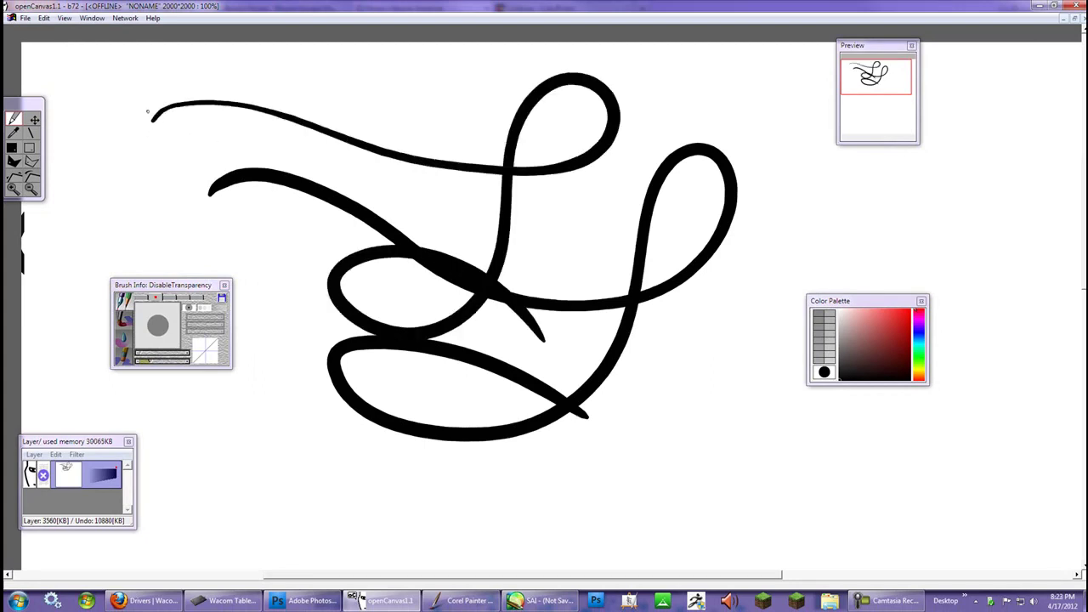
mouse_move(147, 112)
left_mouse_down()
mouse_move(182, 127)
mouse_move(144, 111)
left_mouse_up()
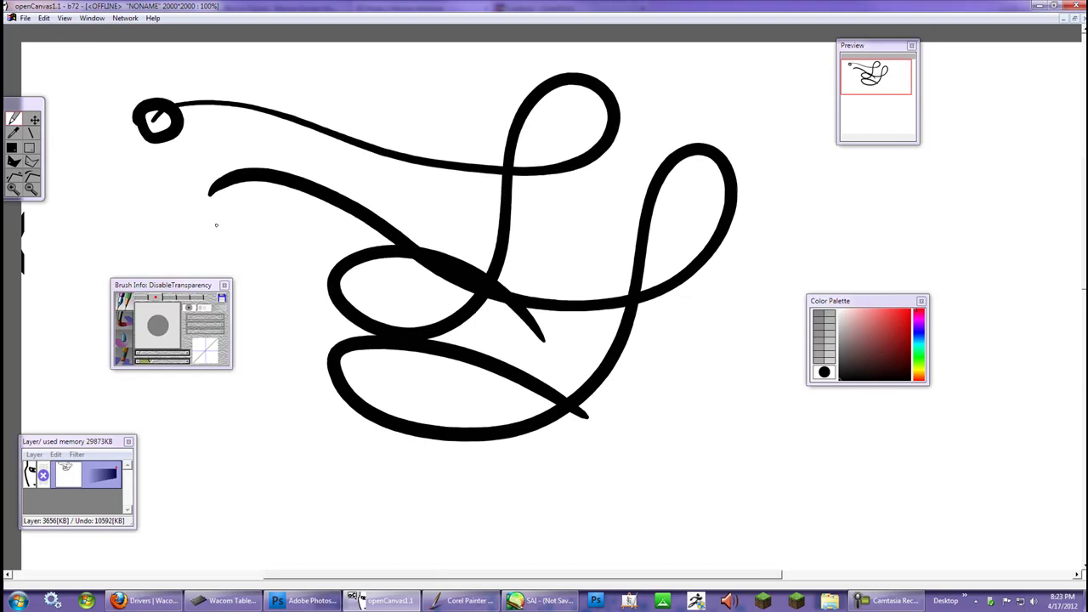
left_click_drag(215, 223, 257, 242)
left_click_drag(278, 217, 284, 239)
left_click_drag(250, 145, 506, 217)
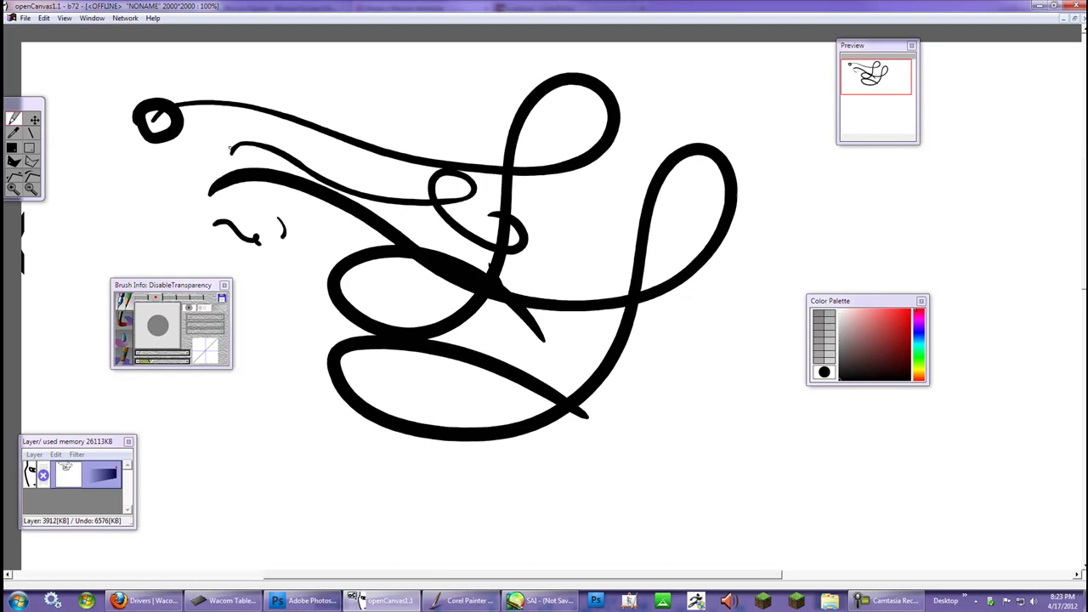
mouse_move(230, 147)
left_mouse_down()
mouse_move(219, 163)
mouse_move(246, 143)
left_mouse_up()
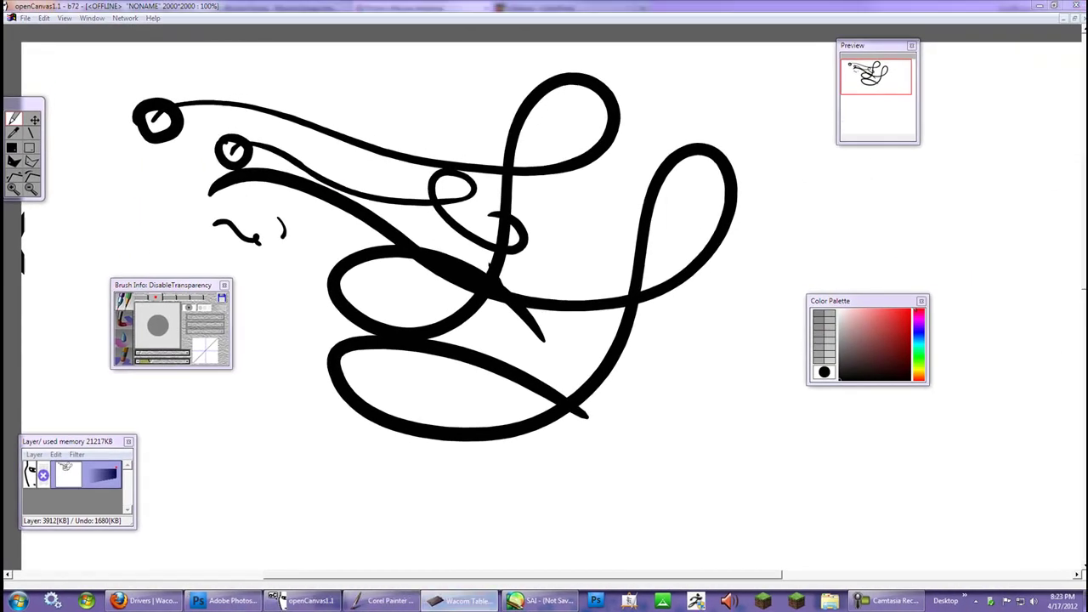
mouse_move(332, 595)
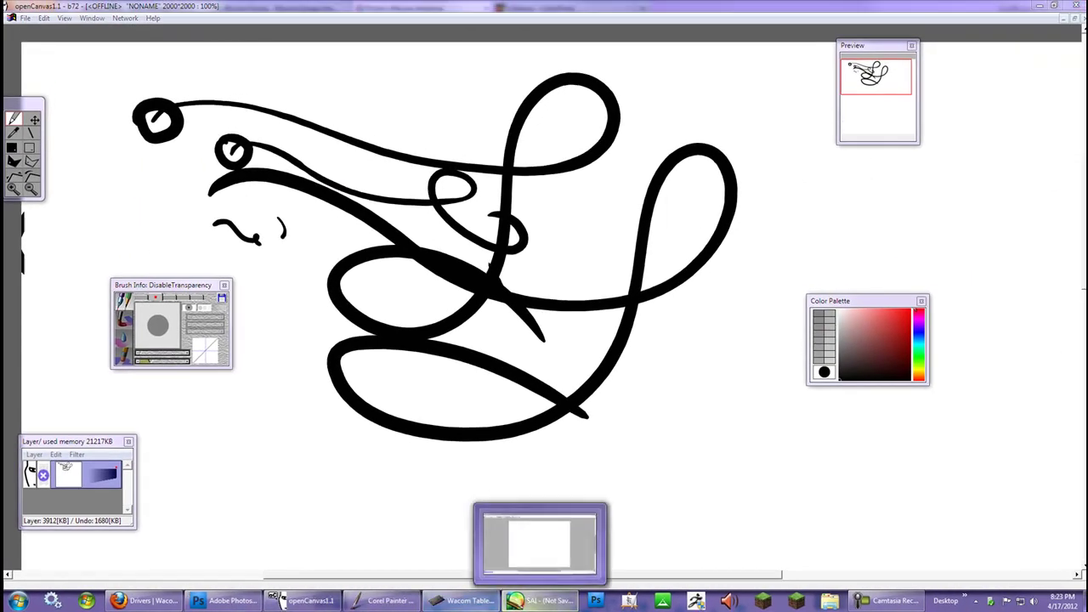
mouse_move(468, 600)
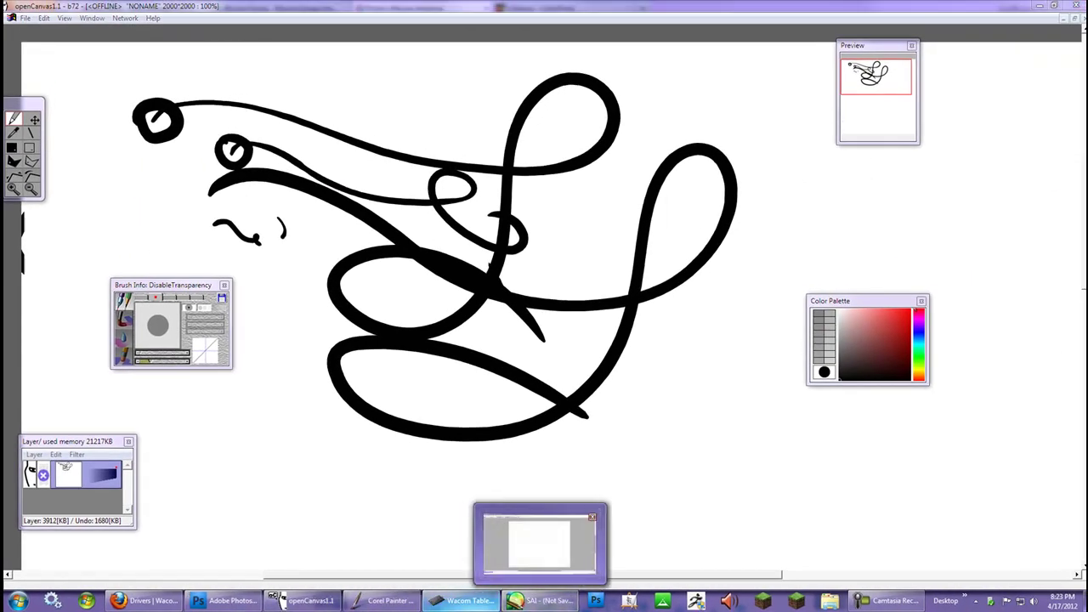
Bring Tablet Properties forward and close the open pressure profile editor.
left_click(463, 600)
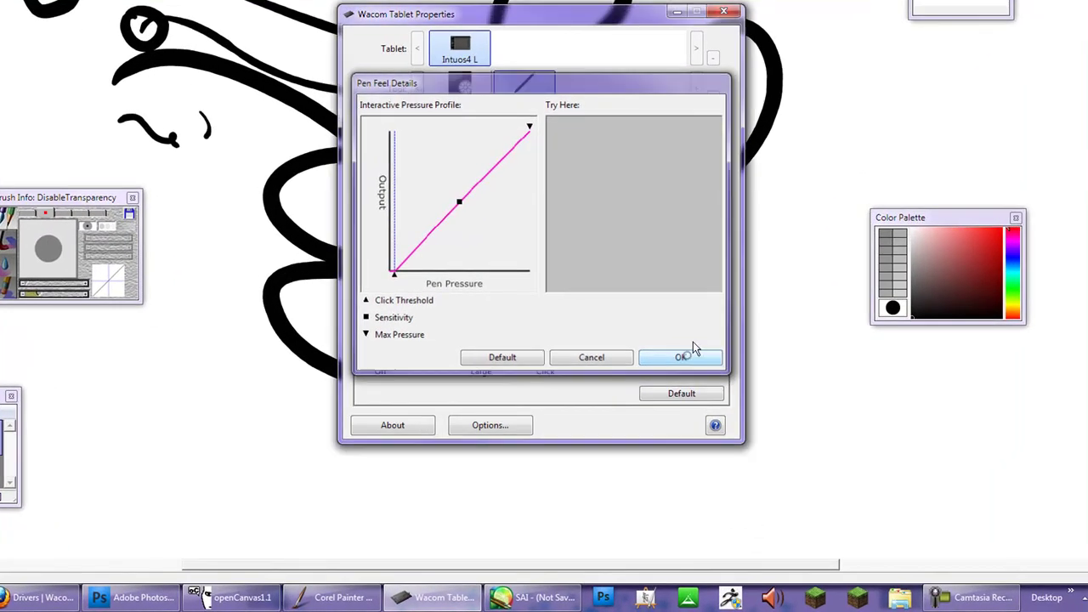
left_click(692, 350)
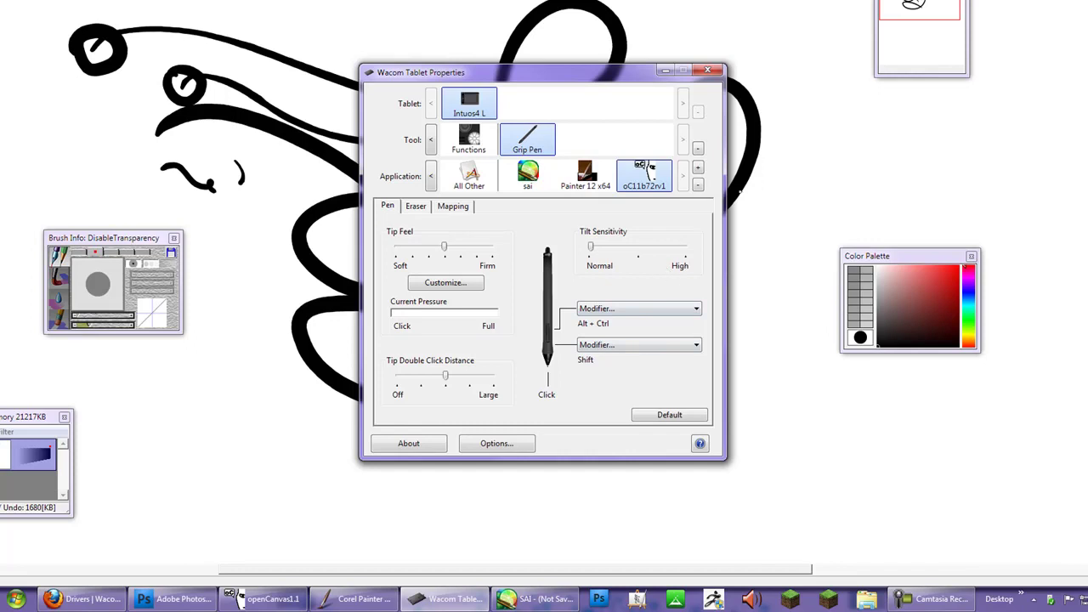
left_click(466, 103)
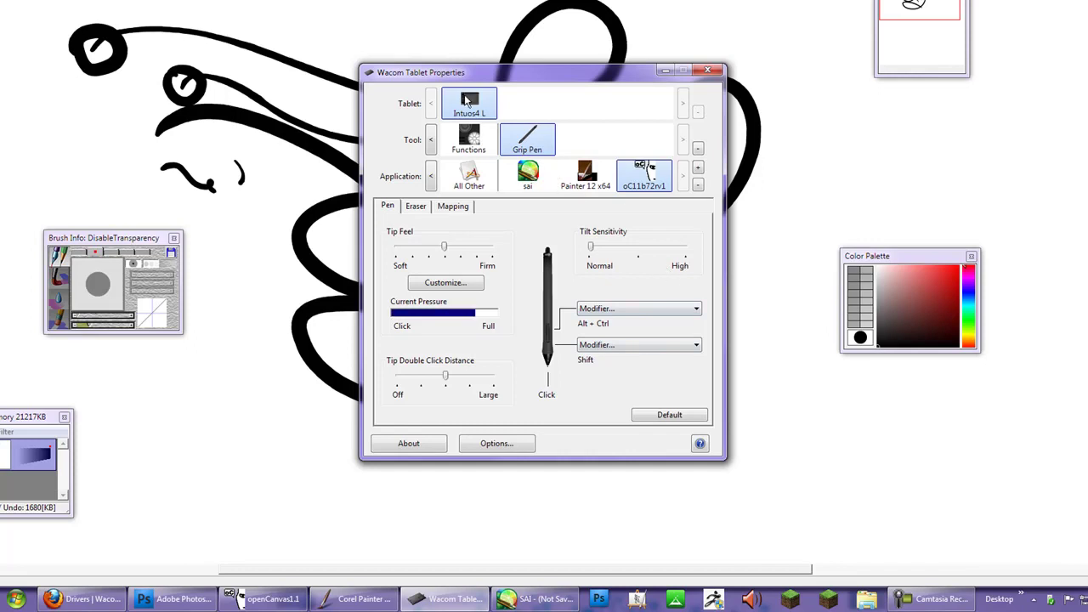
left_click(522, 141)
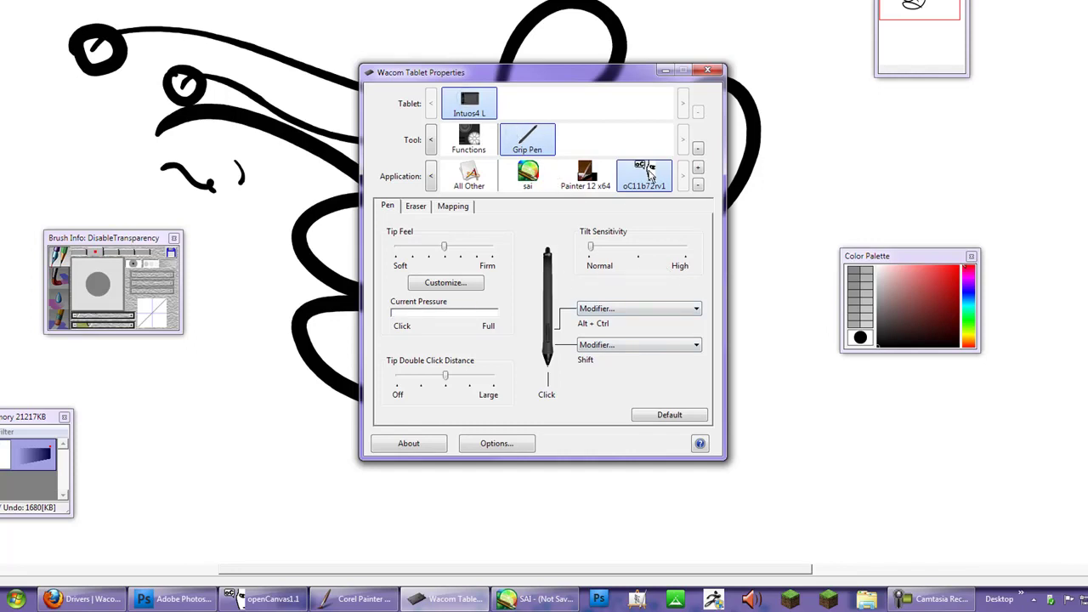
Raise the Click Threshold so light touches are ignored and straighten the Sensitivity curve.
left_click(448, 283)
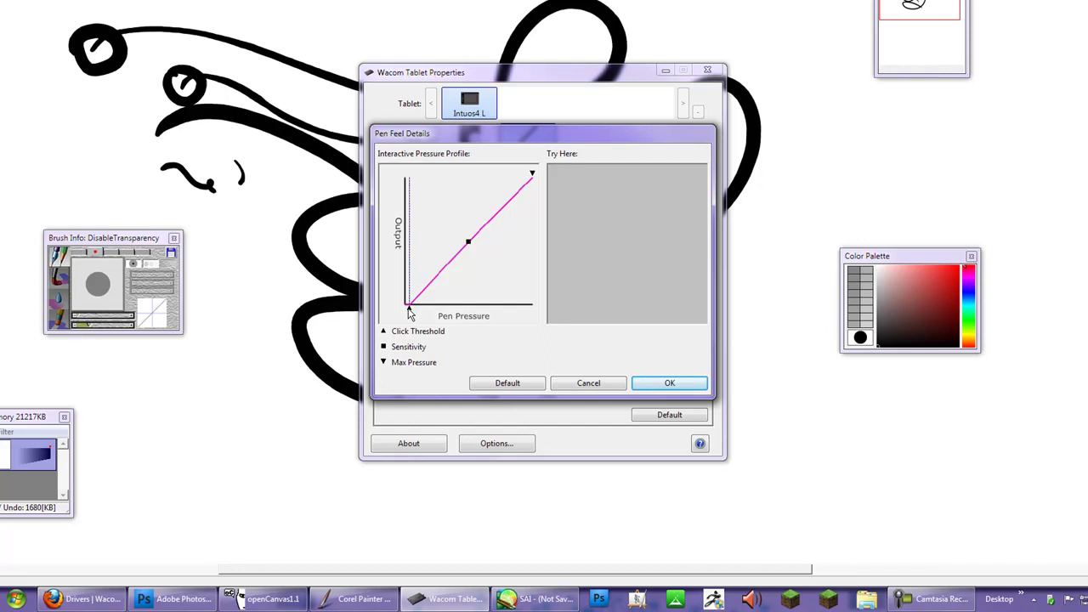
left_click_drag(410, 313, 443, 314)
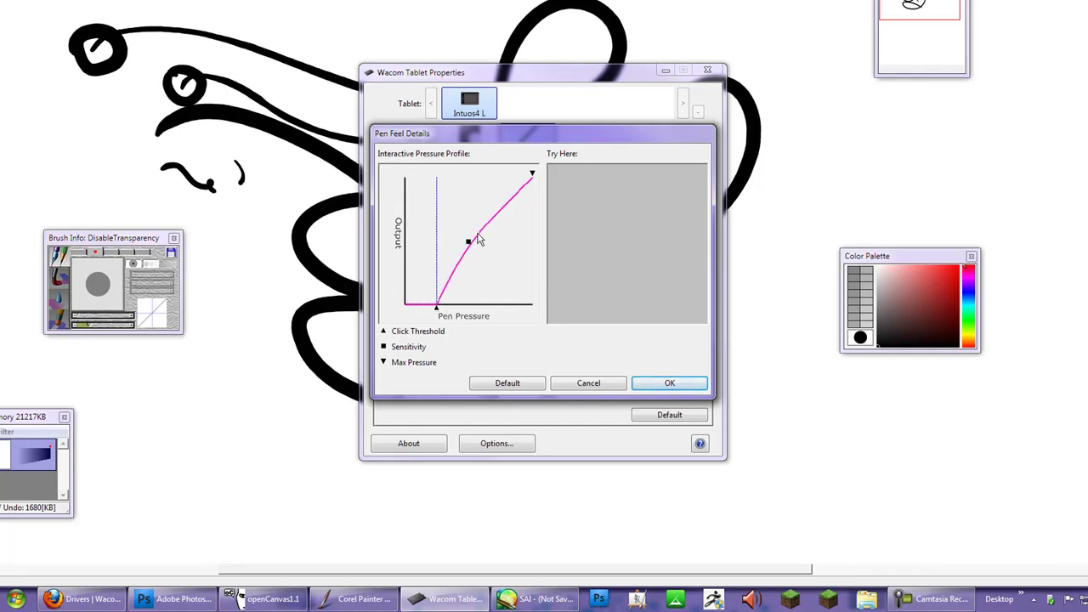
left_click_drag(467, 242, 483, 239)
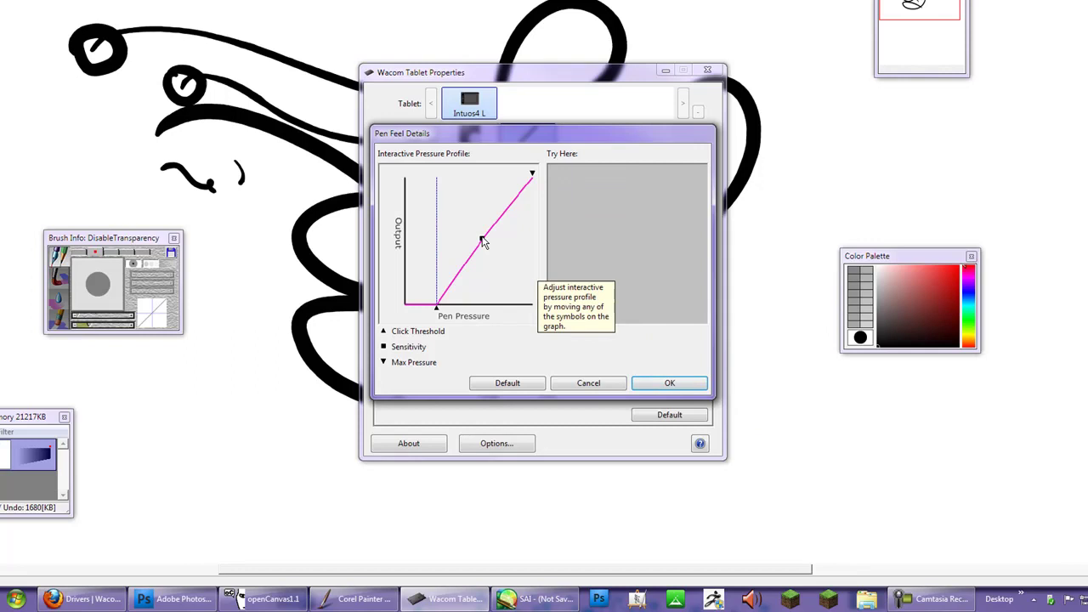
left_click_drag(483, 241, 485, 238)
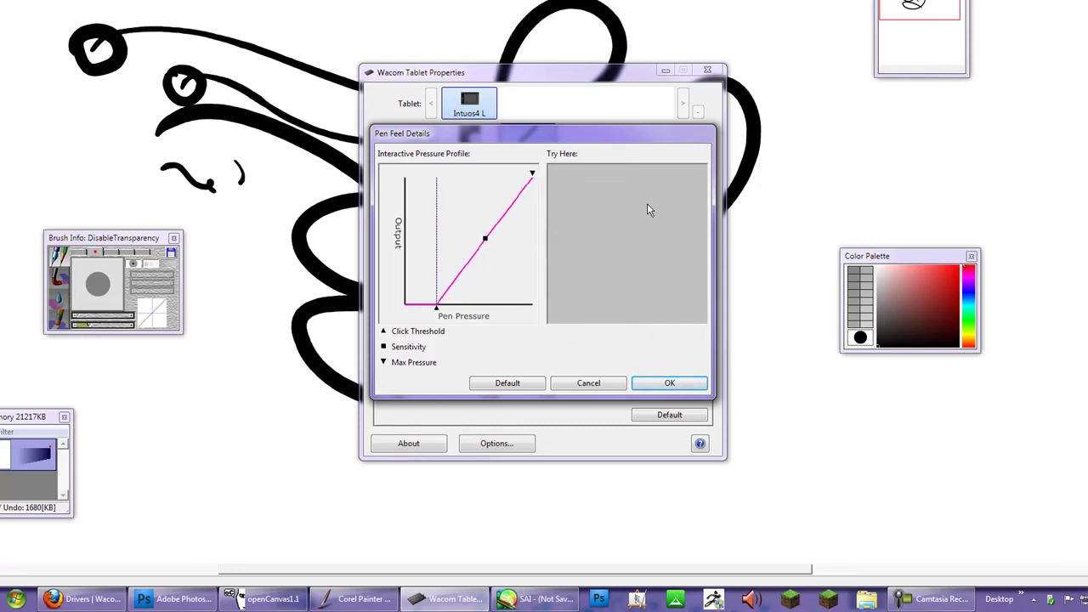
Test the new pressure response with looping strokes in Try Here, then apply the profile.
left_click_drag(574, 223, 600, 225)
left_click_drag(642, 263, 553, 283)
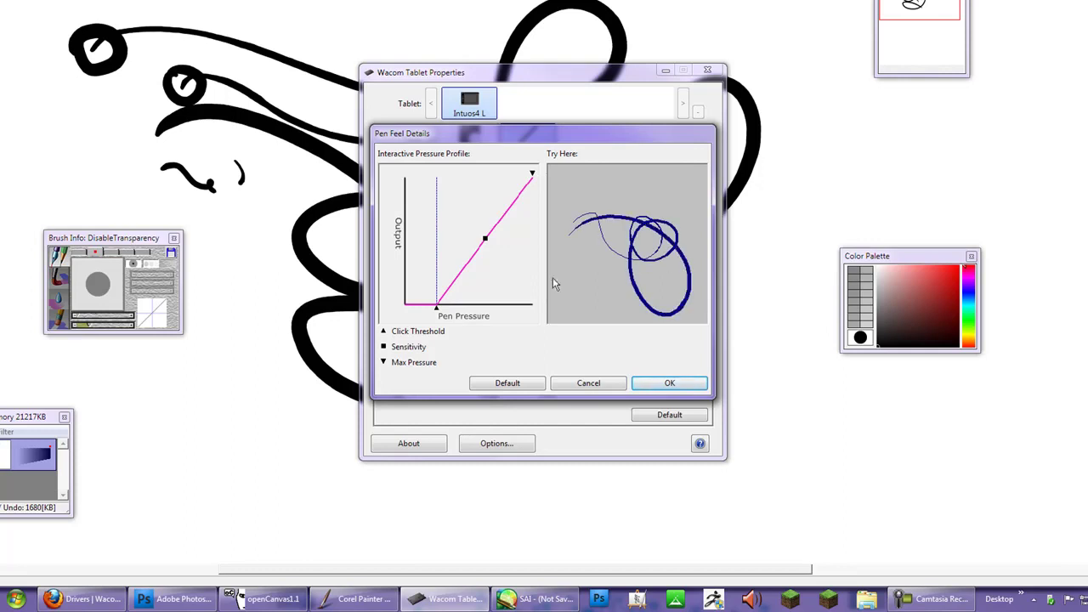
mouse_move(612, 188)
left_mouse_down()
mouse_move(646, 213)
mouse_move(604, 293)
mouse_move(574, 242)
mouse_move(588, 295)
left_mouse_up()
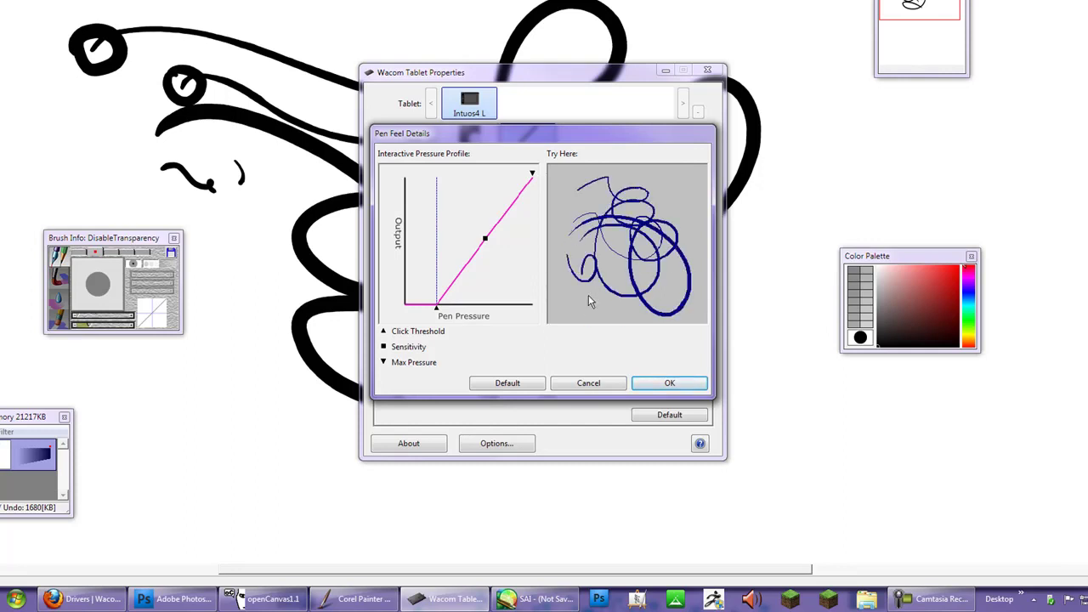
left_click(573, 180)
mouse_move(612, 200)
left_mouse_down()
mouse_move(604, 242)
mouse_move(565, 294)
left_mouse_up()
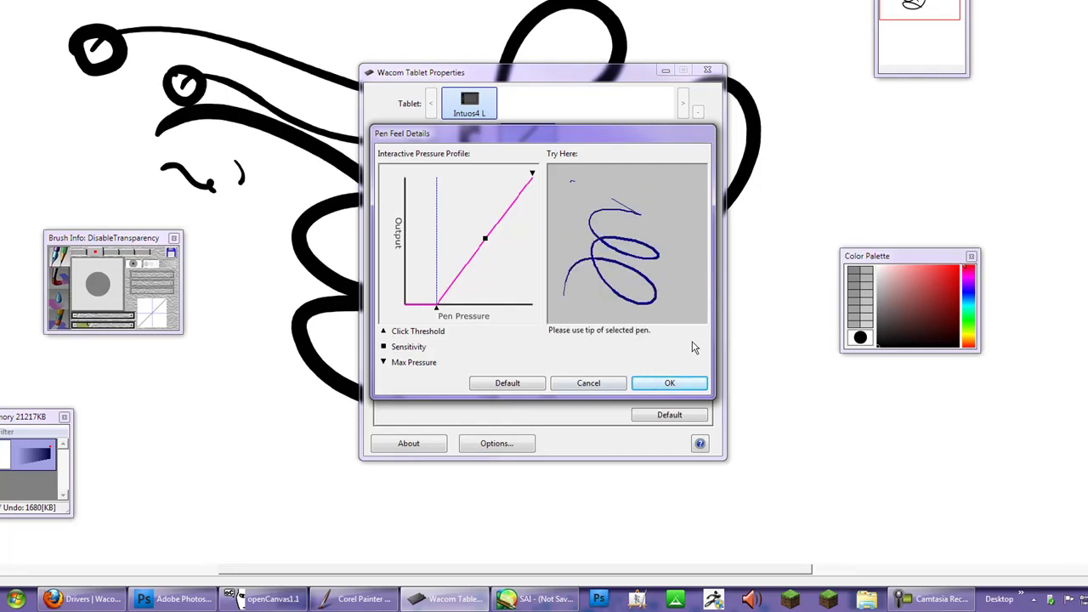
left_click(670, 383)
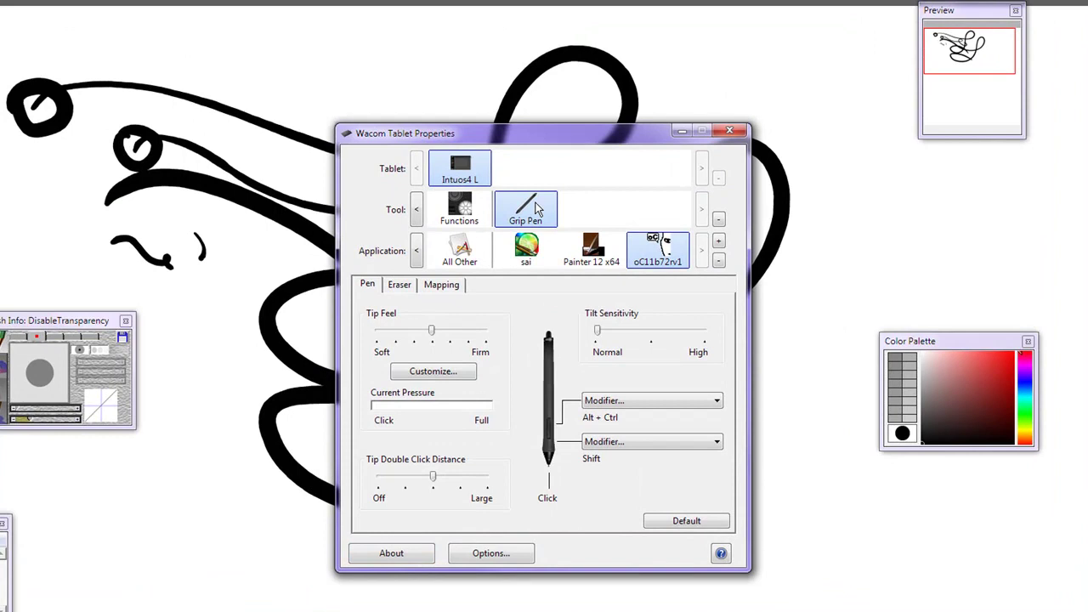
left_click(449, 159)
double_click(459, 167)
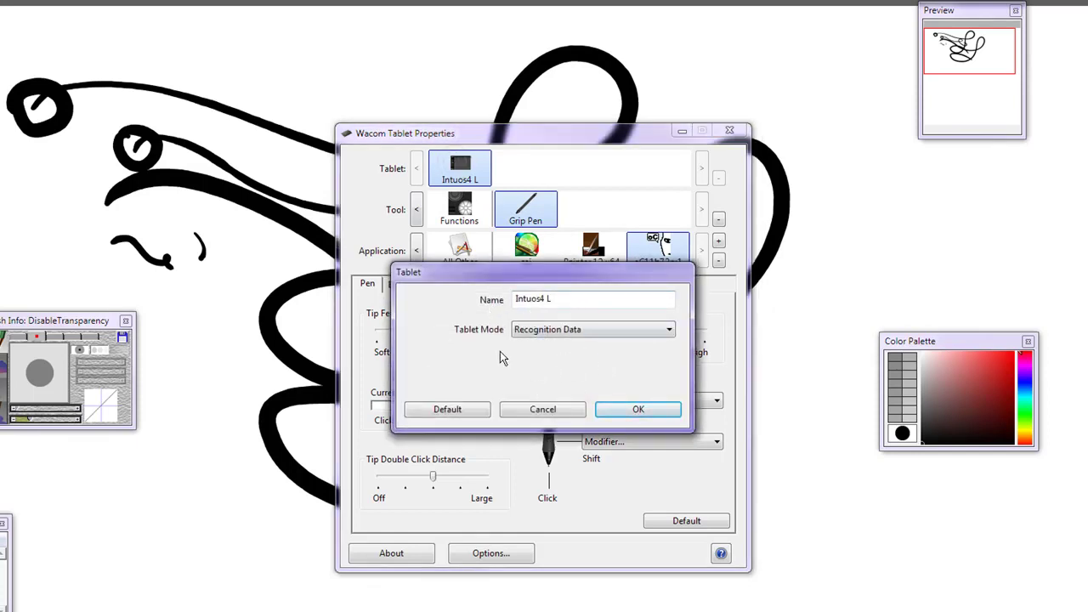
left_click(668, 332)
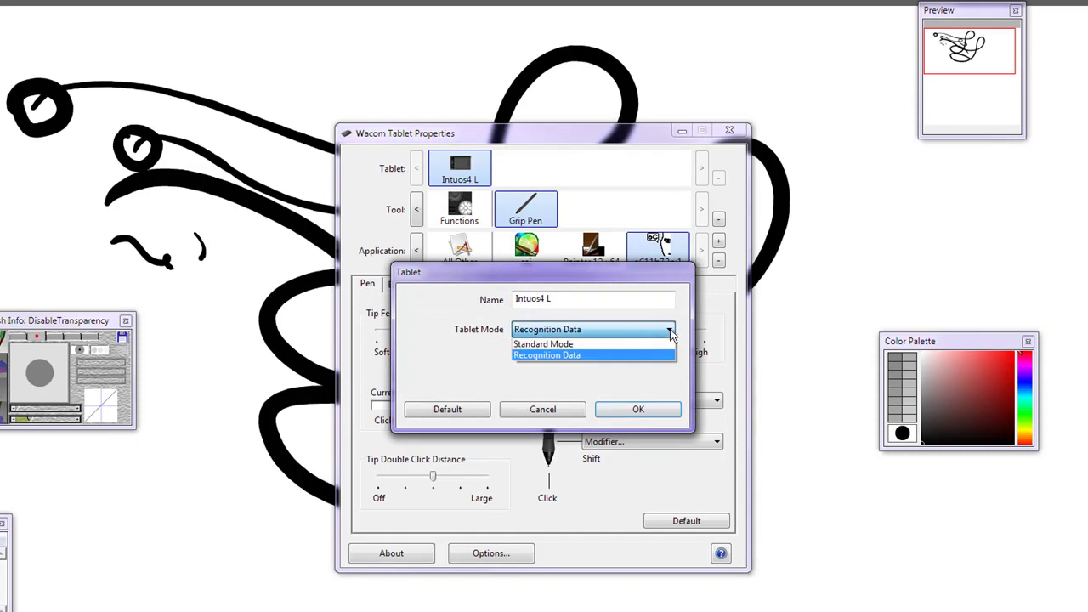
left_click(654, 354)
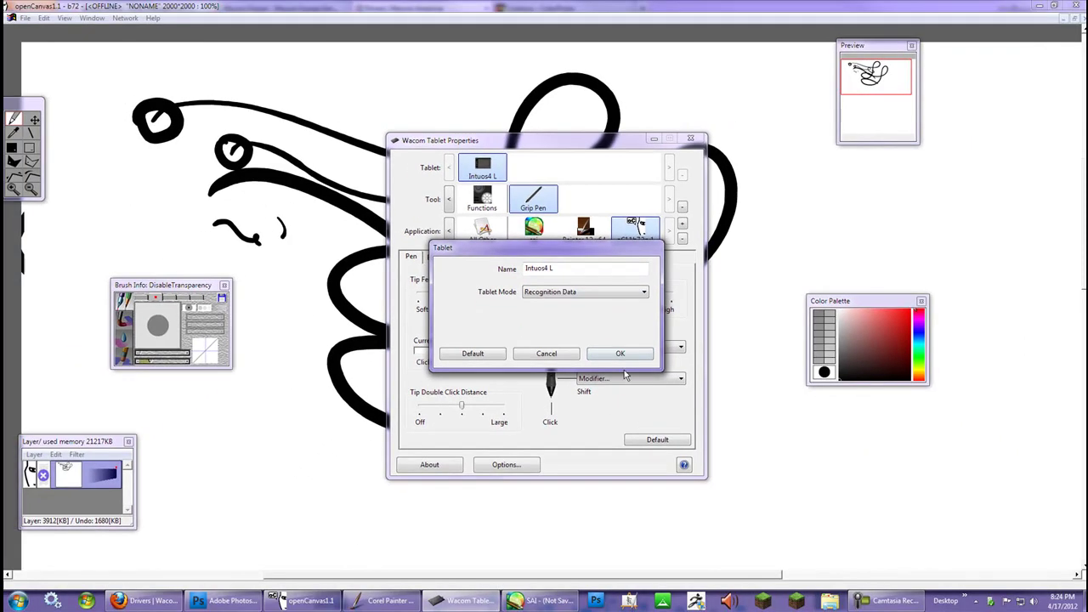
left_click(621, 355)
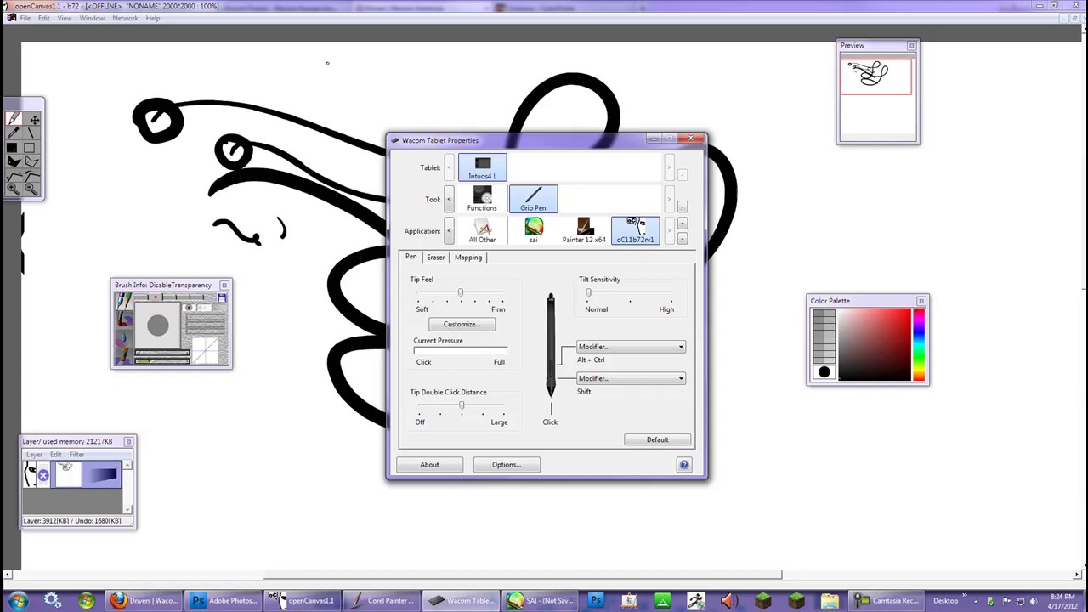
Bring openCanvas back to front and switch the drawing colour to white.
left_click(314, 6)
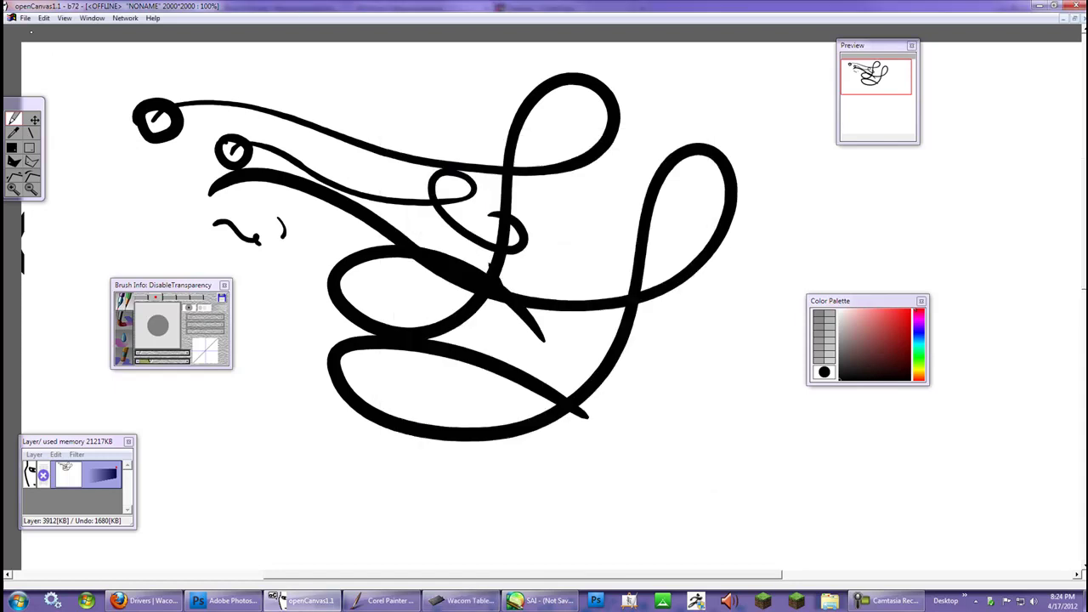
left_click(18, 146)
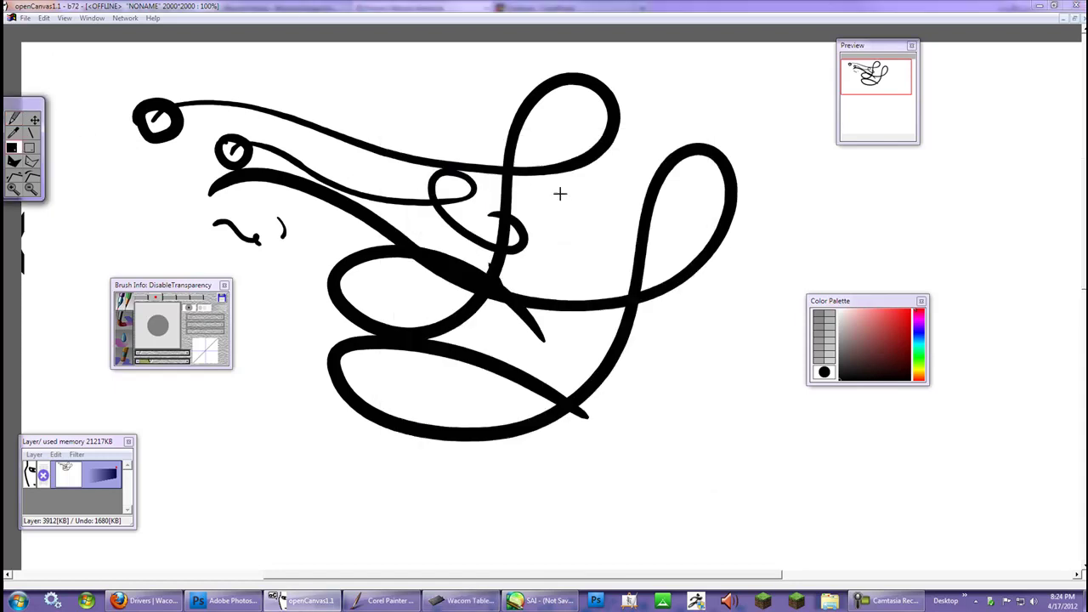
left_click(837, 379)
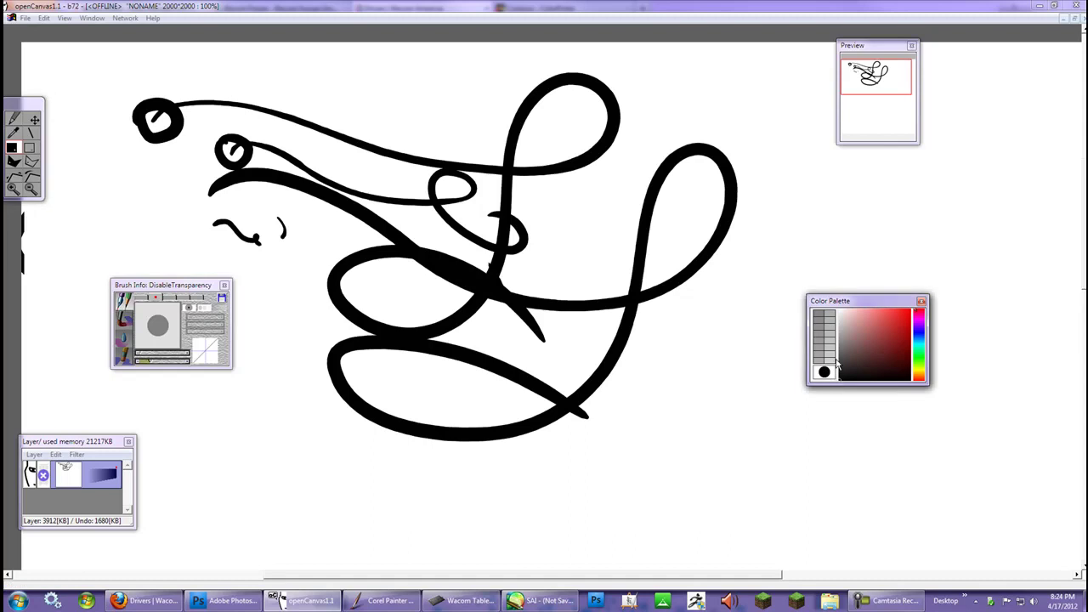
left_click(840, 312)
Cover the whole canvas with a white rectangle, then return to the pen with black.
mouse_move(79, 58)
left_mouse_down()
mouse_move(728, 161)
mouse_move(739, 447)
mouse_move(759, 517)
left_mouse_up()
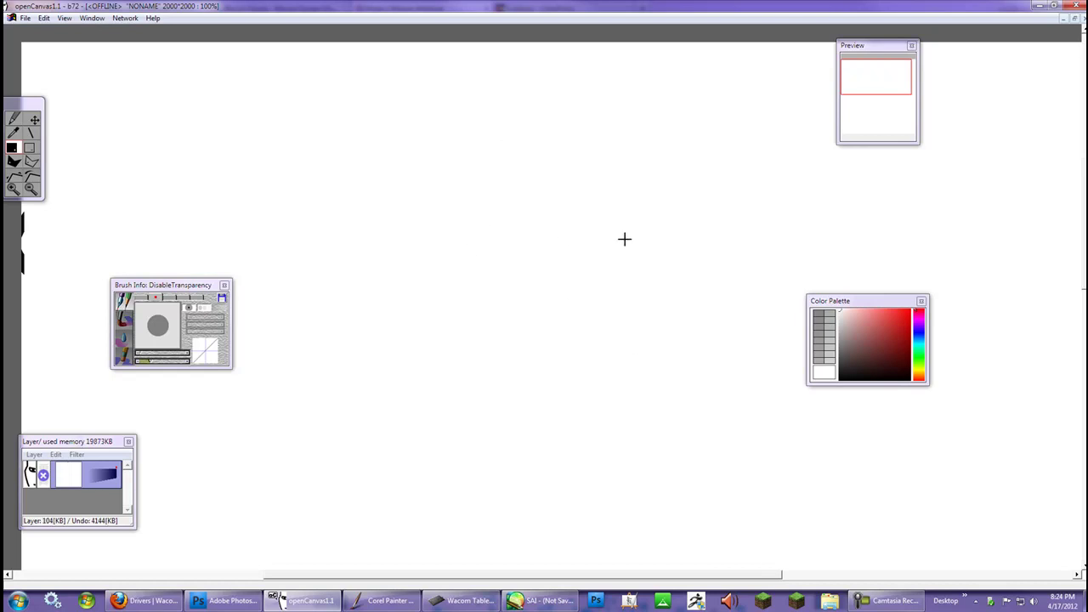
left_click(14, 121)
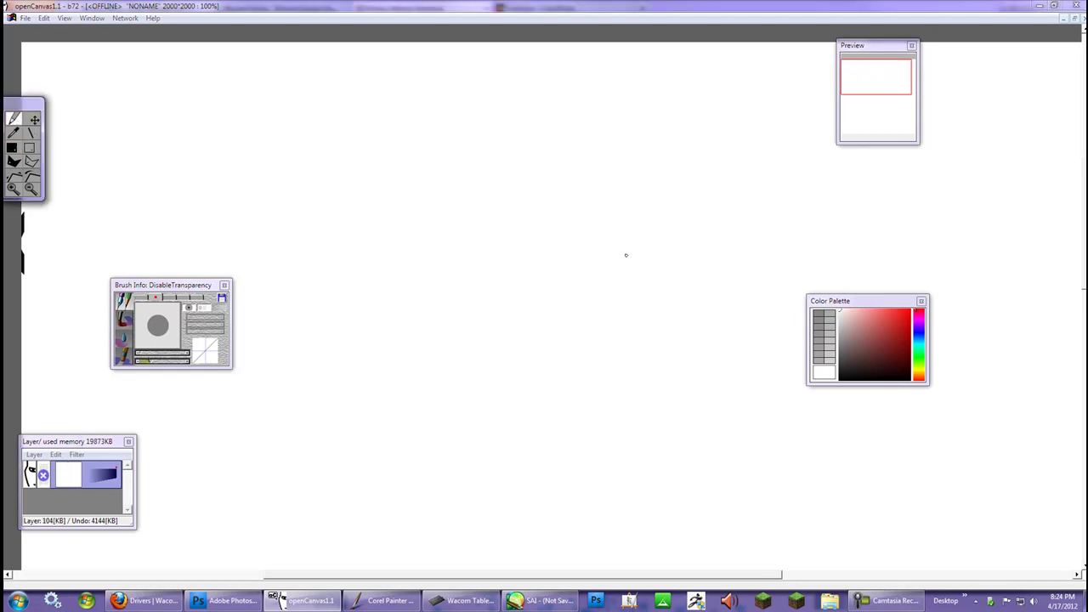
left_click(847, 375)
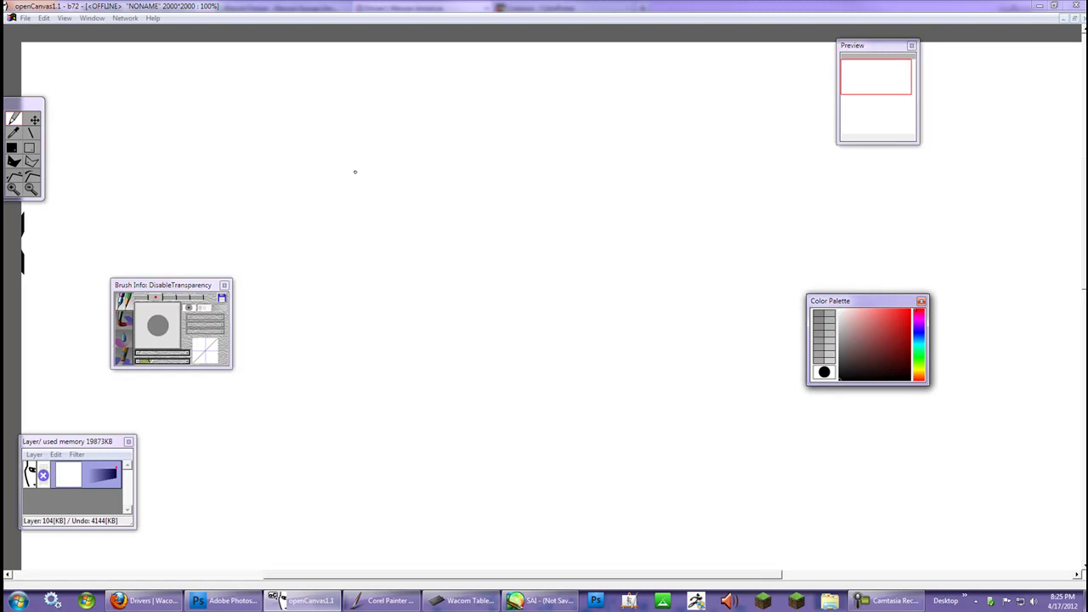
left_click(243, 154)
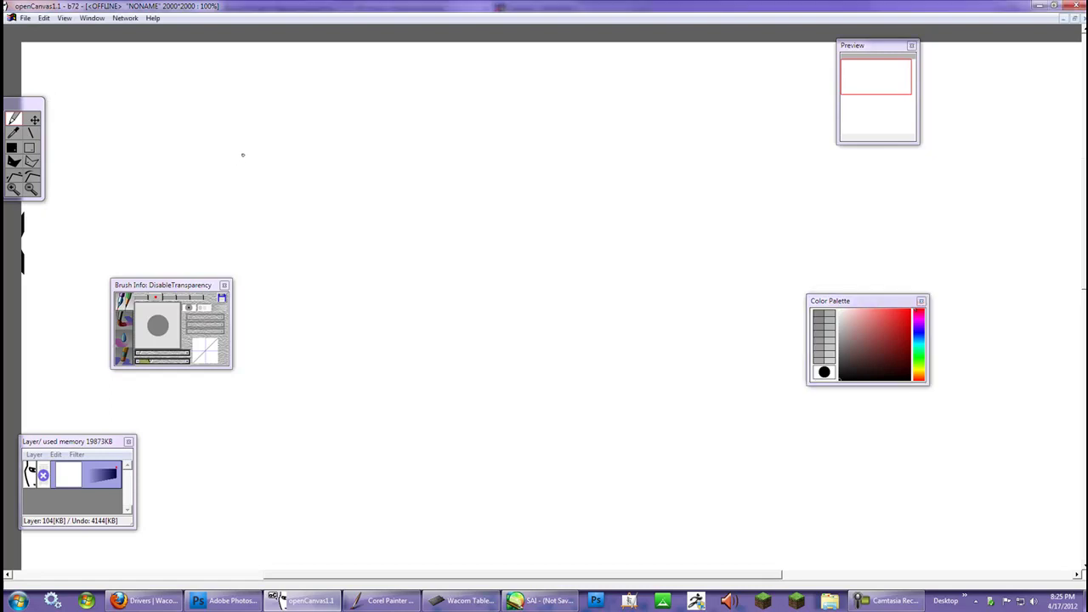
Draw long wavy black test strokes forming a figure-eight swirl.
mouse_move(279, 144)
left_mouse_down()
mouse_move(358, 205)
mouse_move(717, 232)
mouse_move(659, 376)
left_mouse_up()
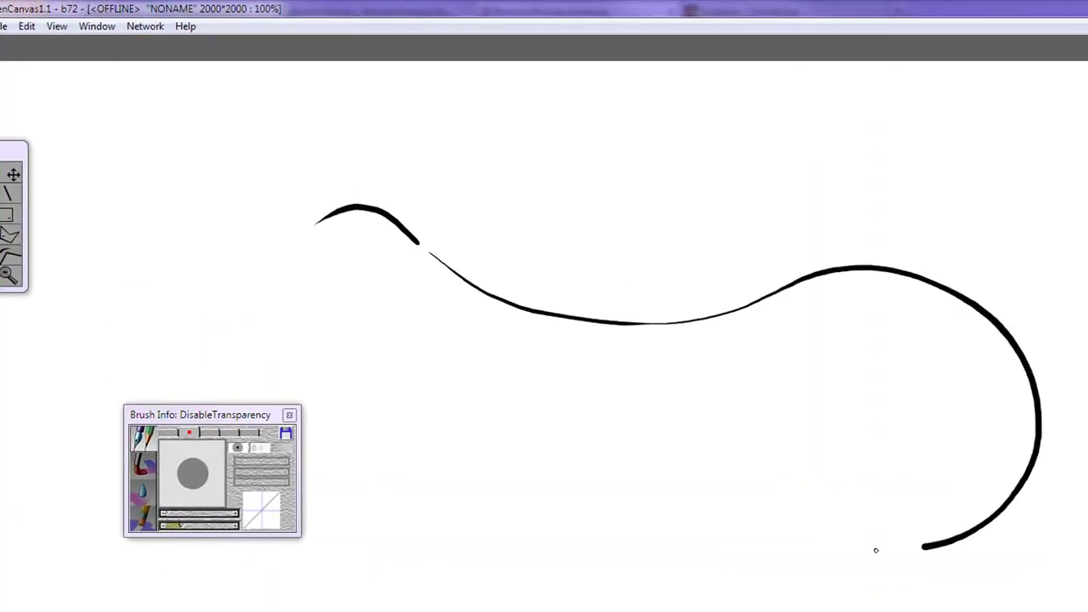
mouse_move(875, 550)
left_mouse_down()
mouse_move(382, 505)
mouse_move(607, 431)
left_mouse_up()
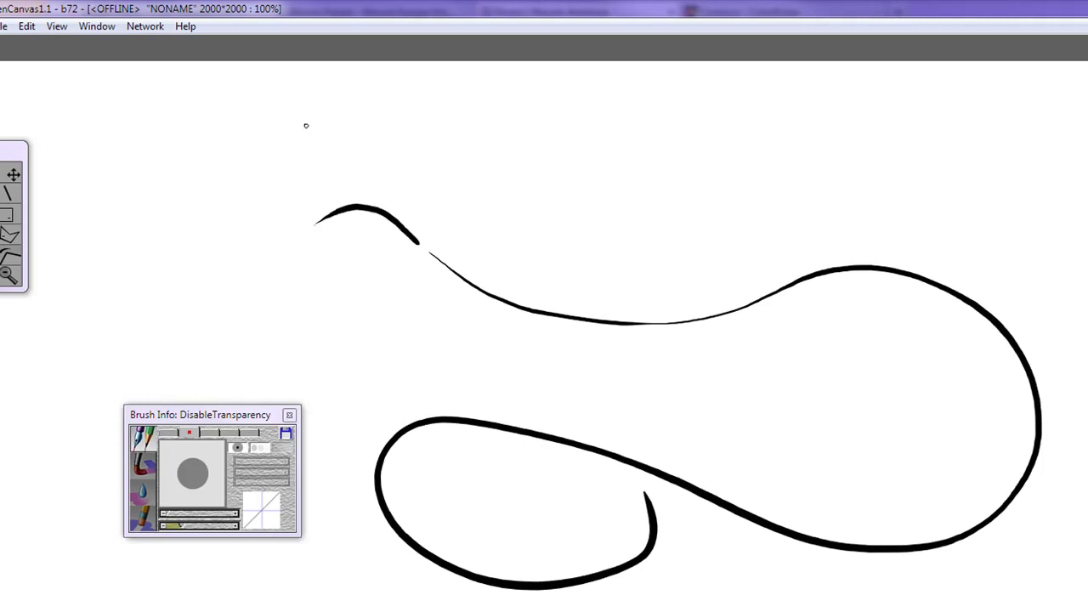
mouse_move(704, 222)
left_mouse_down()
mouse_move(962, 180)
mouse_move(805, 408)
mouse_move(533, 460)
mouse_move(358, 362)
left_mouse_up()
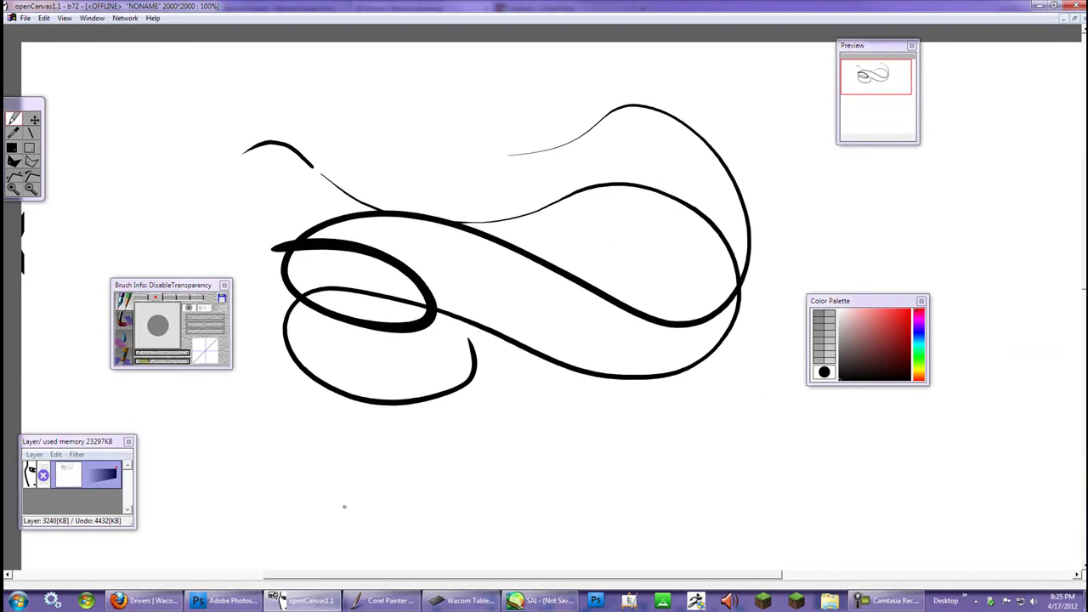
Nudge the Sensitivity point on openCanvas's pressure curve slightly, then return to the canvas.
left_click(461, 598)
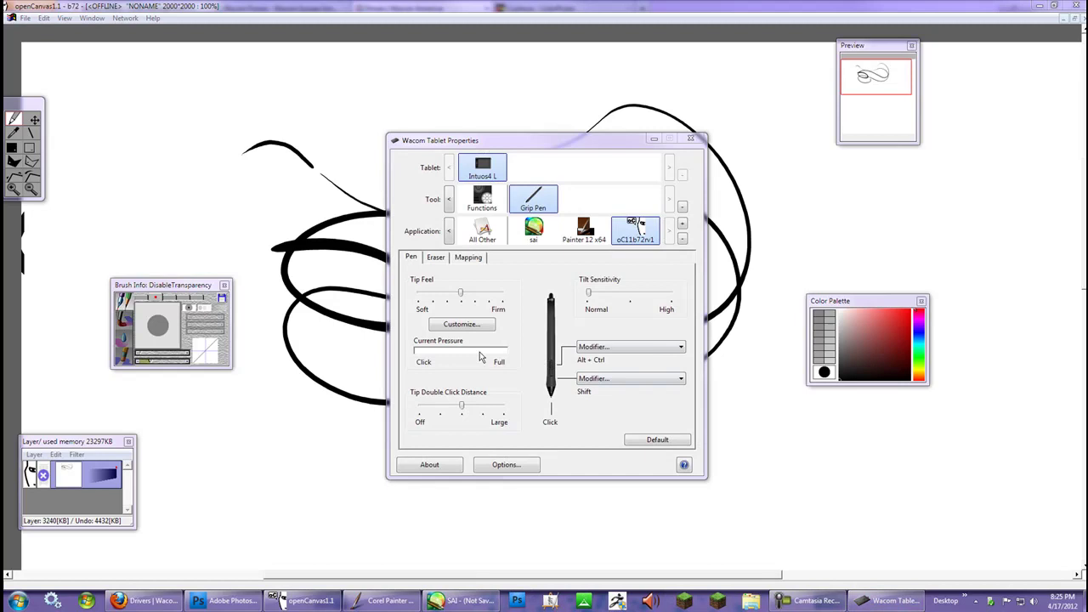
left_click(475, 326)
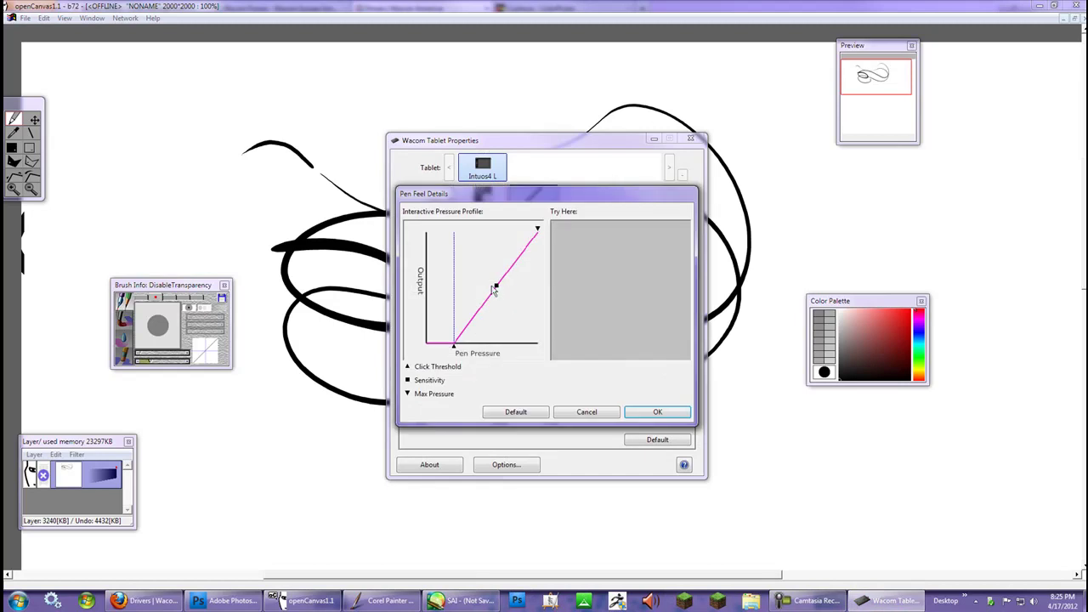
left_click_drag(500, 290, 495, 290)
left_click(658, 413)
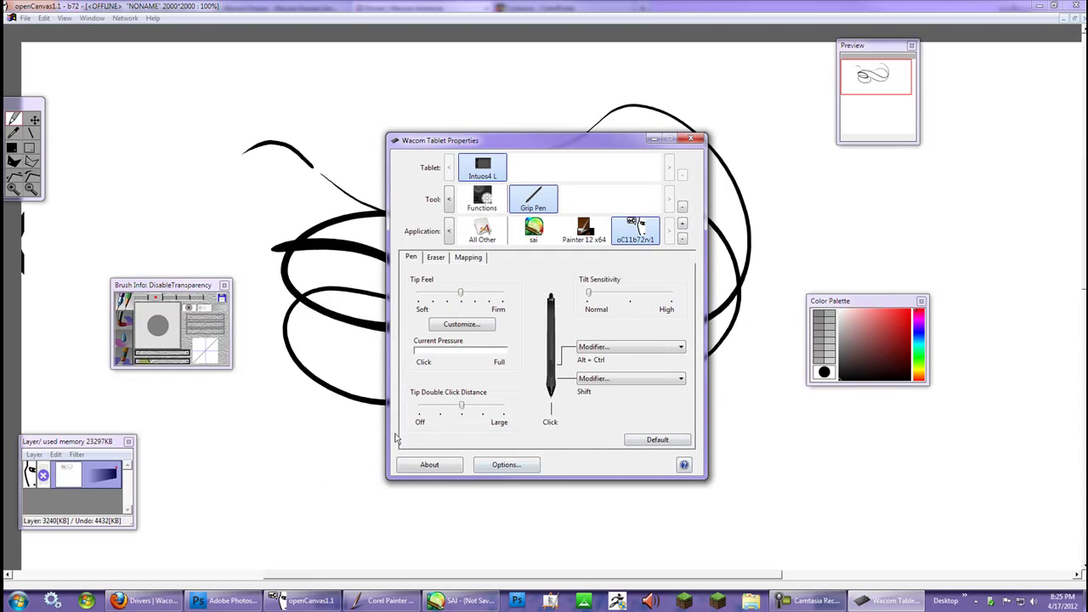
left_click(277, 490)
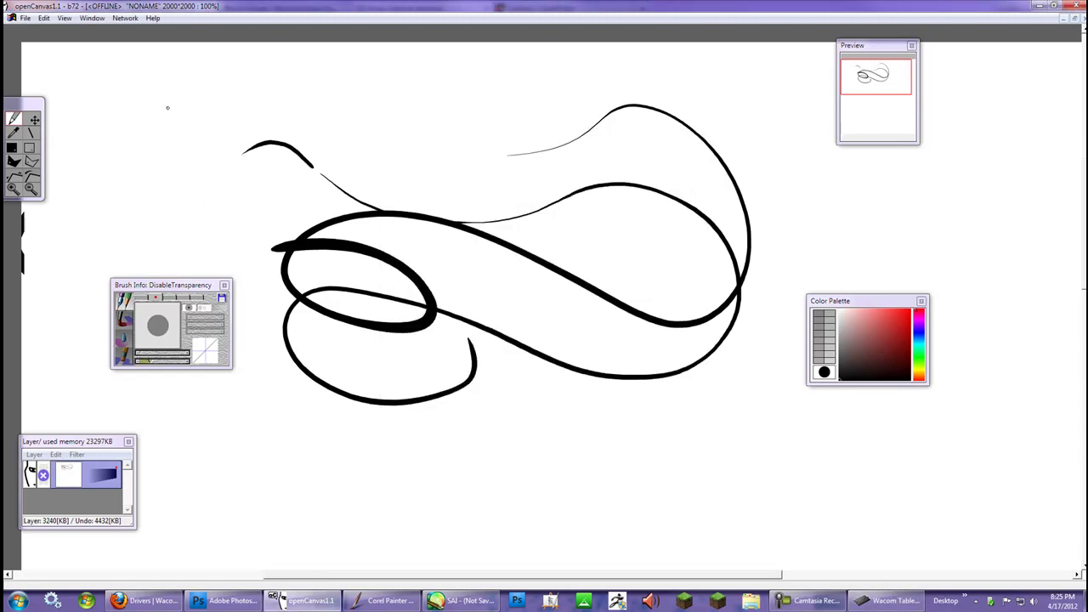
Draw many more long looping black strokes, including a bottom-right loop and thin upper-right curves.
mouse_move(168, 90)
left_mouse_down()
mouse_move(267, 102)
mouse_move(481, 180)
mouse_move(507, 251)
left_mouse_up()
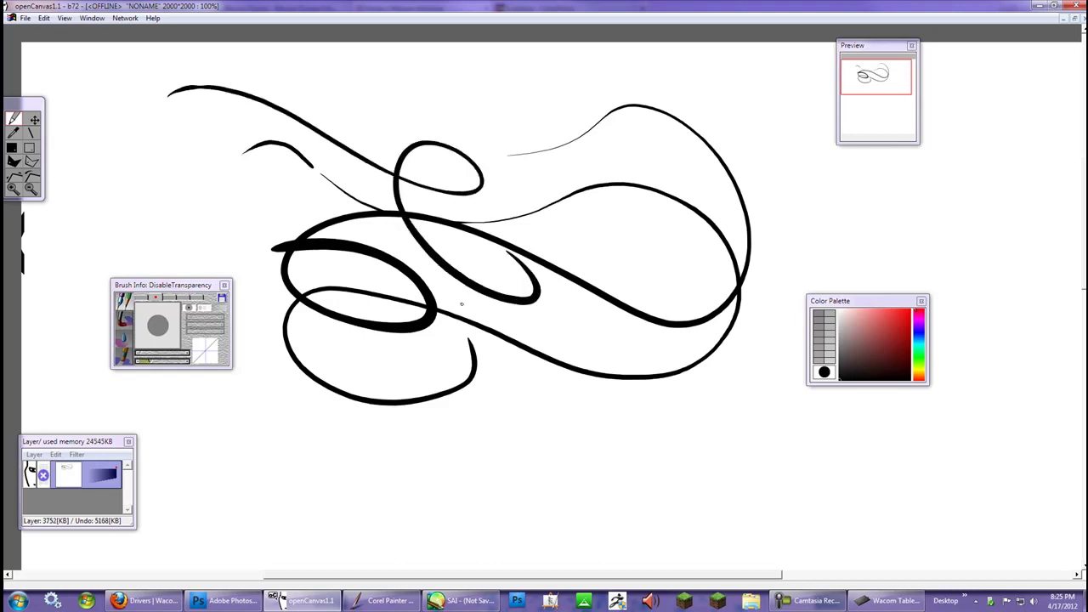
mouse_move(614, 426)
left_mouse_down()
mouse_move(441, 425)
mouse_move(289, 459)
mouse_move(587, 509)
left_mouse_up()
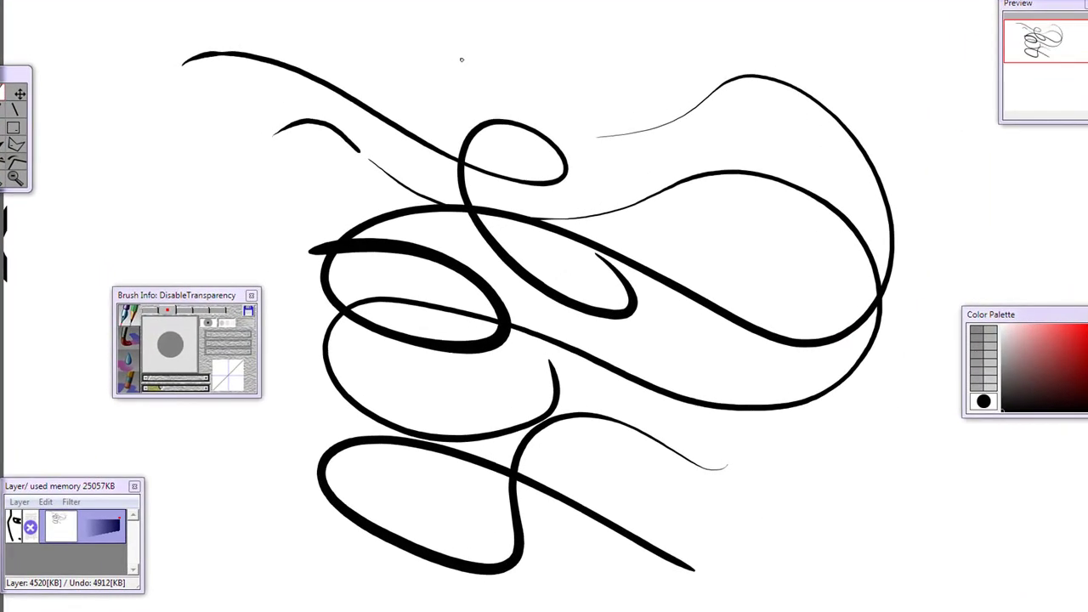
mouse_move(501, 47)
left_mouse_down()
mouse_move(772, 174)
mouse_move(787, 340)
mouse_move(1014, 512)
left_mouse_up()
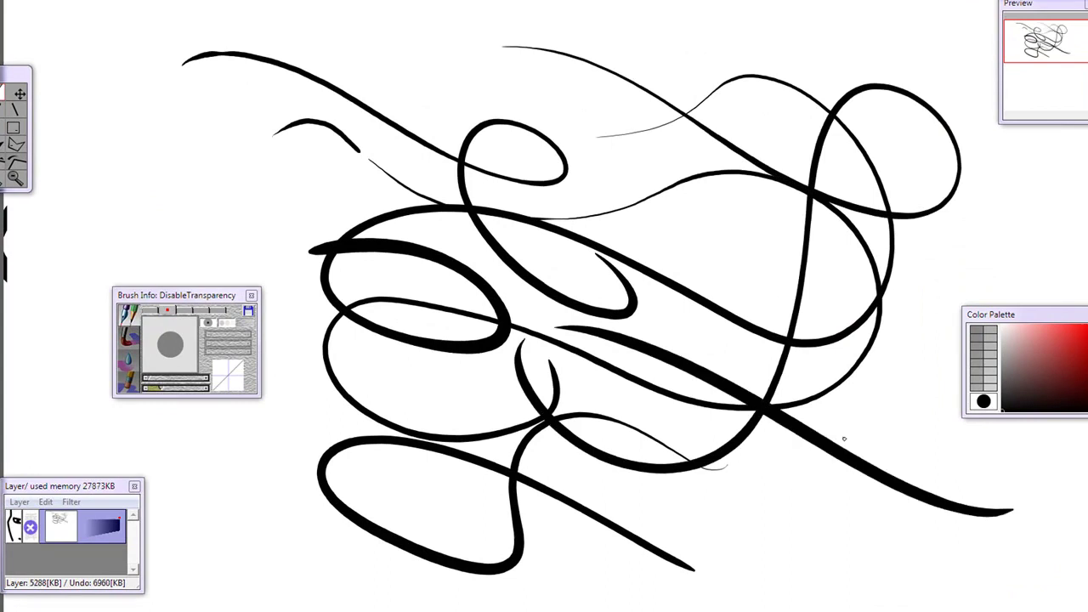
mouse_move(997, 469)
left_mouse_down()
mouse_move(1032, 514)
mouse_move(1007, 466)
left_mouse_up()
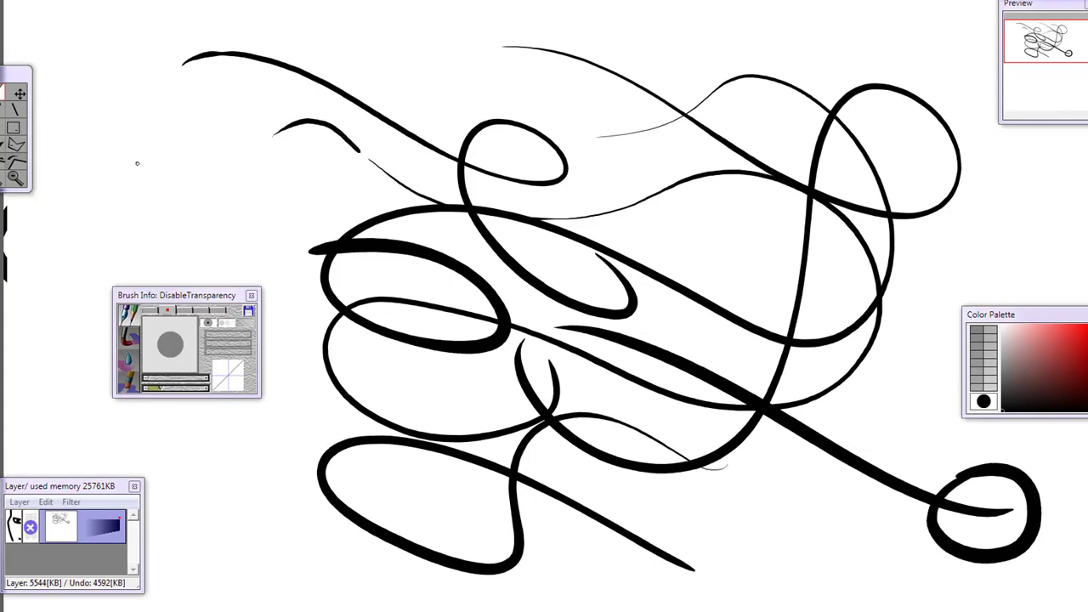
mouse_move(137, 154)
left_mouse_down()
mouse_move(195, 143)
mouse_move(621, 194)
mouse_move(837, 260)
mouse_move(884, 399)
left_mouse_up()
left_click_drag(781, 430, 807, 544)
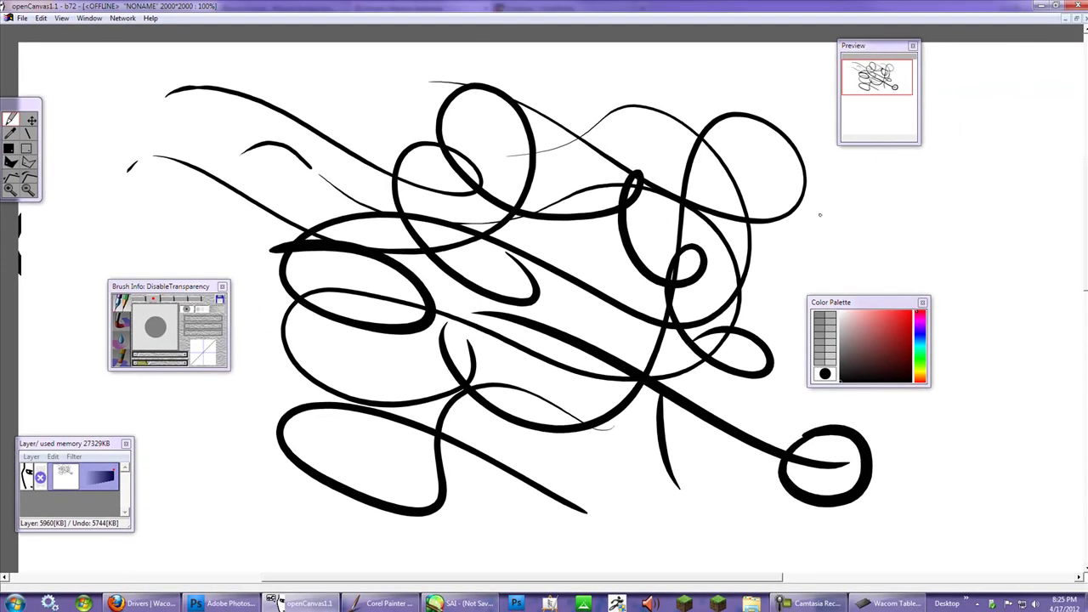
left_click_drag(975, 235, 842, 182)
left_click_drag(762, 222, 996, 400)
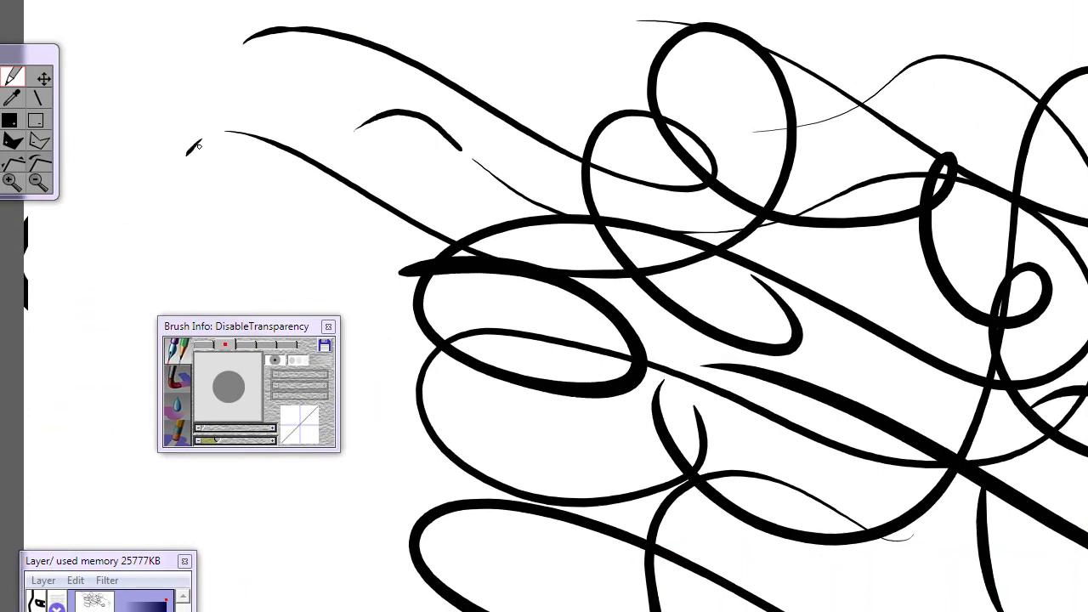
left_click_drag(267, 65, 348, 128)
mouse_move(497, 273)
left_mouse_down()
mouse_move(569, 309)
mouse_move(884, 319)
mouse_move(919, 434)
left_mouse_up()
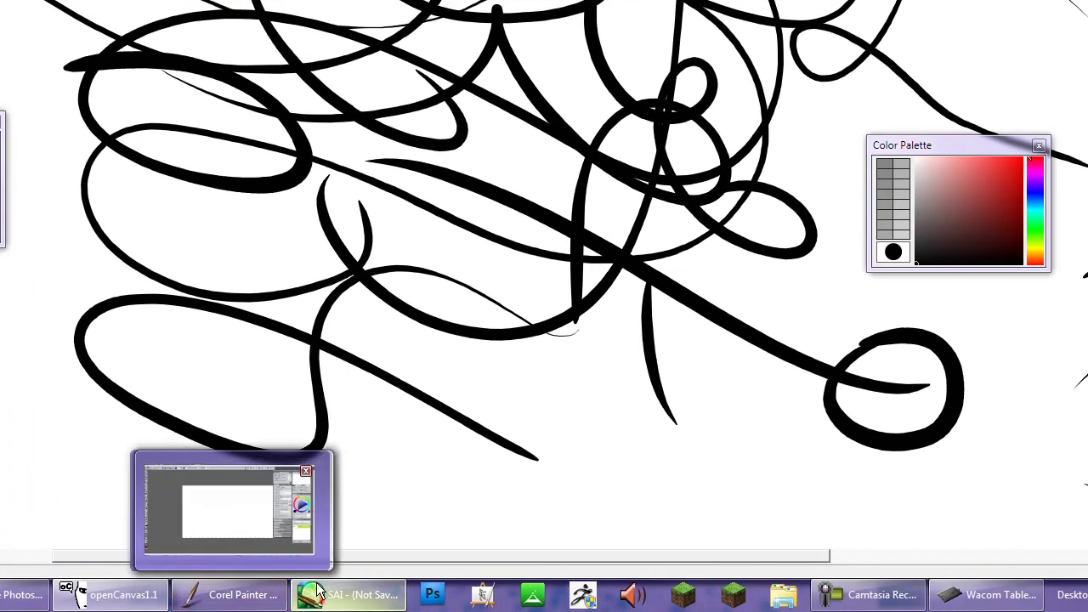
mouse_move(297, 595)
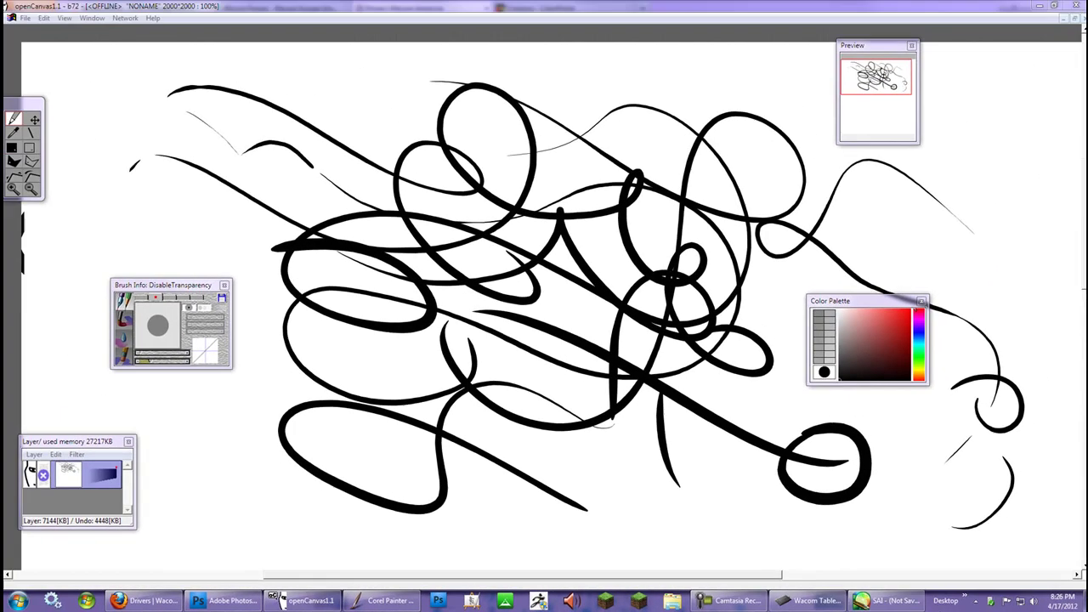
Switch to PaintTool SAI's canvas and turn the stroke stabilizer down to 0.
left_click(889, 600)
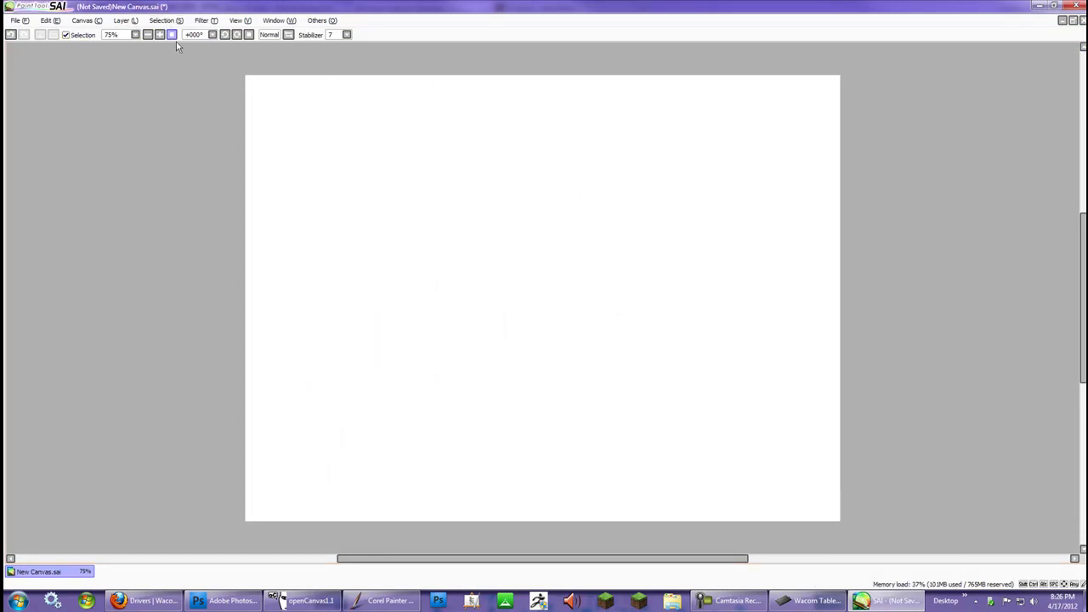
left_click(347, 34)
left_click(340, 43)
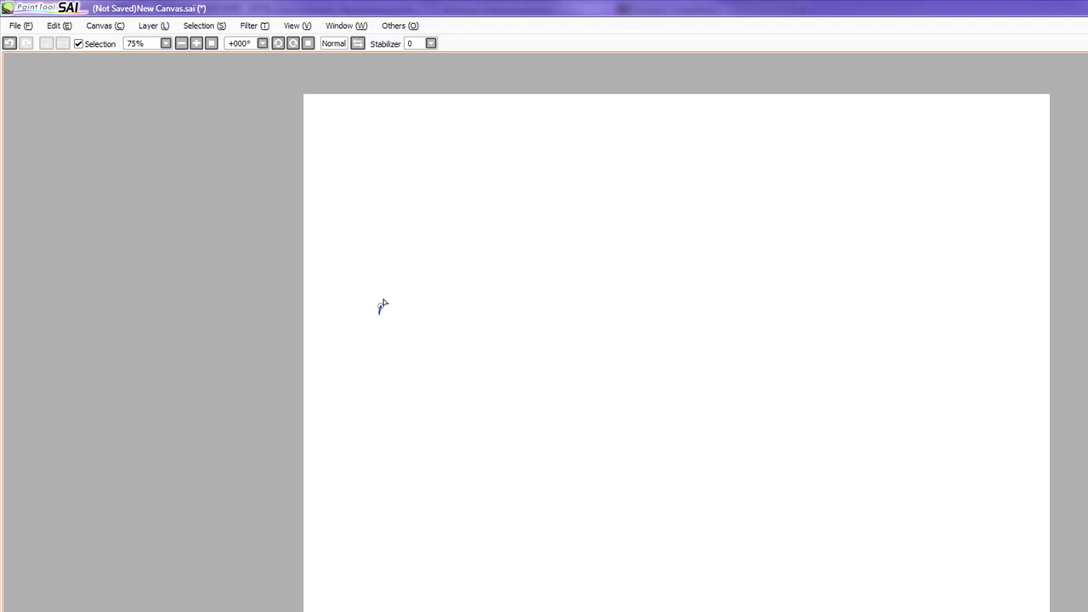
Draw four blue test strokes: two long loops, a right-side zigzag and a small loop.
mouse_move(382, 304)
left_mouse_down()
mouse_move(638, 441)
mouse_move(648, 606)
mouse_move(815, 520)
left_mouse_up()
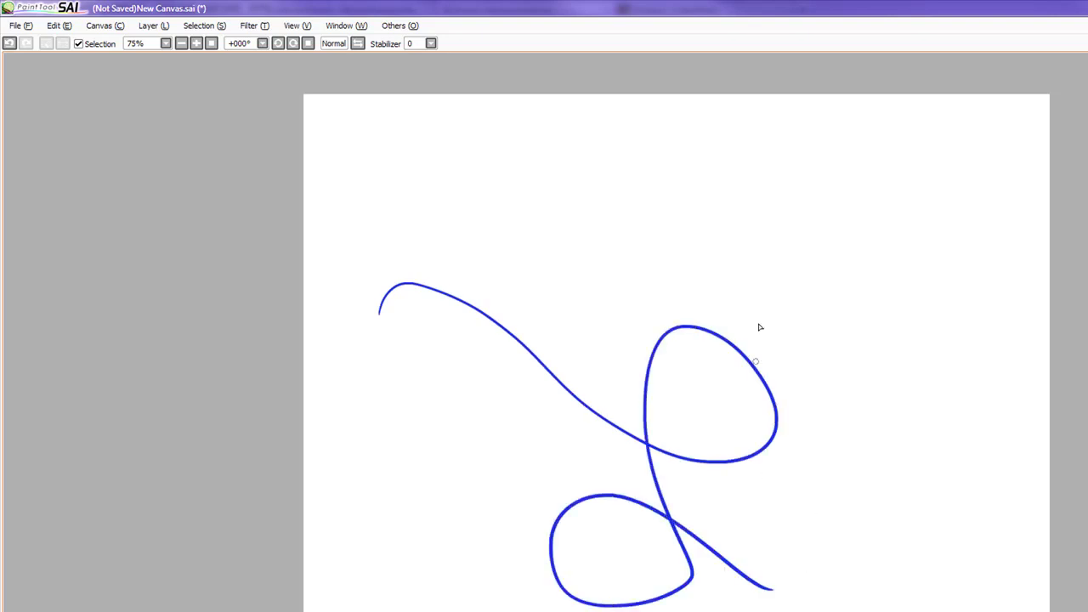
mouse_move(366, 175)
left_mouse_down()
mouse_move(682, 236)
mouse_move(694, 362)
mouse_move(804, 418)
left_mouse_up()
mouse_move(876, 192)
left_mouse_down()
mouse_move(857, 471)
mouse_move(759, 380)
left_mouse_up()
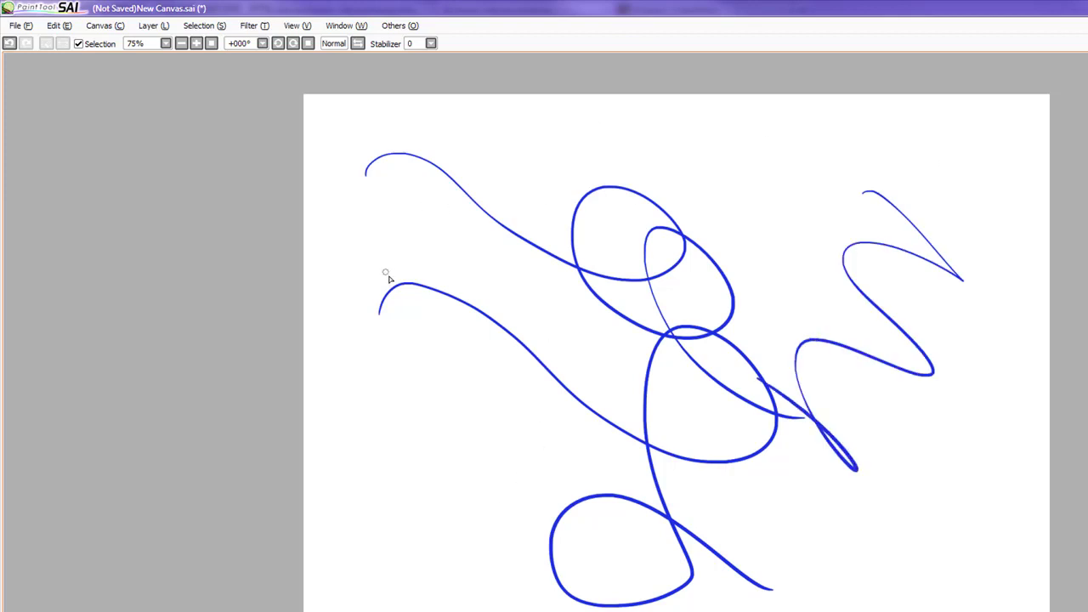
left_click_drag(367, 308, 369, 330)
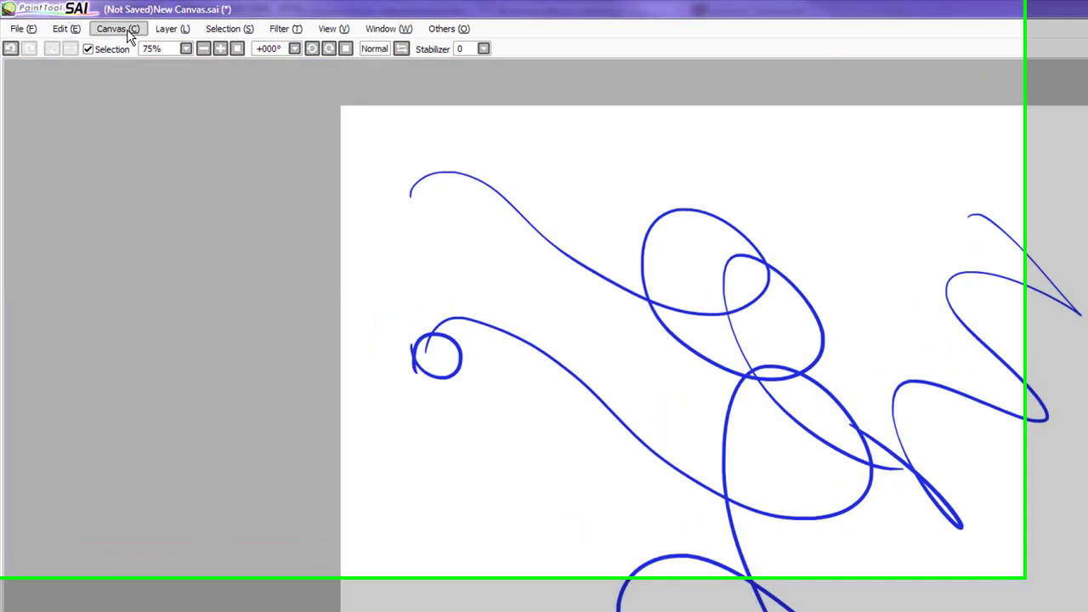
Select the whole canvas and cut it, leaving a blank white page.
left_click(244, 31)
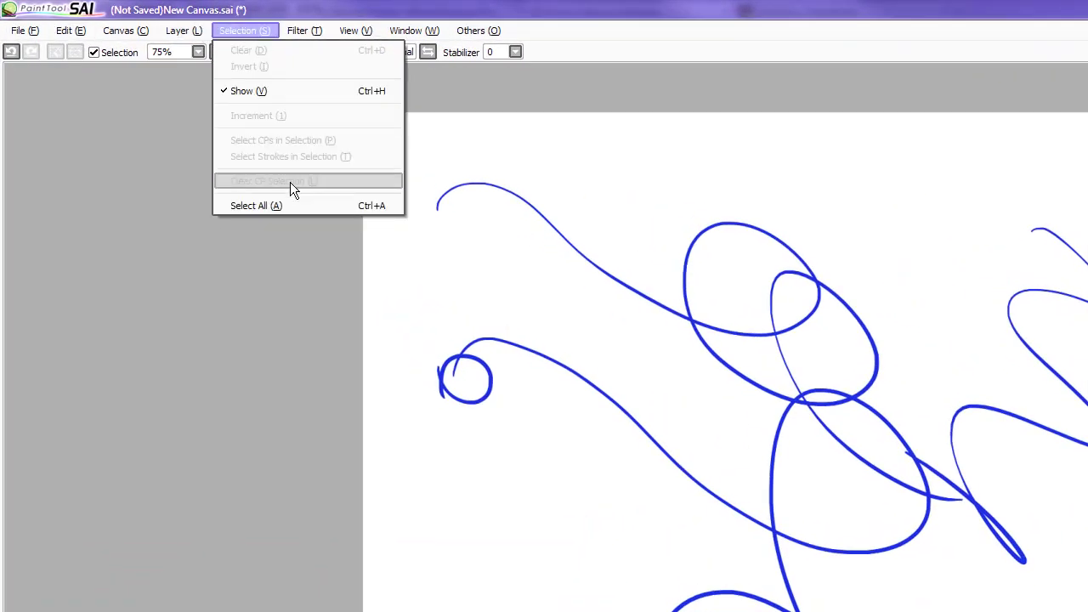
left_click(273, 206)
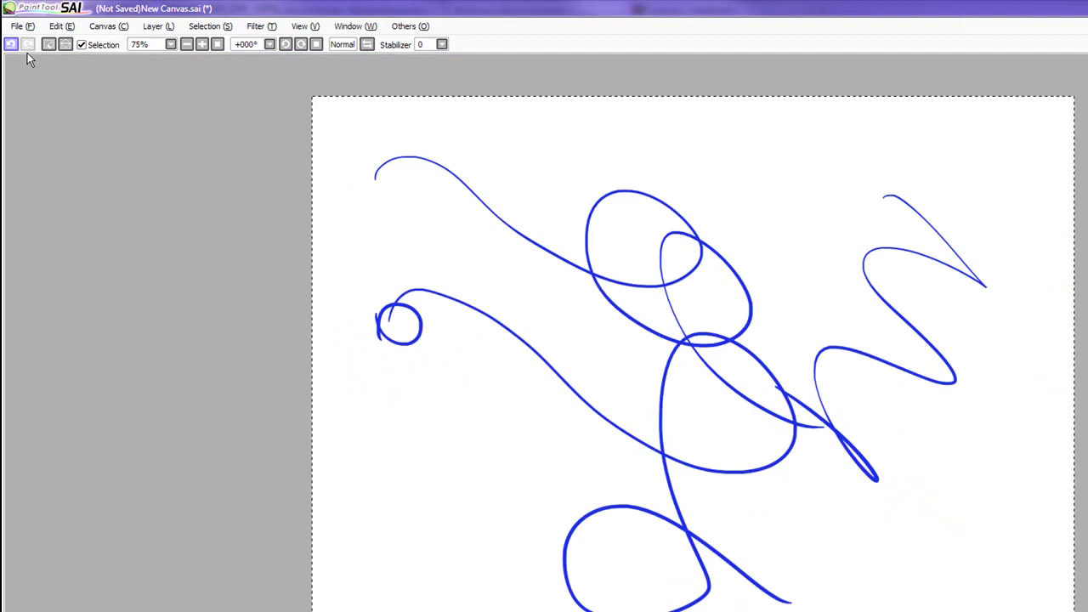
left_click(69, 31)
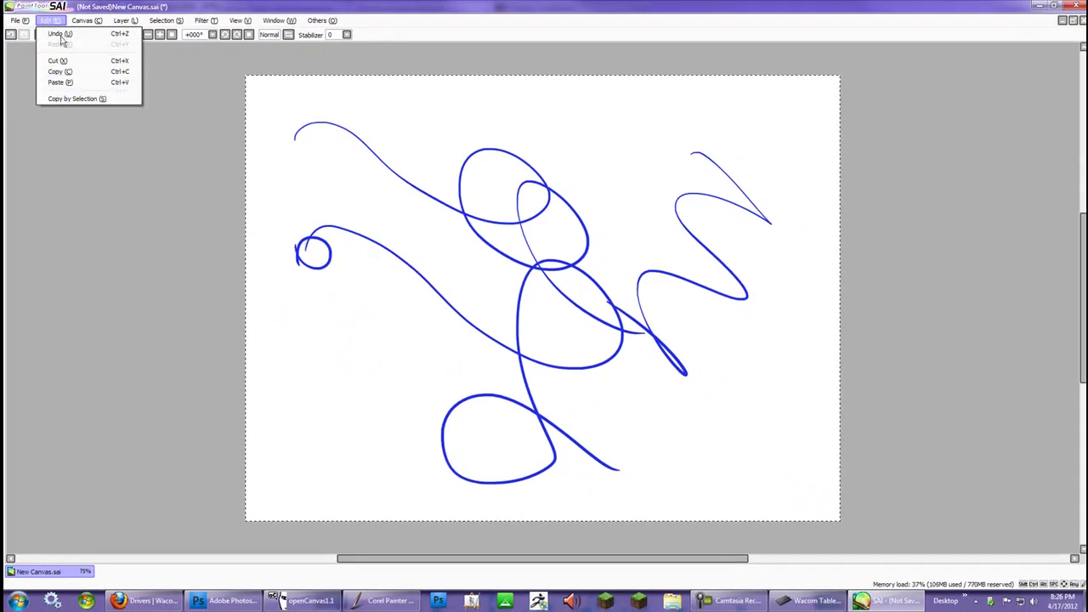
left_click(58, 62)
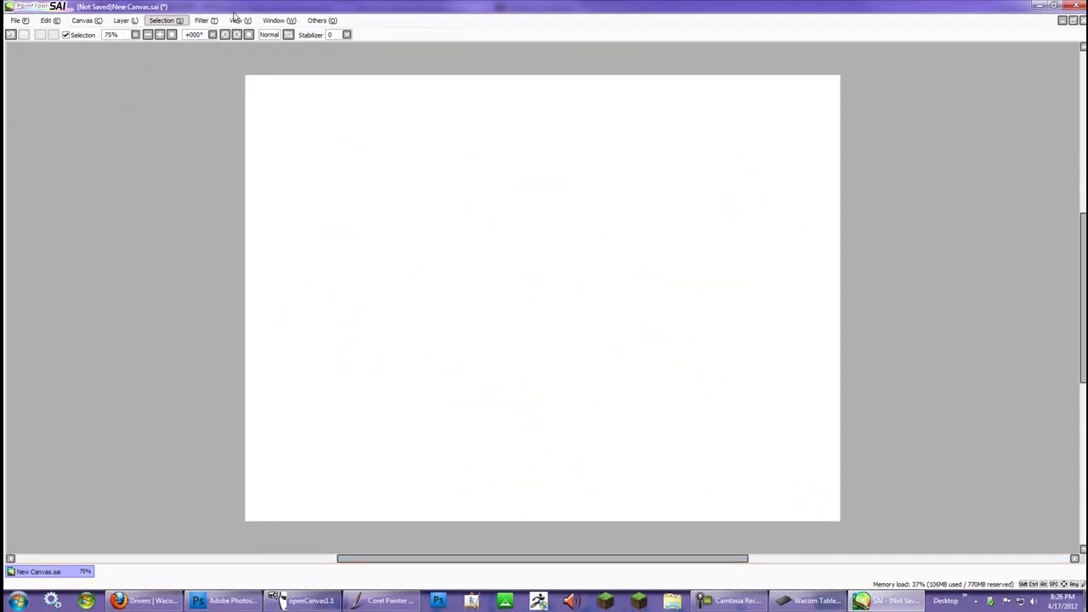
Set the stroke stabilizer to 7 and draw a long blue test stroke.
left_click(346, 35)
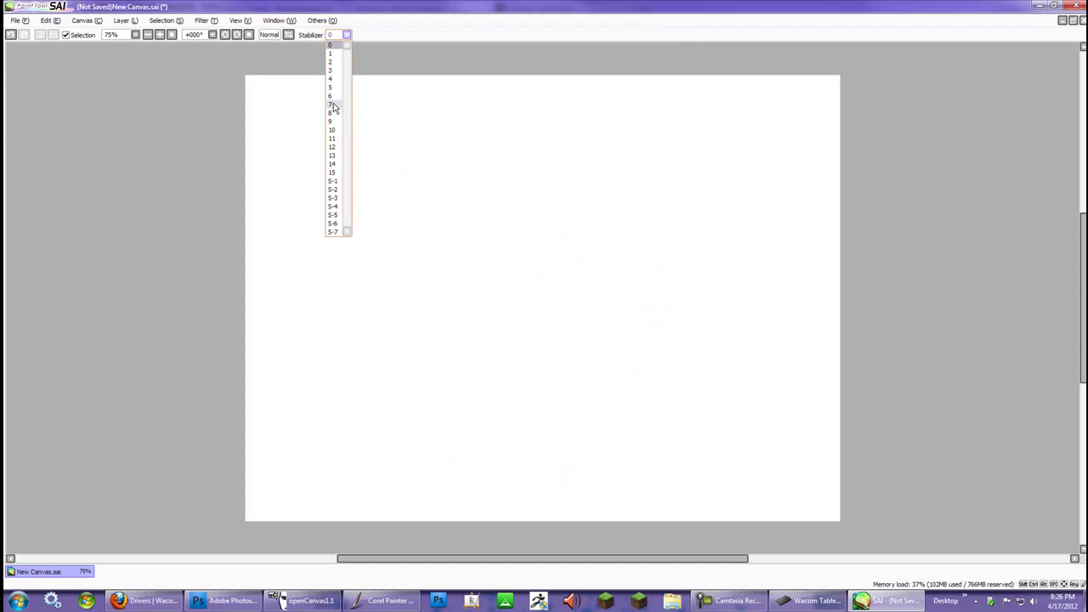
left_click(331, 103)
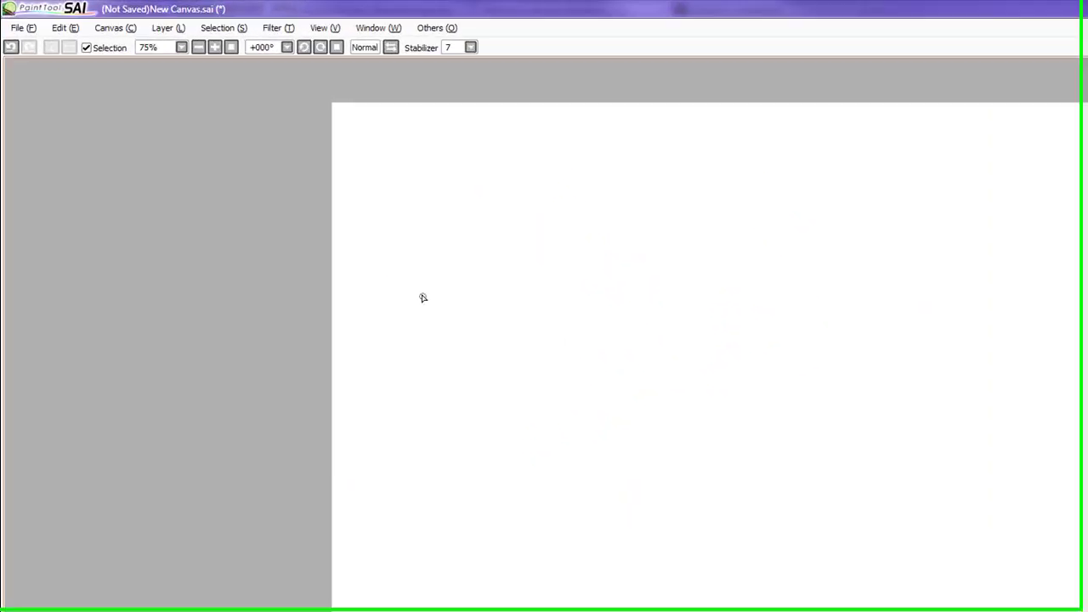
mouse_move(336, 226)
left_mouse_down()
mouse_move(441, 218)
mouse_move(561, 345)
mouse_move(747, 468)
left_mouse_up()
left_click_drag(941, 588, 944, 583)
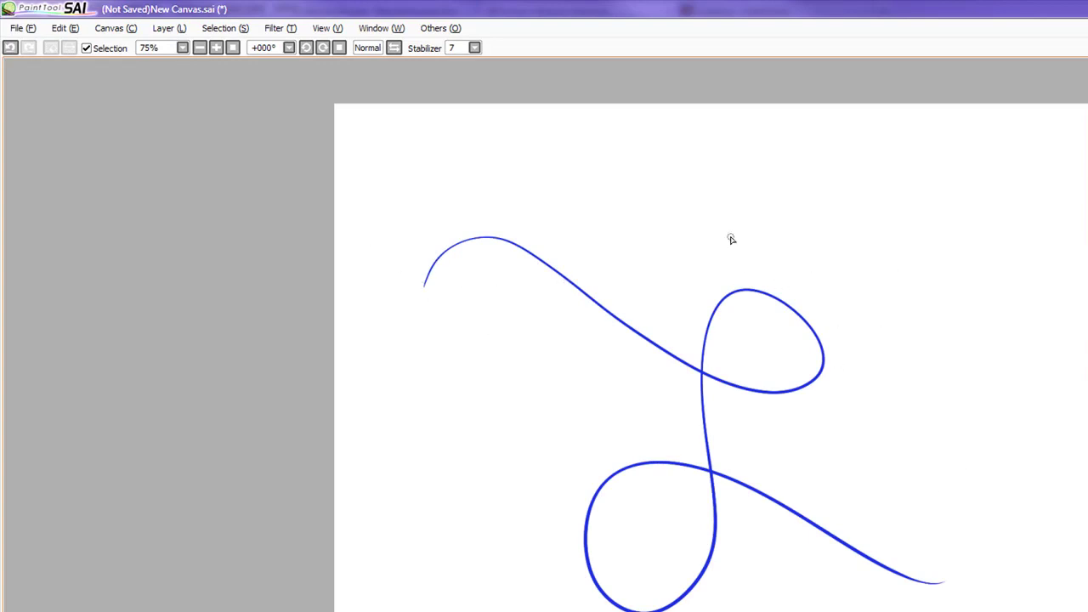
Switch the stabilizer to S-7 and draw two more long looping test strokes.
left_click(475, 49)
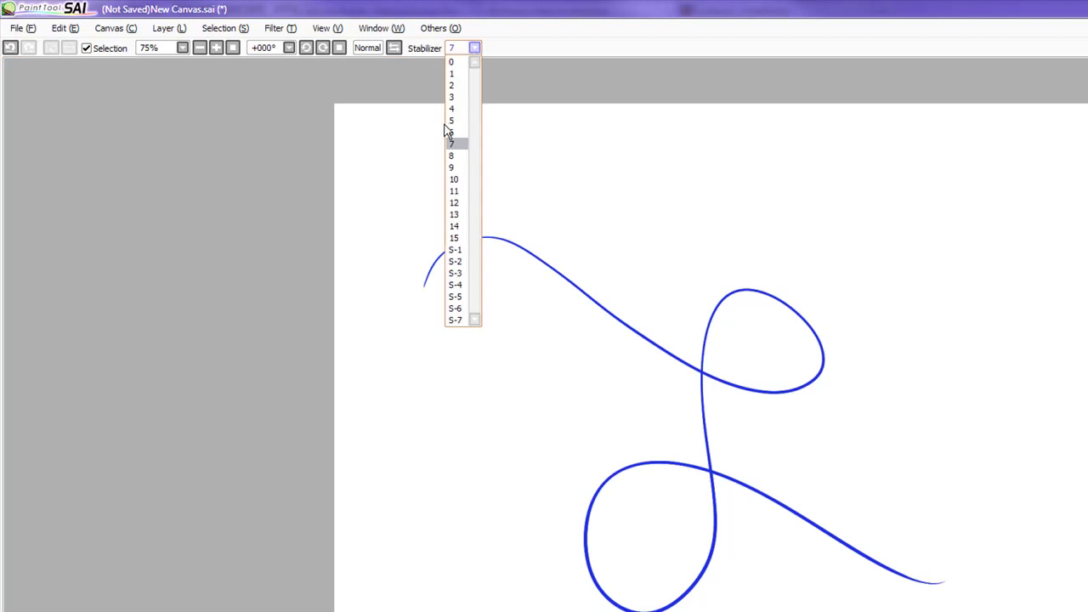
left_click(455, 320)
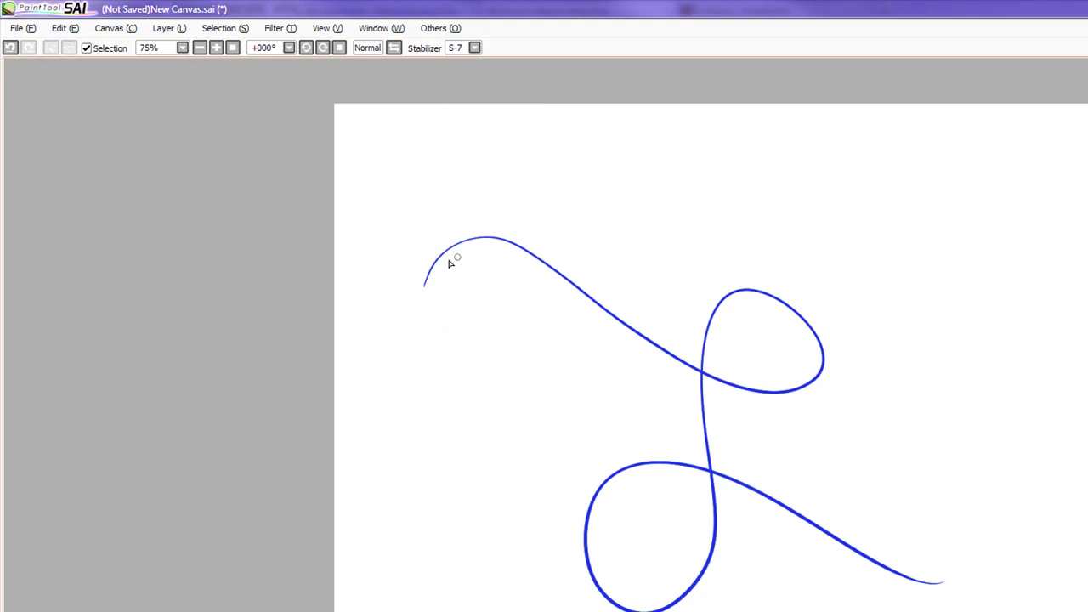
mouse_move(429, 152)
left_mouse_down()
mouse_move(755, 311)
mouse_move(508, 468)
mouse_move(885, 595)
left_mouse_up()
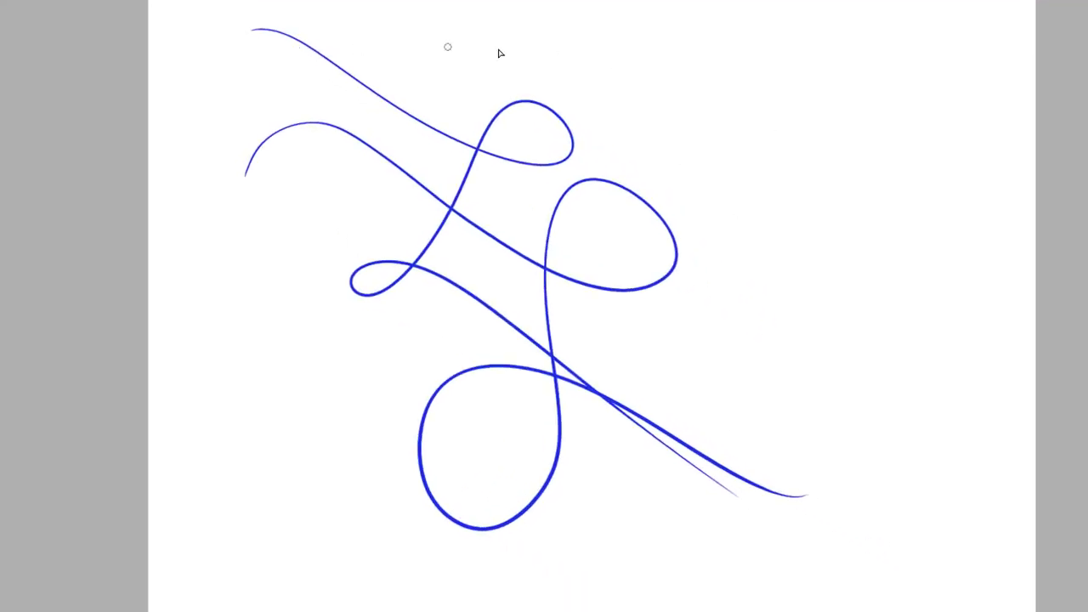
mouse_move(663, 24)
left_mouse_down()
mouse_move(887, 145)
mouse_move(892, 235)
mouse_move(1023, 585)
left_mouse_up()
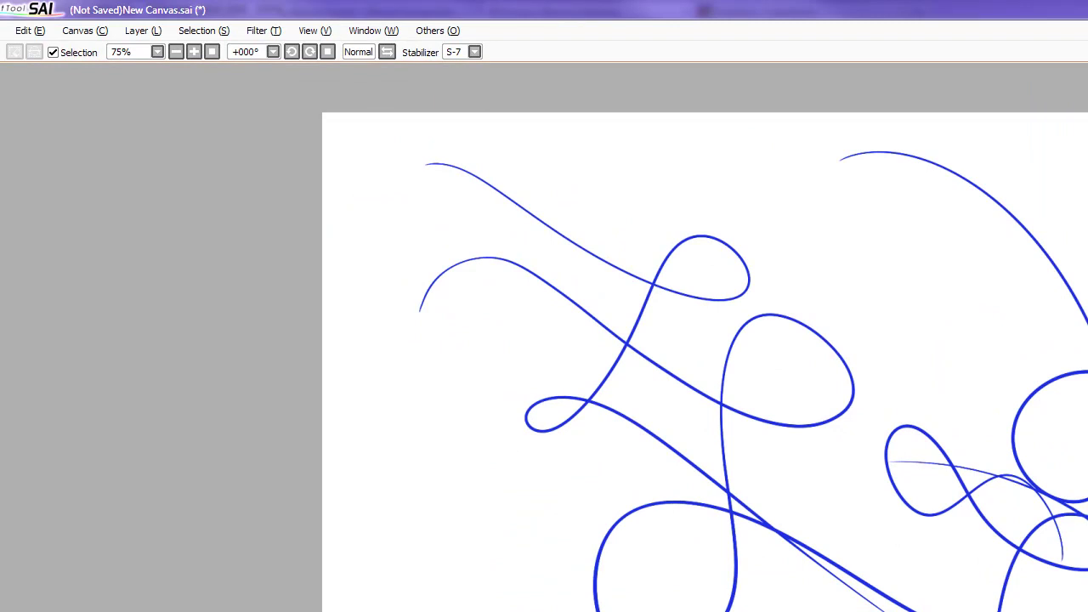
Clear the canvas with Select All and Cut, and set the stabilizer back to 7.
left_click(206, 31)
left_click(176, 138)
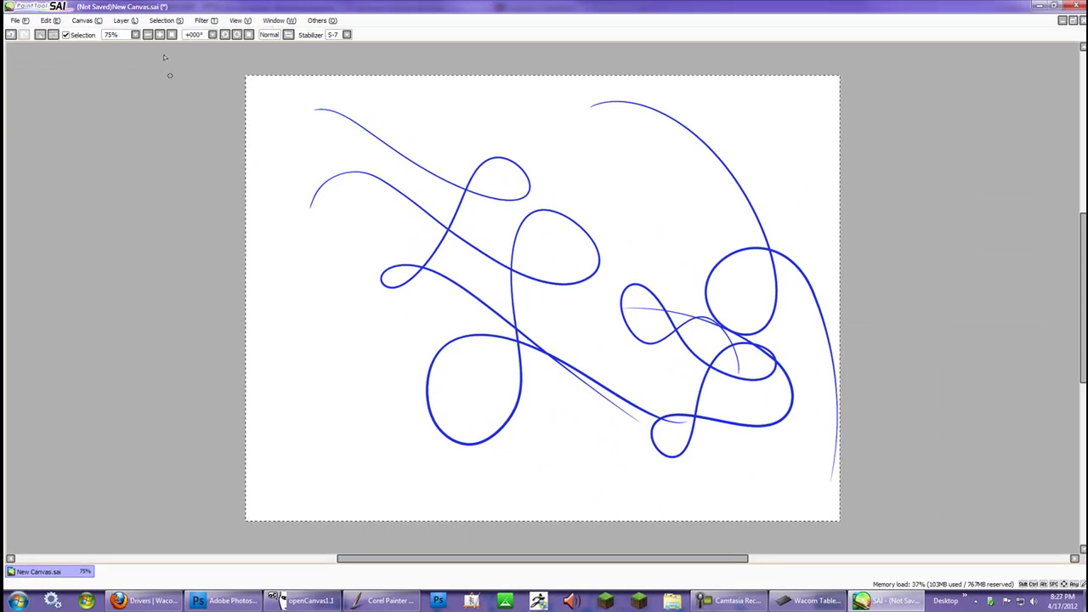
left_click(47, 21)
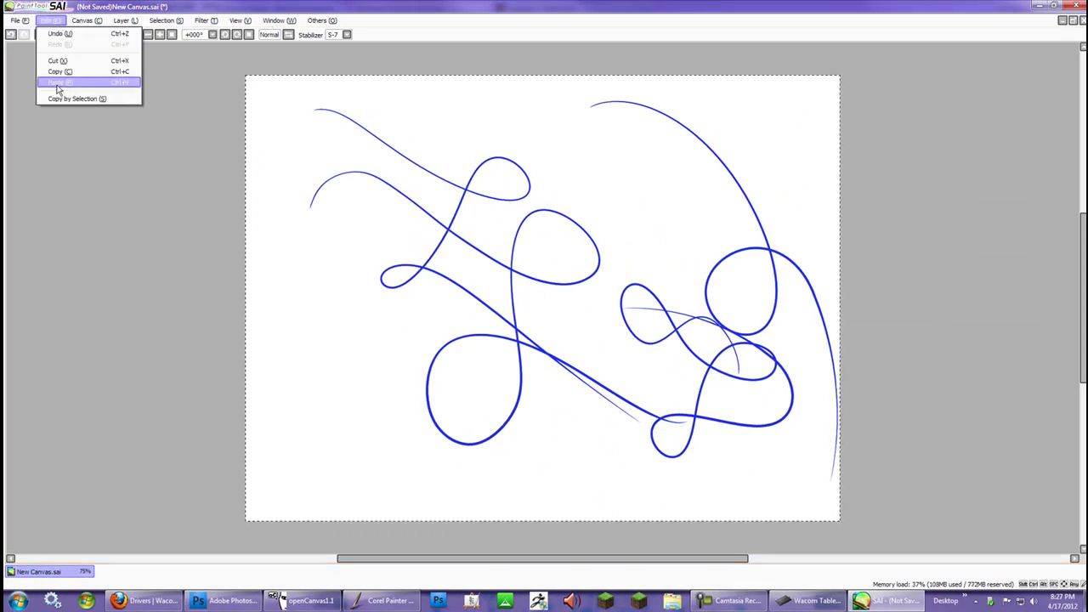
left_click(59, 60)
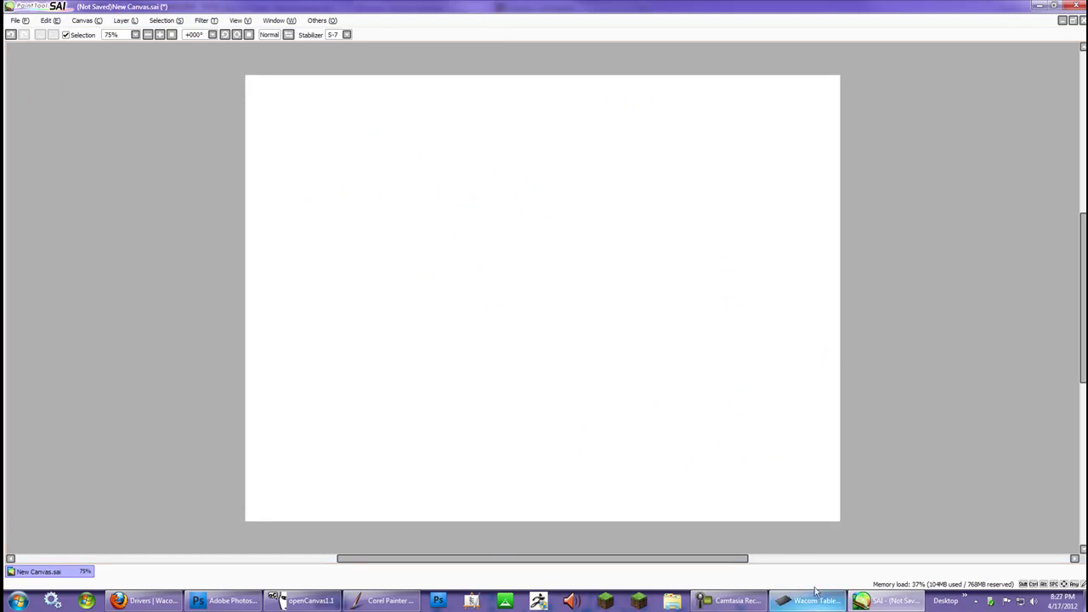
left_click(347, 35)
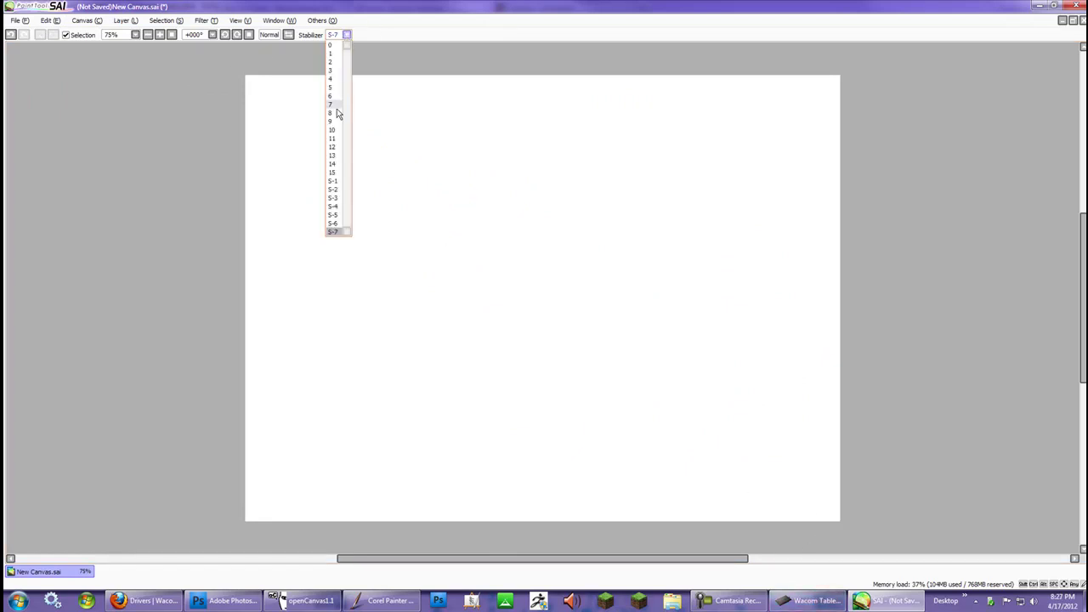
left_click(339, 108)
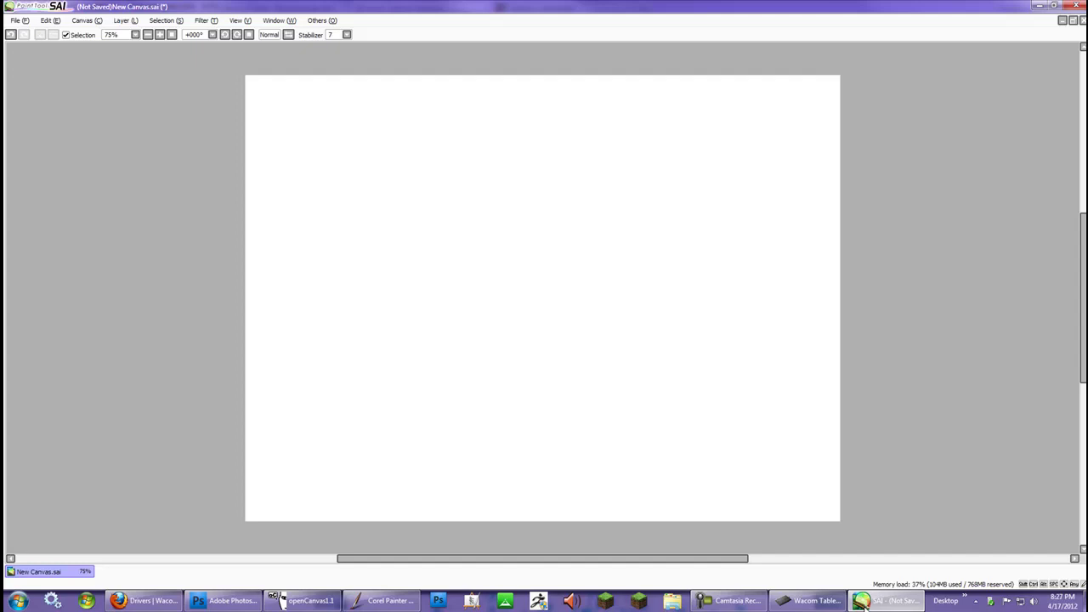
In Wacom Tablet Properties for sai, straighten the pressure curve and raise the click threshold.
right_click(812, 600)
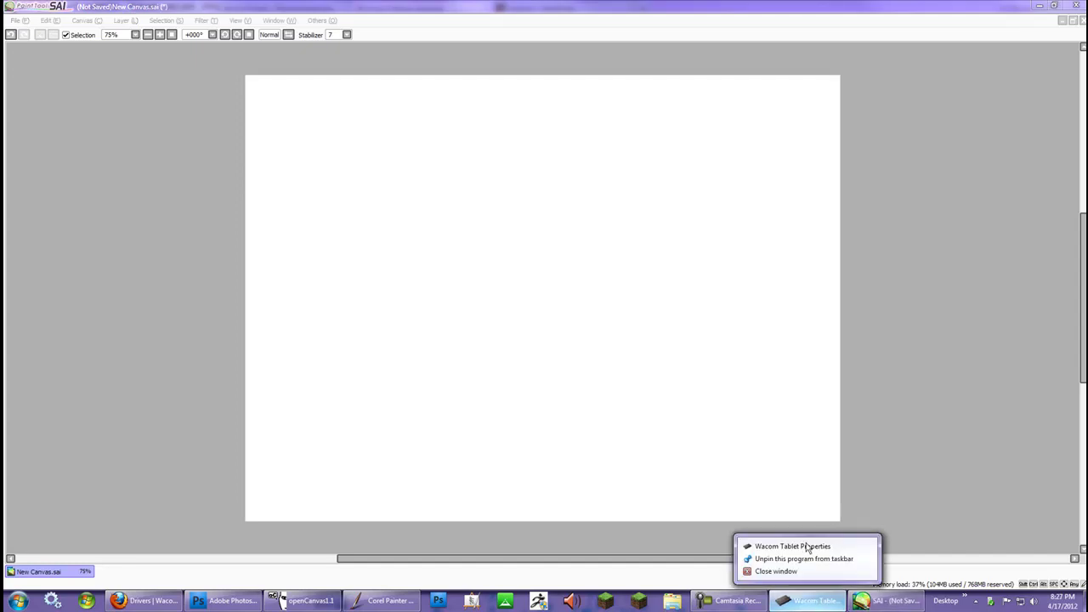
left_click(814, 546)
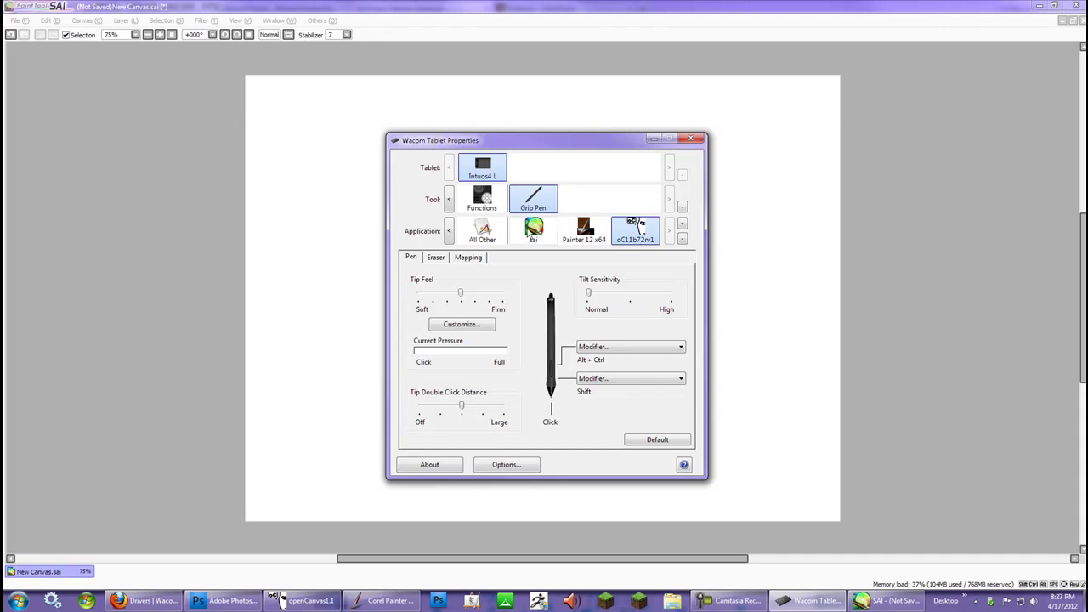
left_click(532, 240)
left_click(465, 324)
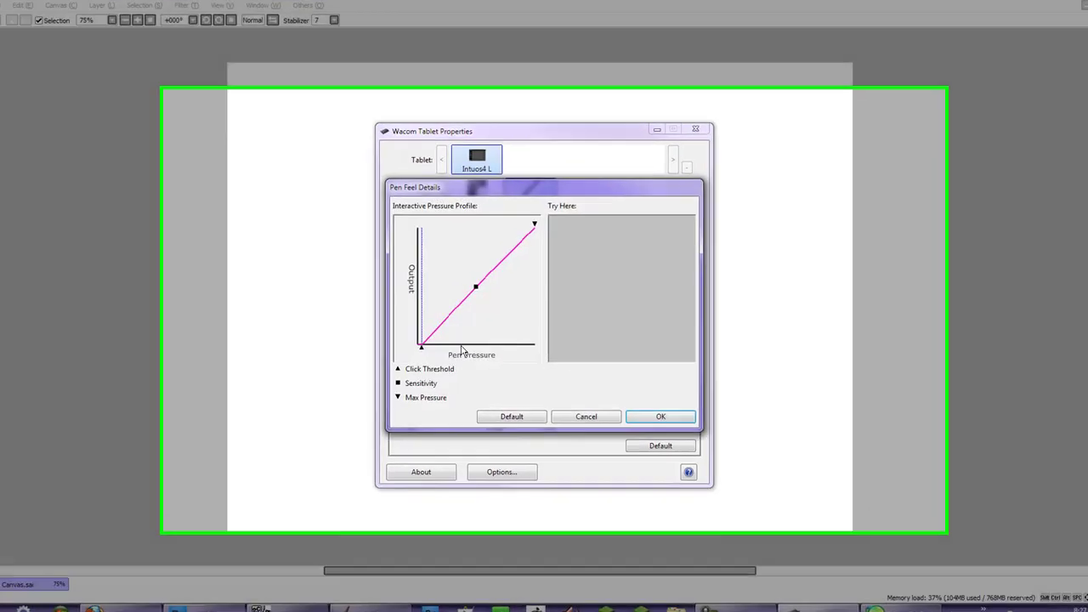
left_click_drag(423, 348, 448, 348)
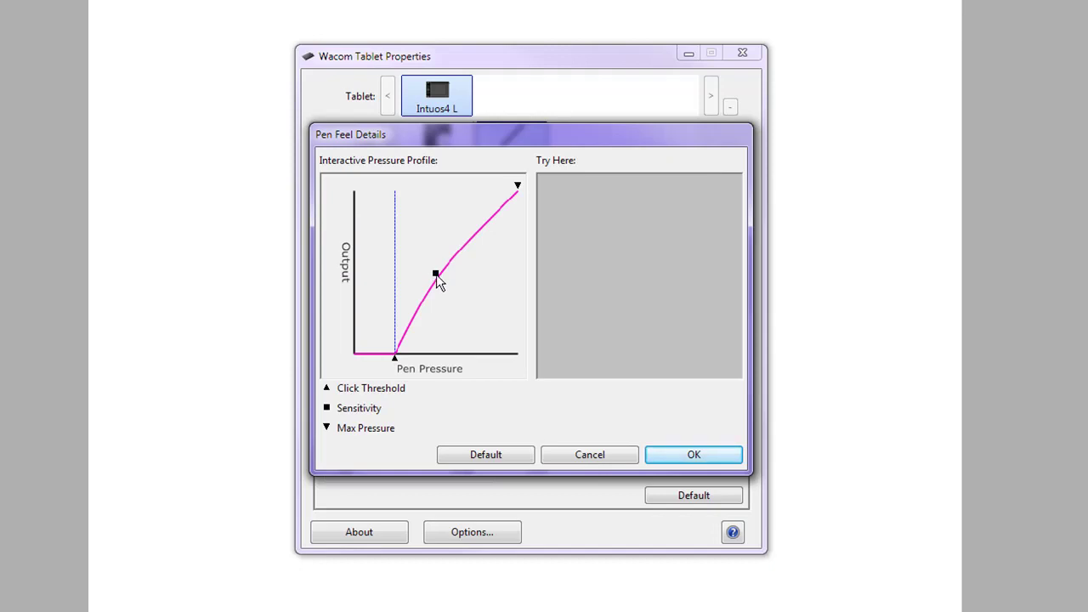
left_click_drag(449, 273, 454, 277)
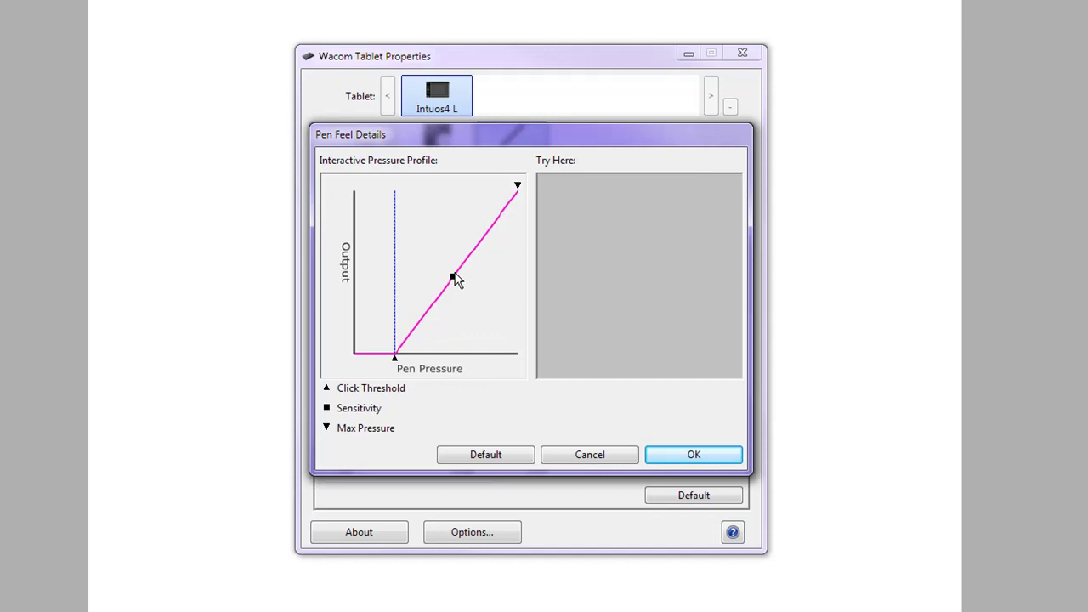
left_click_drag(599, 249, 591, 270)
mouse_move(625, 303)
left_mouse_down()
mouse_move(604, 331)
mouse_move(634, 262)
mouse_move(590, 260)
mouse_move(598, 242)
left_mouse_up()
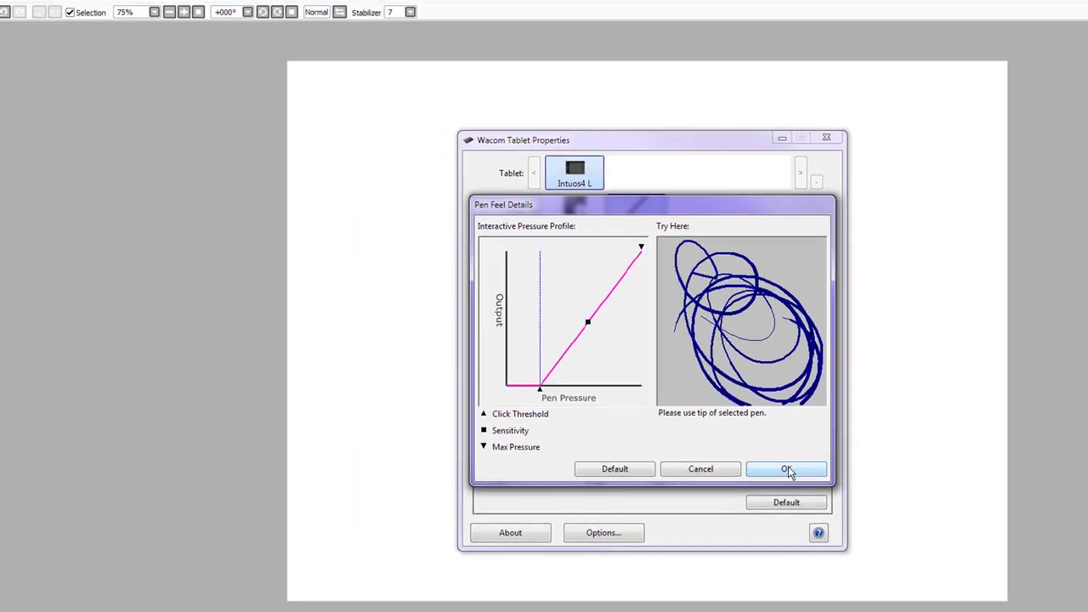
left_click(693, 455)
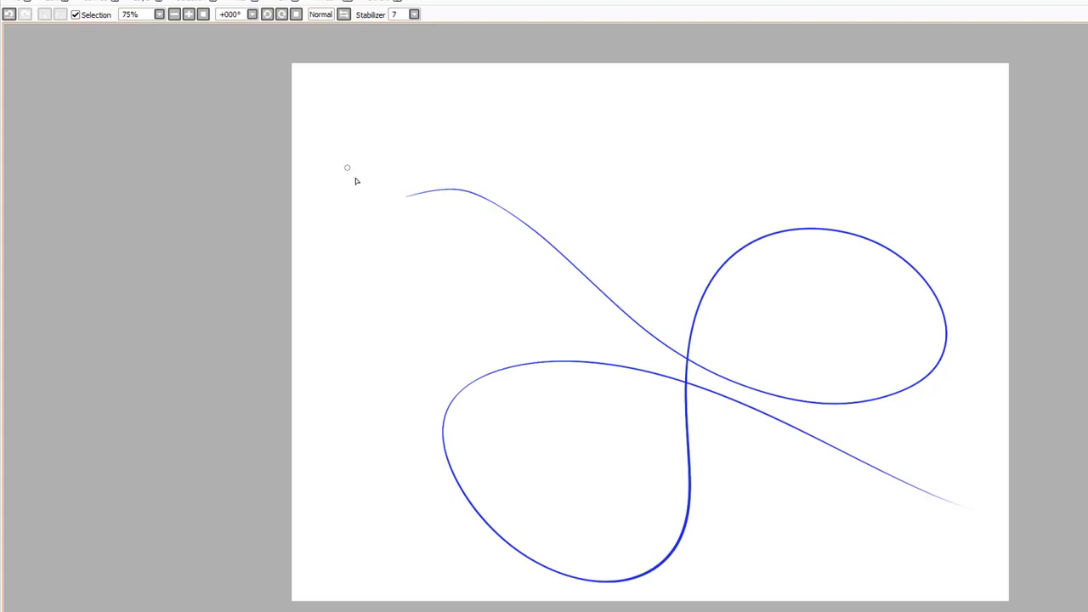
Draw five alternating light-thin and heavy-thick looping strokes to compare the pressure response.
mouse_move(371, 131)
left_mouse_down()
mouse_move(839, 247)
mouse_move(459, 491)
mouse_move(1040, 359)
mouse_move(394, 350)
left_mouse_up()
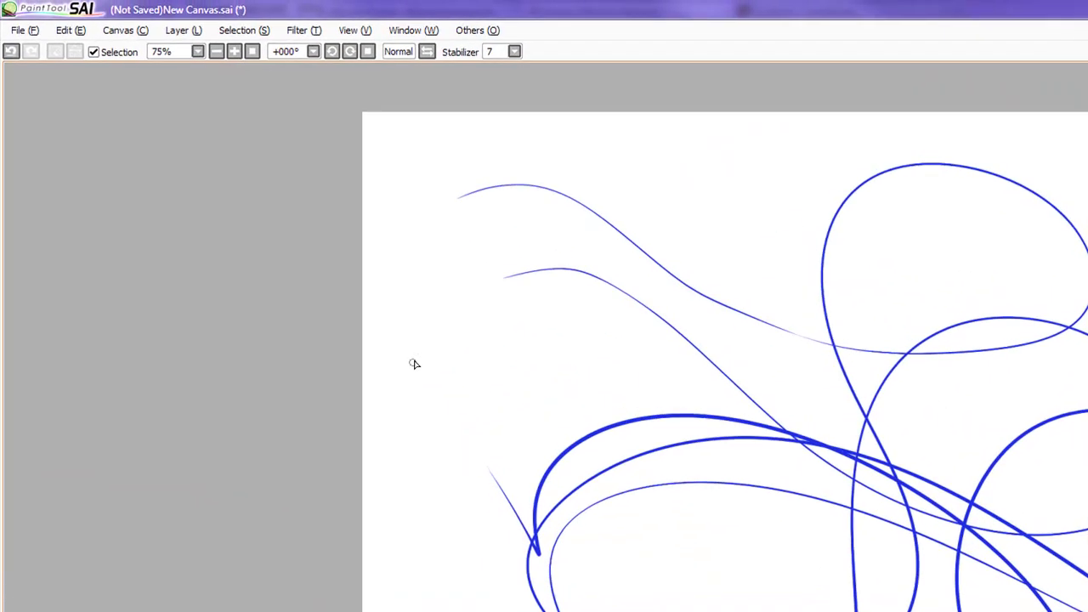
mouse_move(336, 256)
left_mouse_down()
mouse_move(468, 280)
mouse_move(528, 245)
left_mouse_up()
mouse_move(658, 339)
left_mouse_down()
mouse_move(671, 275)
mouse_move(766, 196)
mouse_move(691, 434)
left_mouse_up()
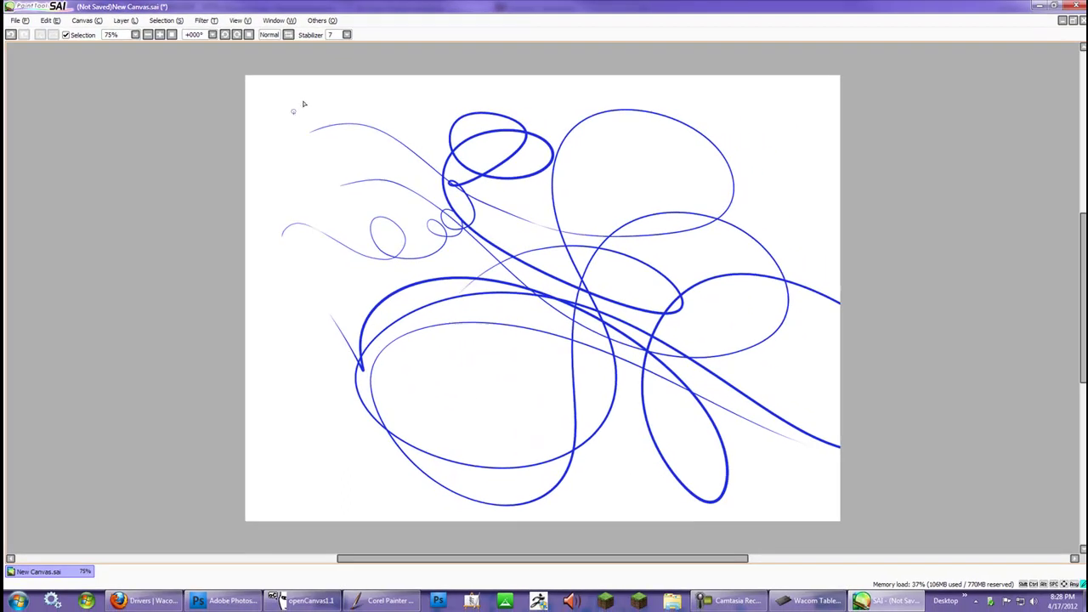
left_click_drag(435, 166, 672, 284)
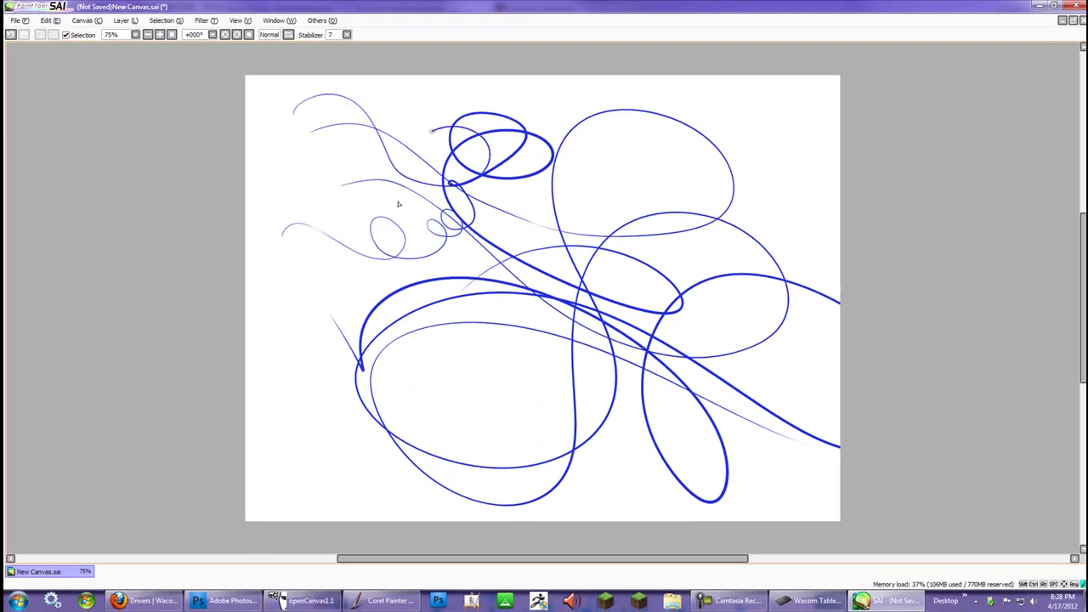
mouse_move(447, 129)
left_mouse_down()
mouse_move(466, 368)
mouse_move(361, 435)
left_mouse_up()
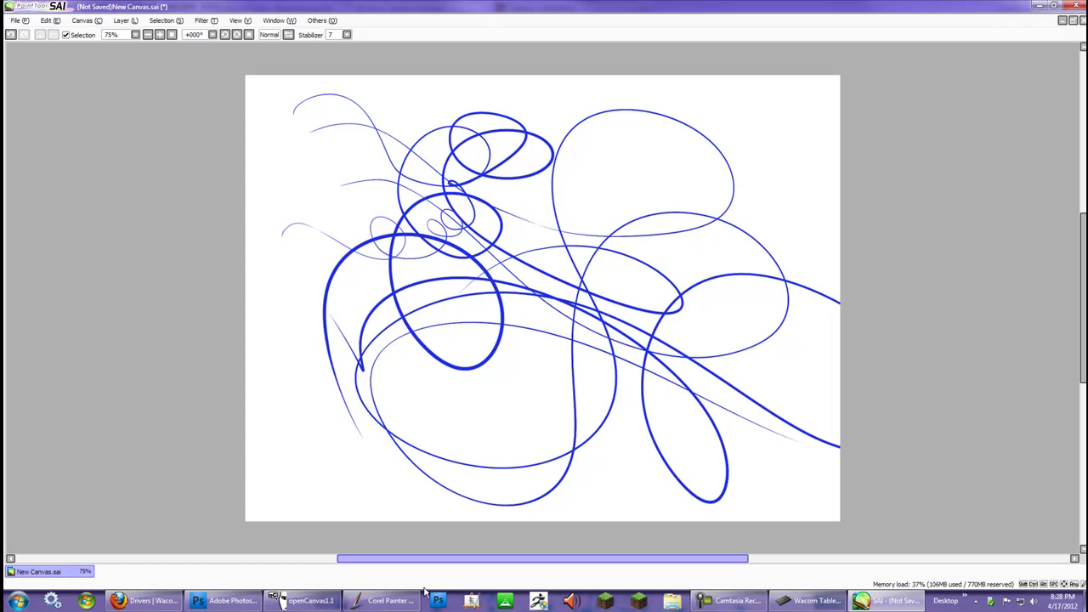
Switch to Corel Painter 12 and browse the Pens category in the Brush Selector.
right_click(382, 601)
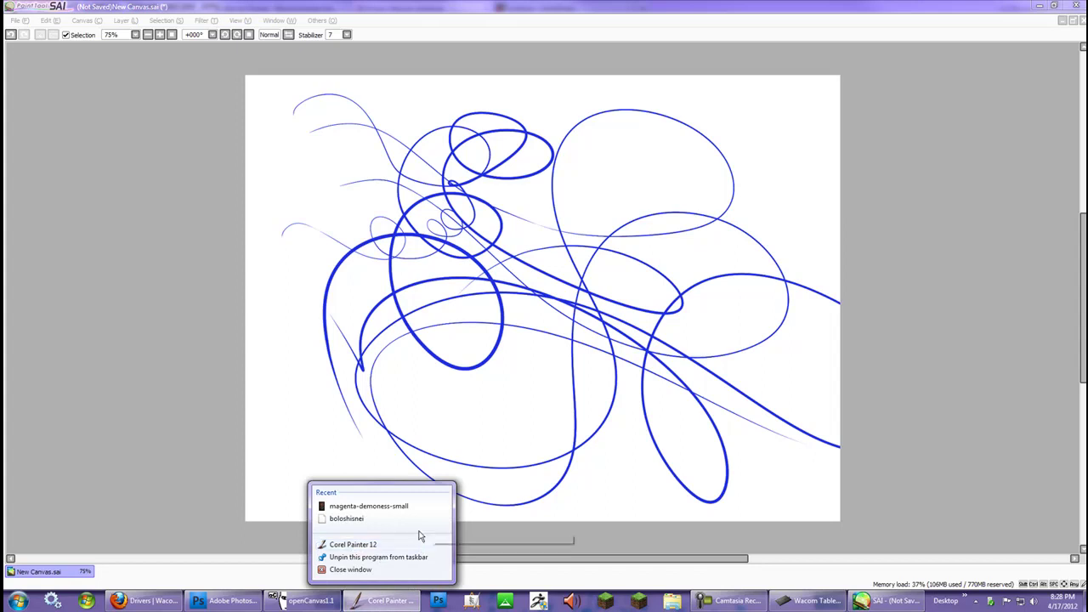
left_click(380, 546)
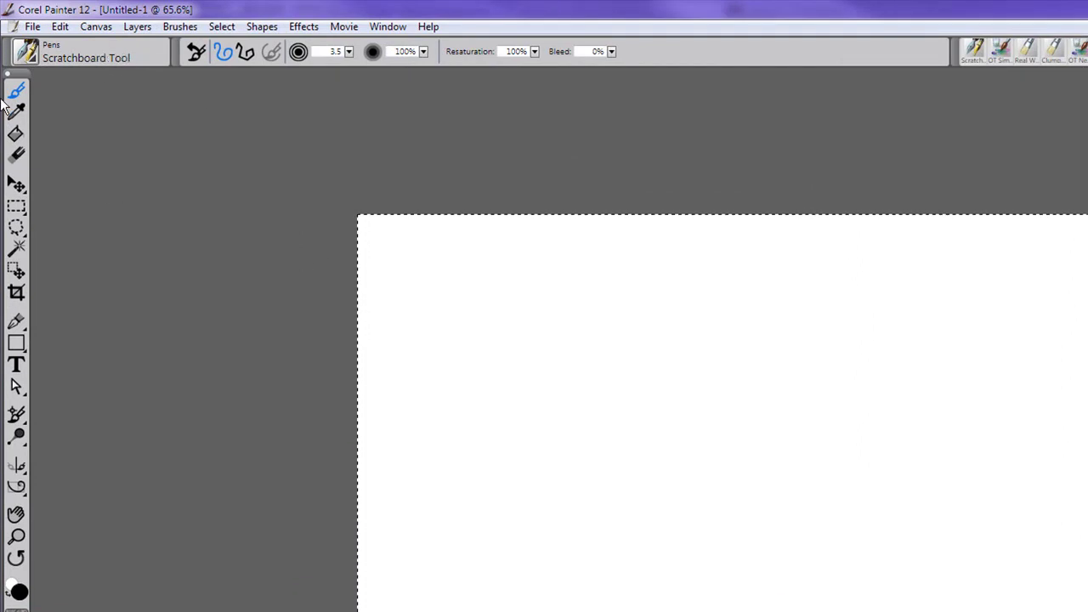
left_click(28, 54)
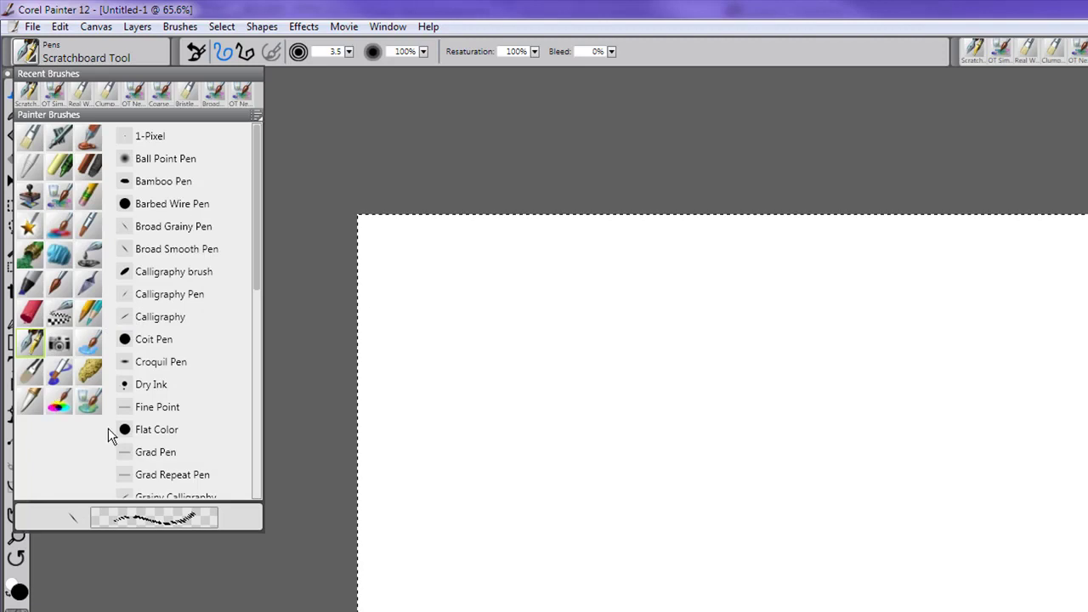
scroll(255, 161, "down", 1)
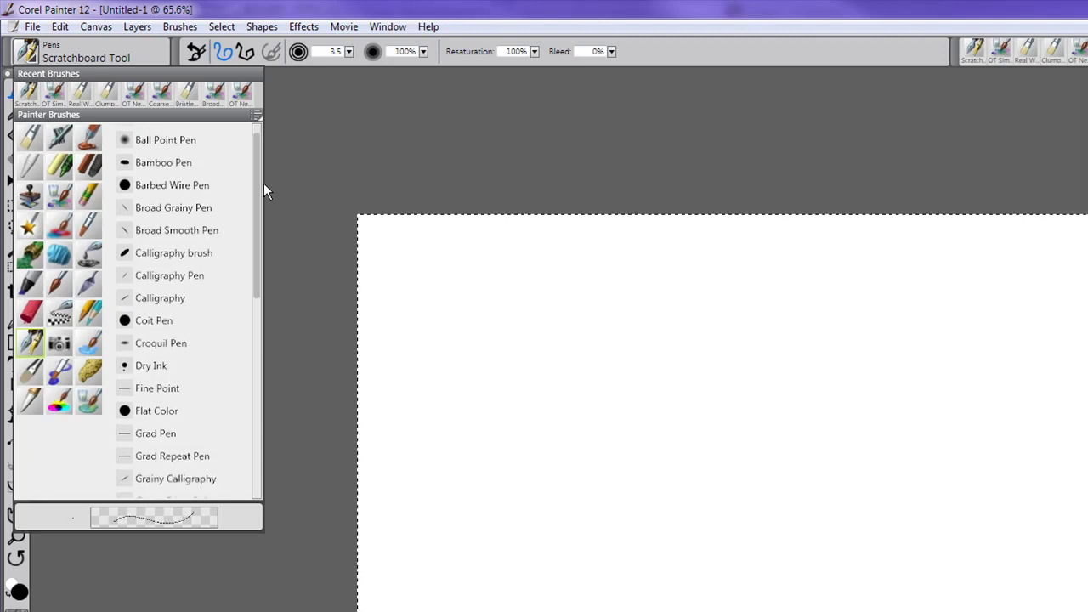
mouse_move(258, 191)
left_mouse_down()
mouse_move(277, 398)
mouse_move(244, 117)
left_mouse_up()
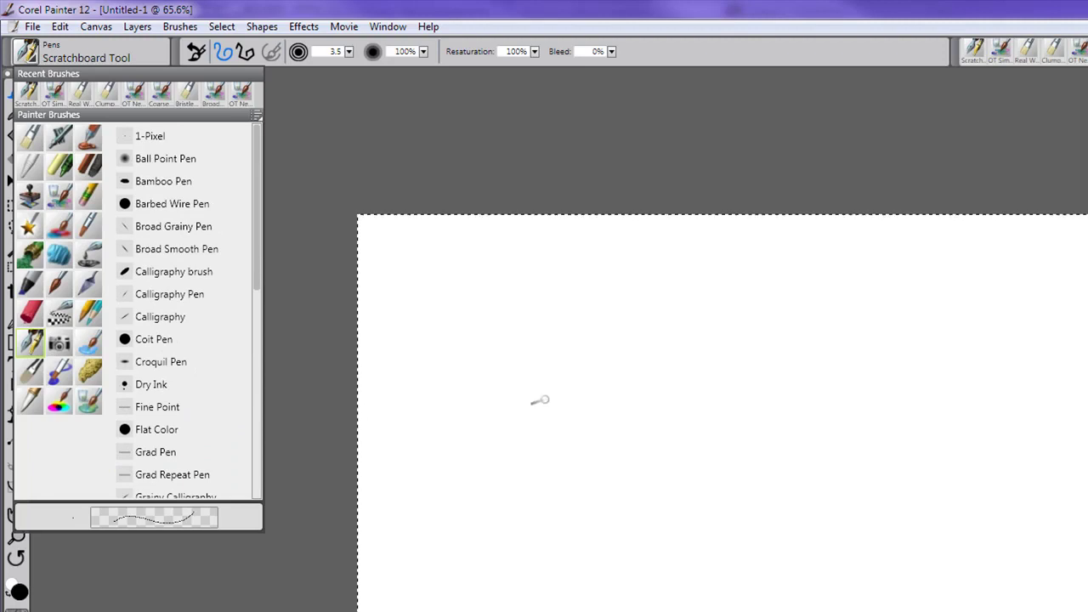
left_click(484, 401)
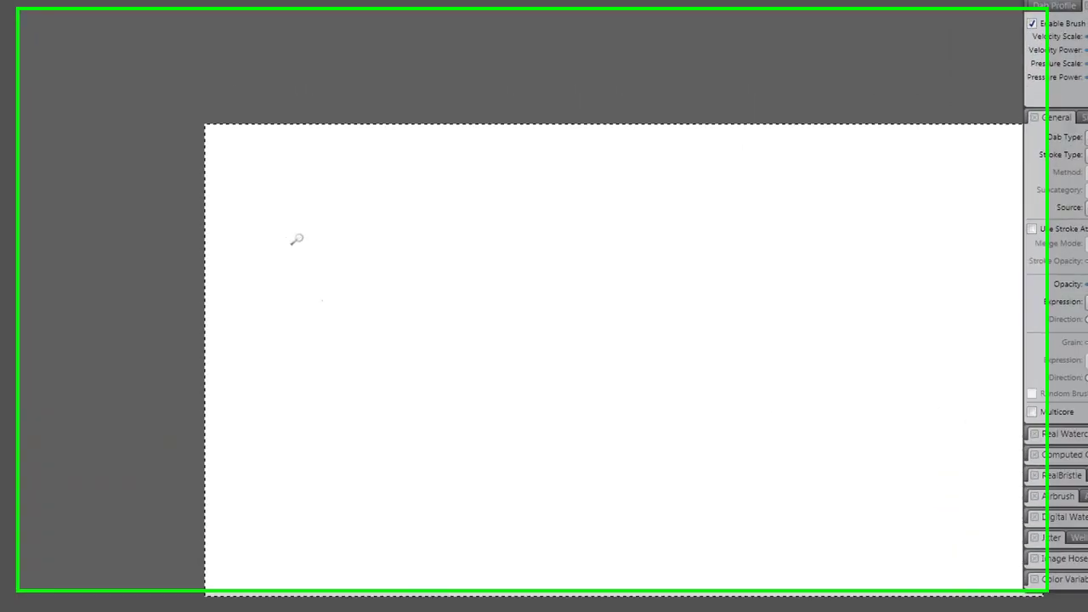
Draw two long black Scratchboard Tool pressure test strokes across Untitled-1.
mouse_move(304, 233)
left_mouse_down()
mouse_move(949, 291)
mouse_move(702, 475)
mouse_move(849, 438)
mouse_move(1025, 418)
mouse_move(938, 450)
left_mouse_up()
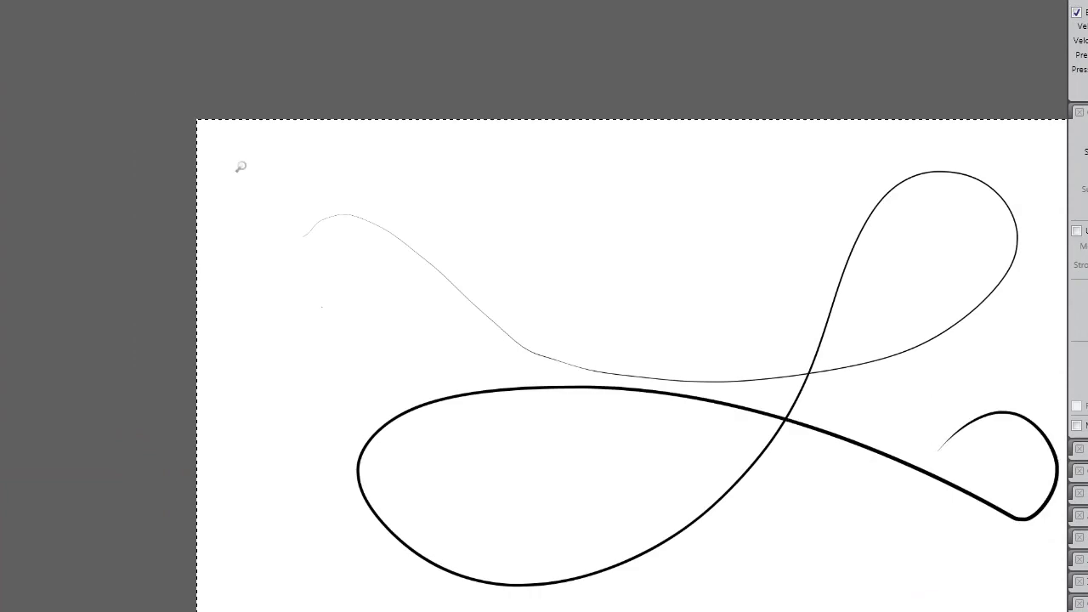
mouse_move(245, 161)
left_mouse_down()
mouse_move(802, 316)
mouse_move(417, 431)
mouse_move(982, 374)
left_mouse_up()
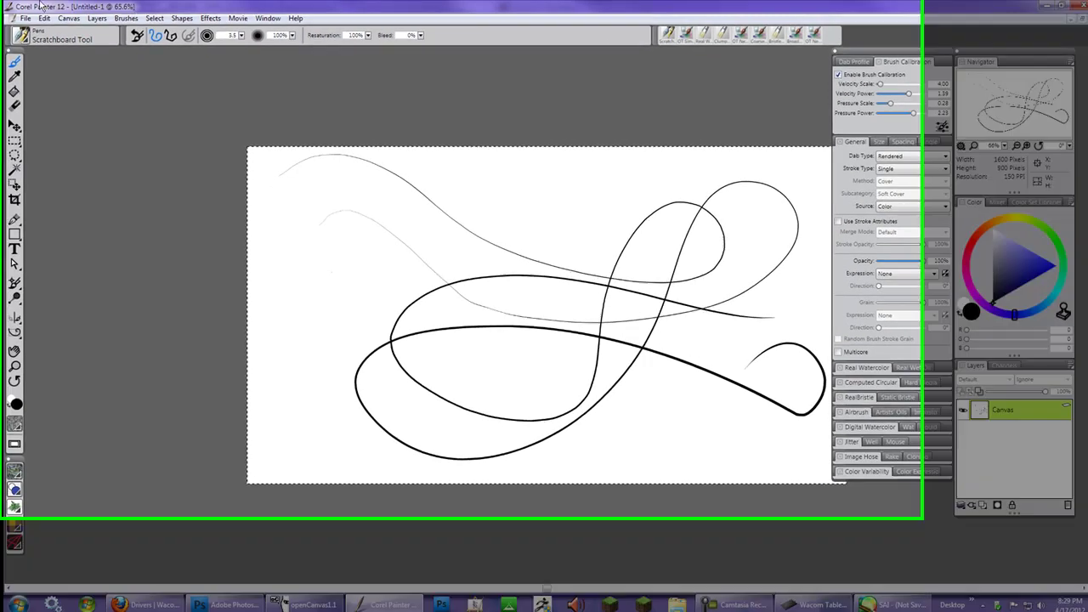
left_click(69, 18)
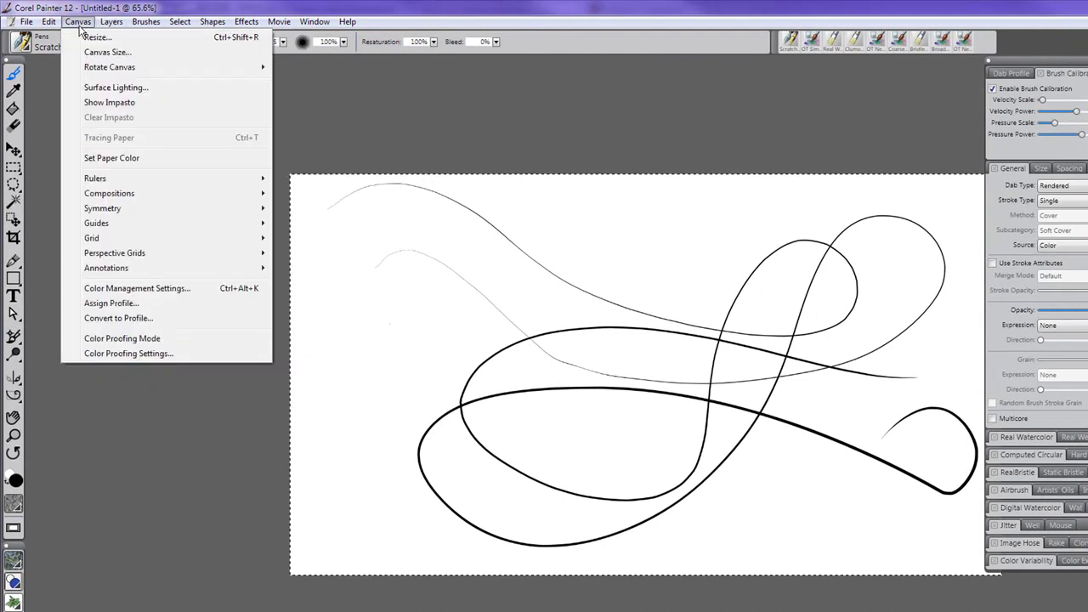
Open Brush Tracking preferences and draw seven sample strokes with typical pressure in the pad.
mouse_move(48, 22)
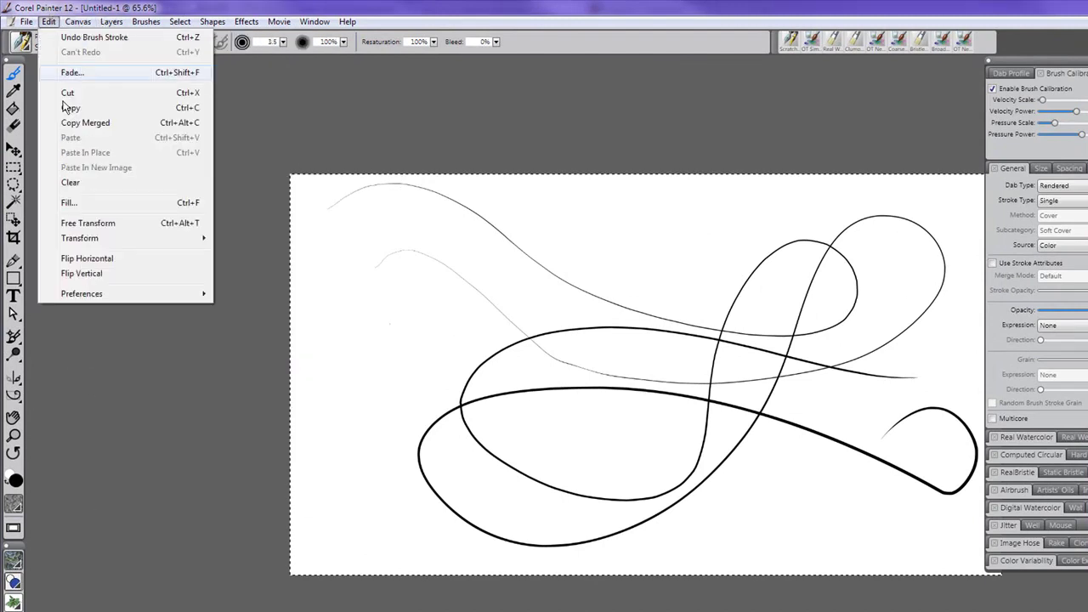
mouse_move(174, 294)
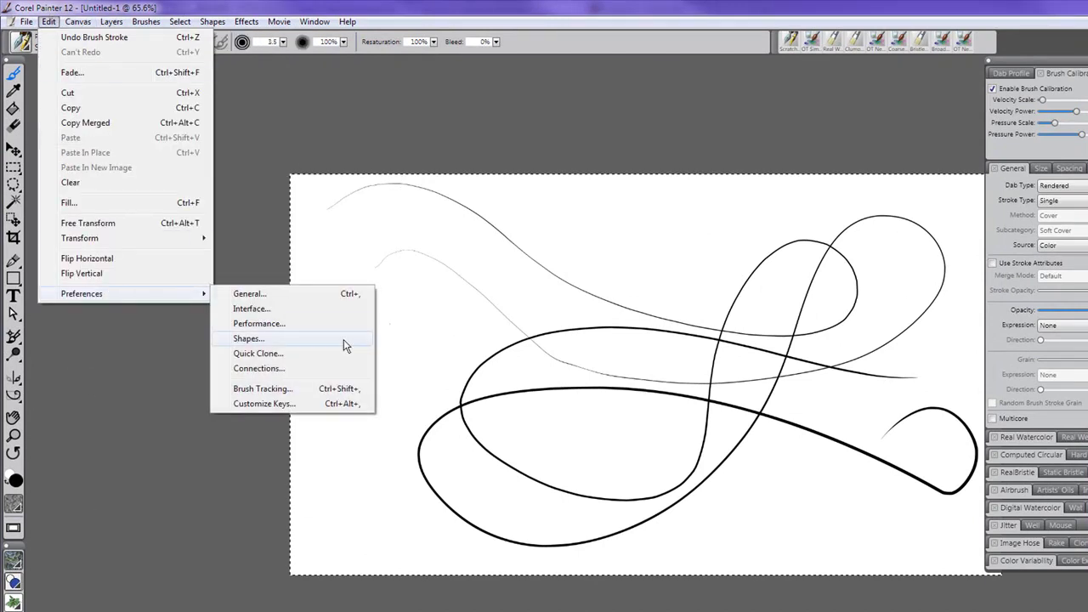
left_click(283, 394)
mouse_move(510, 297)
left_mouse_down()
mouse_move(552, 270)
mouse_move(831, 304)
left_mouse_up()
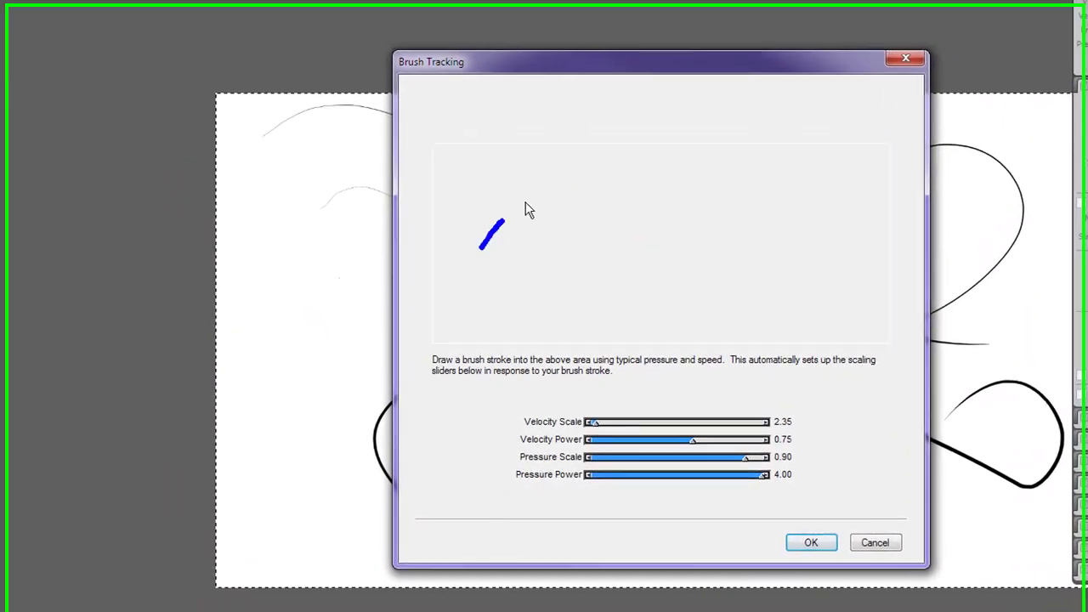
left_click_drag(474, 250, 820, 281)
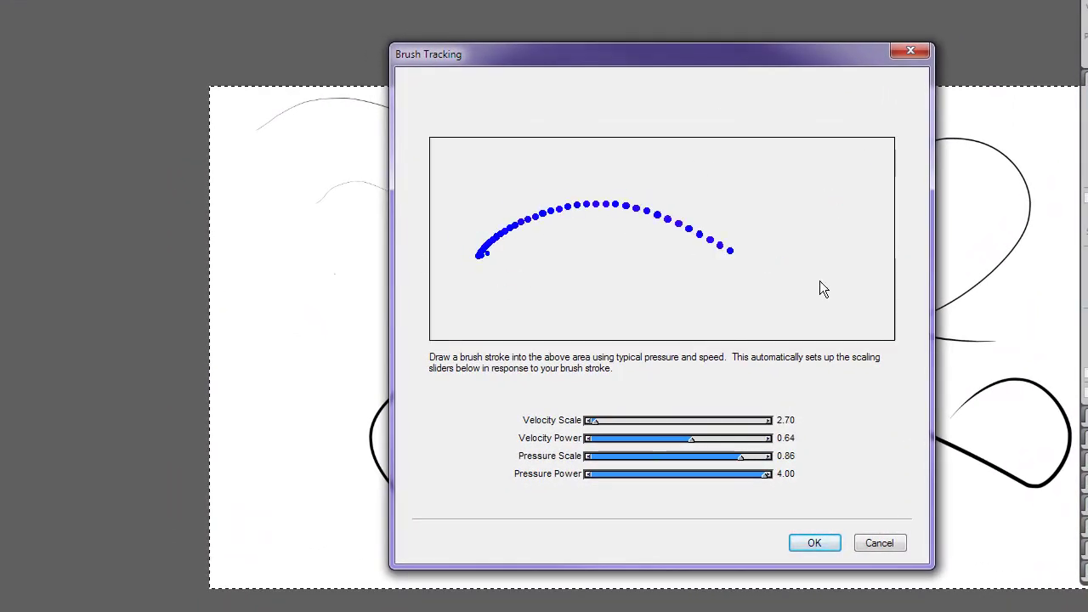
left_click_drag(490, 277, 644, 236)
mouse_move(449, 252)
left_mouse_down()
mouse_move(618, 213)
mouse_move(484, 252)
mouse_move(744, 205)
left_mouse_up()
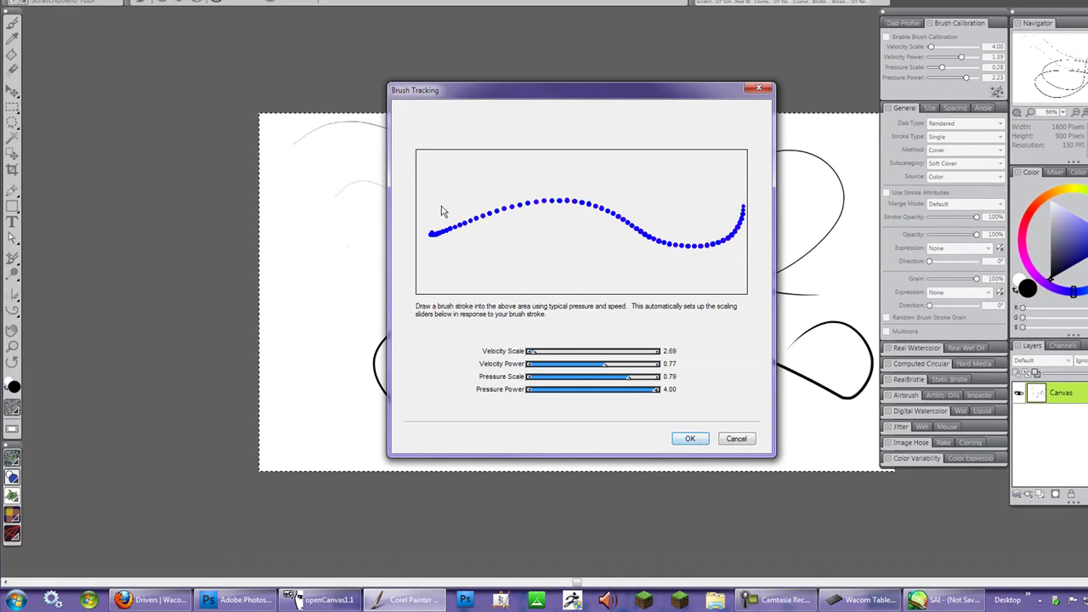
left_click_drag(428, 172, 643, 192)
left_click_drag(431, 243, 709, 182)
mouse_move(454, 227)
left_mouse_down()
mouse_move(651, 226)
mouse_move(724, 196)
mouse_move(573, 226)
mouse_move(723, 200)
mouse_move(748, 241)
left_mouse_up()
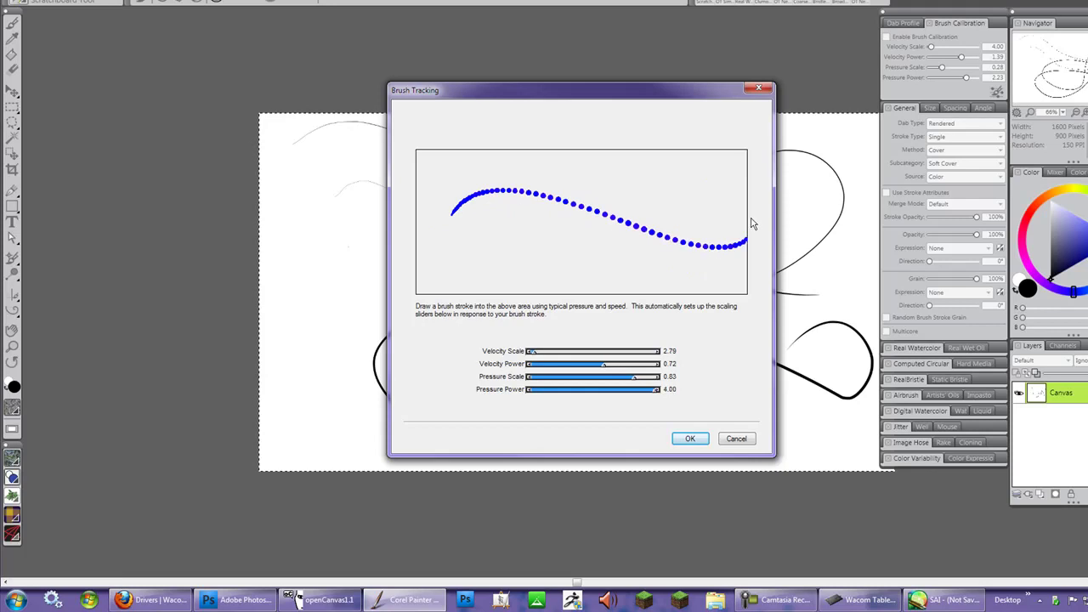
Accept the tracking values (Pressure Scale 0.83, Power 4.00) and draw two canvas test strokes.
left_click(690, 439)
left_click_drag(296, 284, 829, 293)
mouse_move(681, 150)
left_mouse_down()
mouse_move(593, 261)
mouse_move(774, 372)
left_mouse_up()
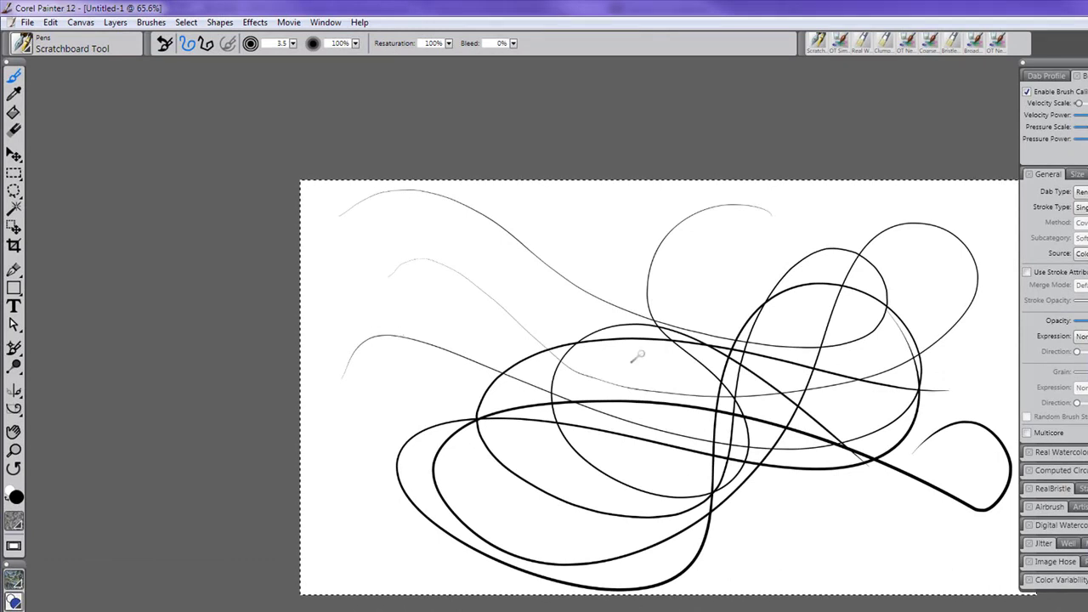
Erase the canvas with Edit > Clear, then review the brush control panel options without changes.
left_click(50, 22)
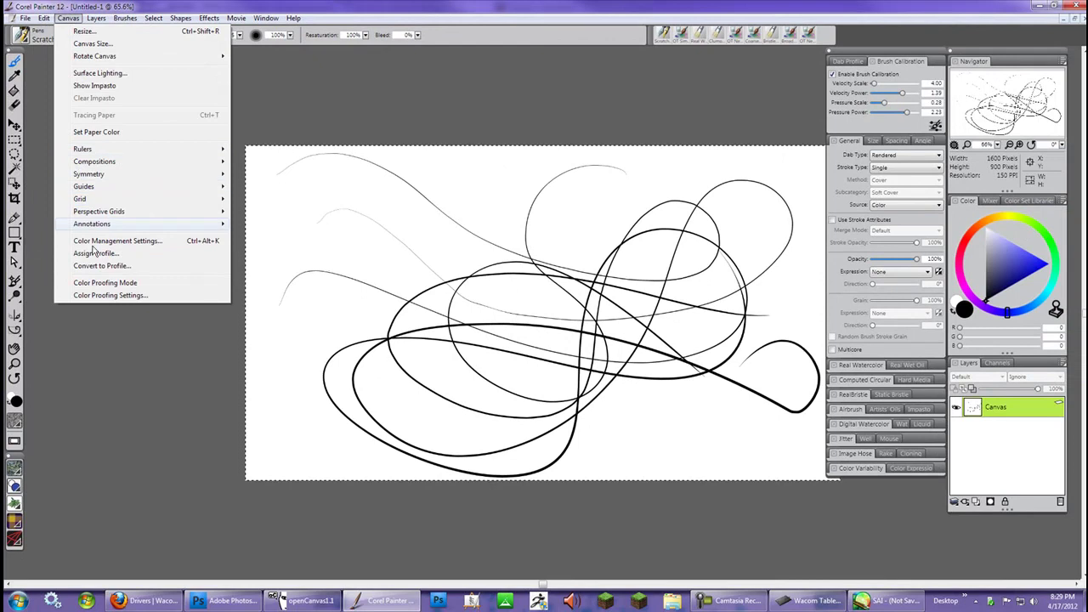
mouse_move(94, 18)
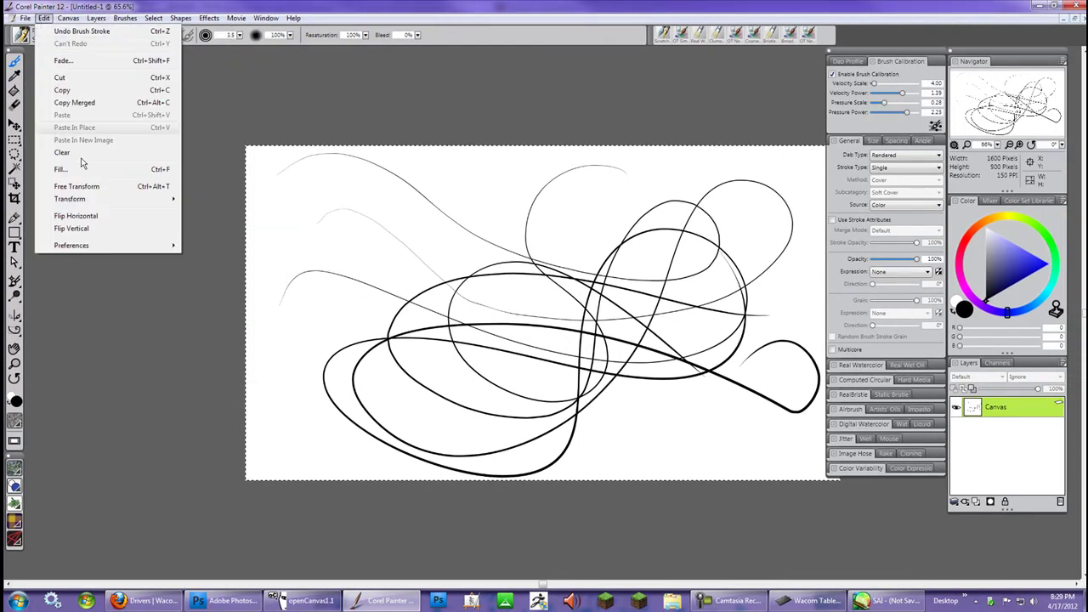
left_click(73, 153)
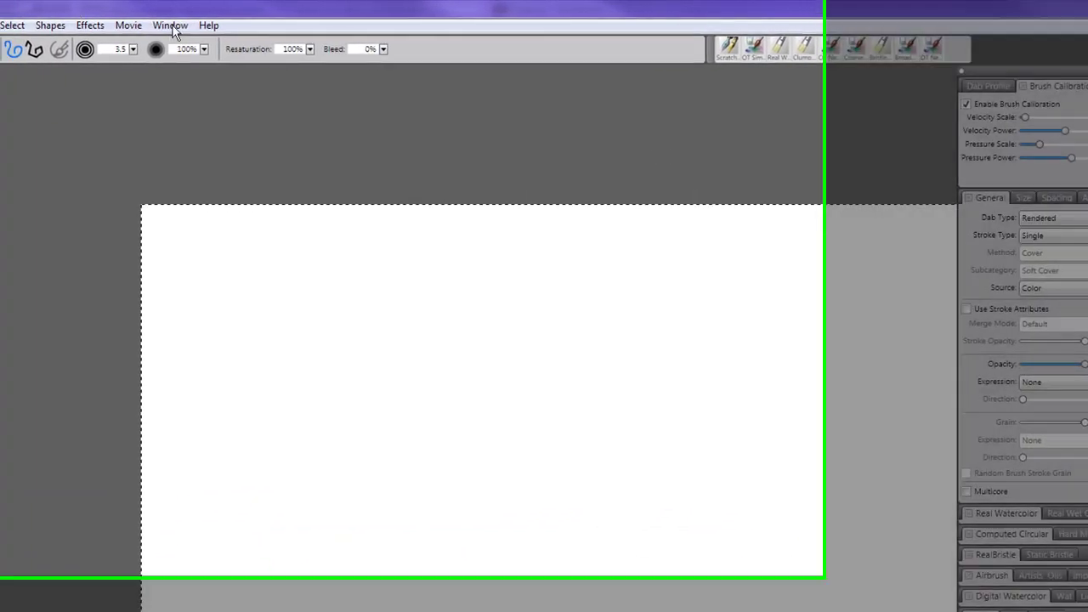
left_click(171, 26)
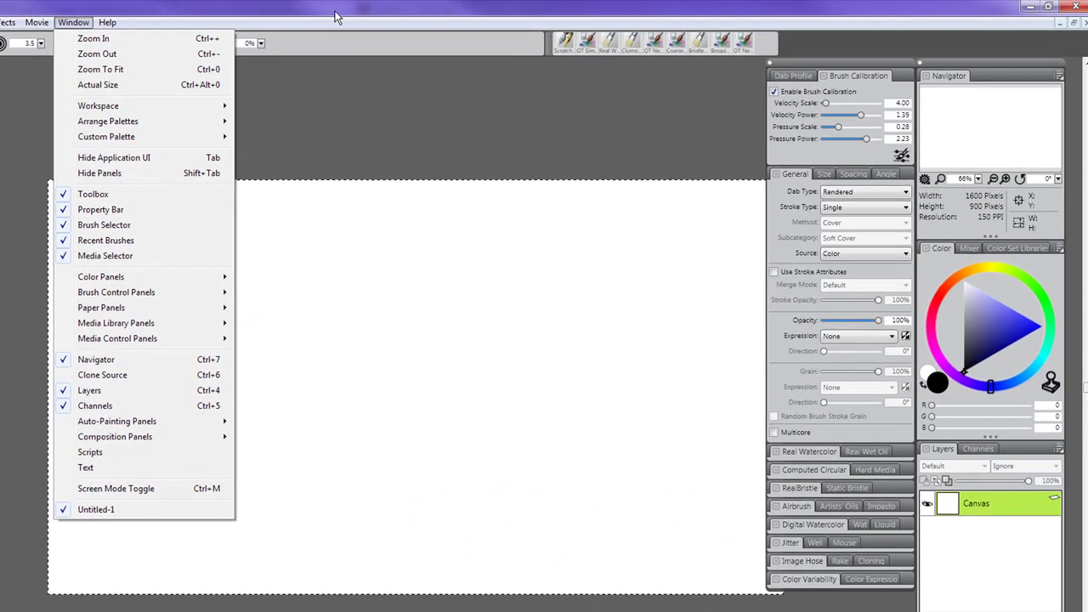
left_click(919, 85)
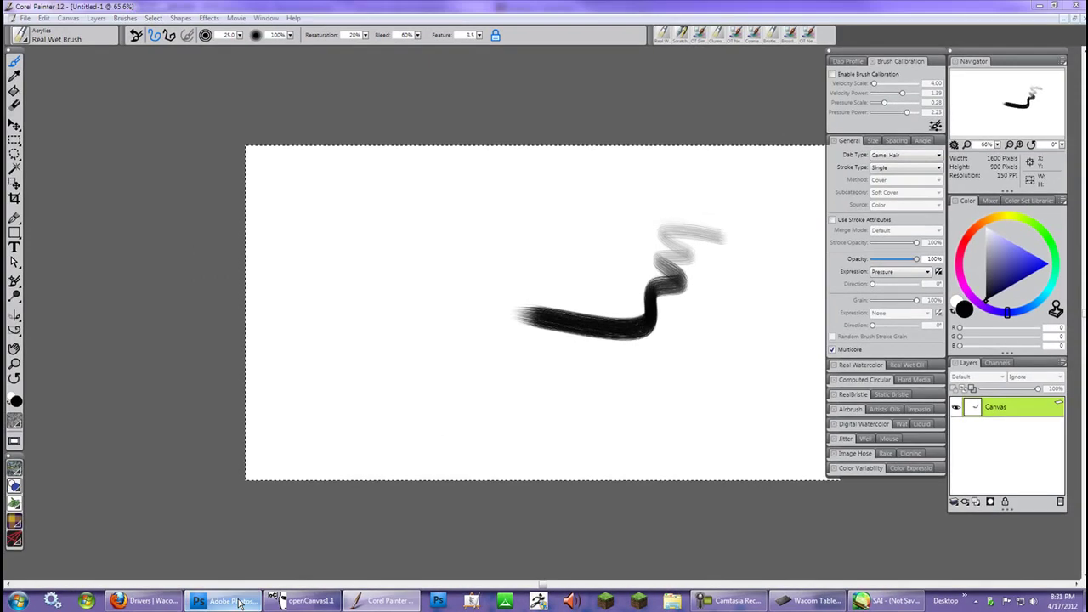
Bring Photoshop CS5's blank Untitled-1 document to the front from the taskbar.
left_click(223, 602)
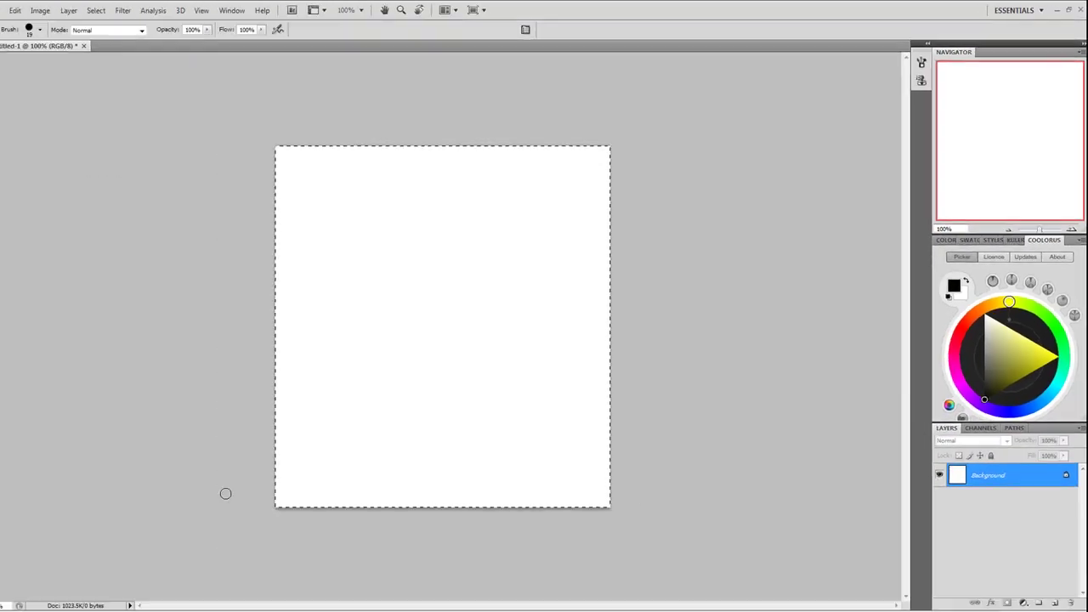
left_click(149, 602)
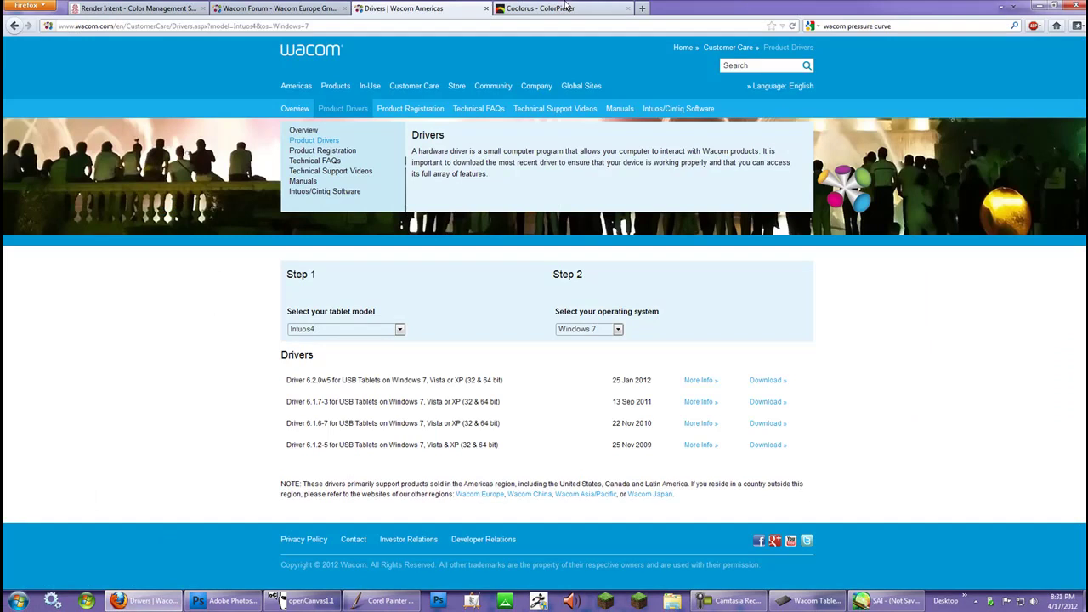
left_click(523, 10)
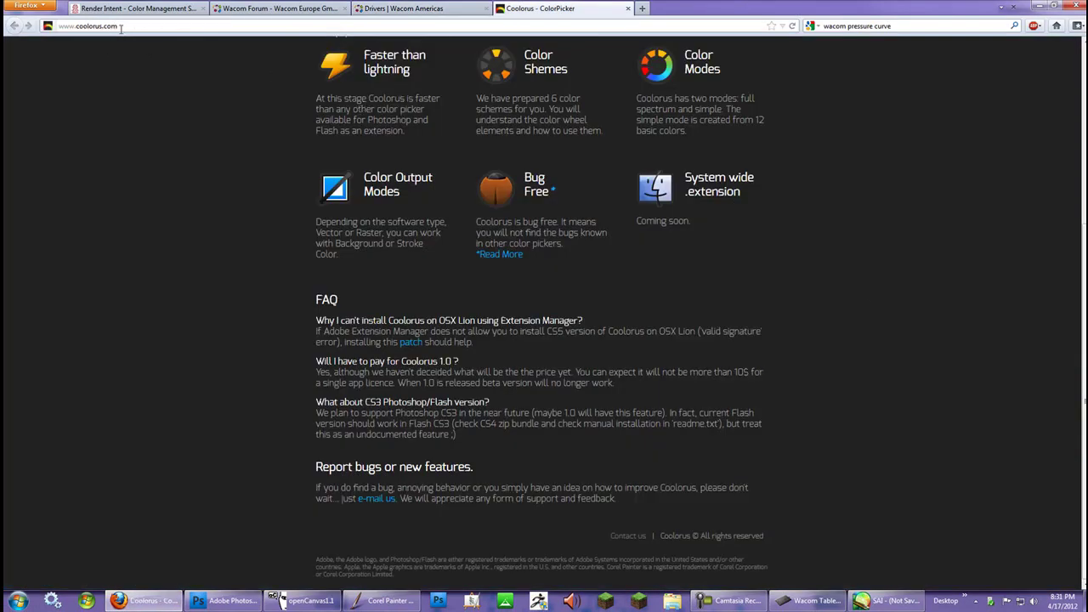
scroll(544, 306, "up", 5)
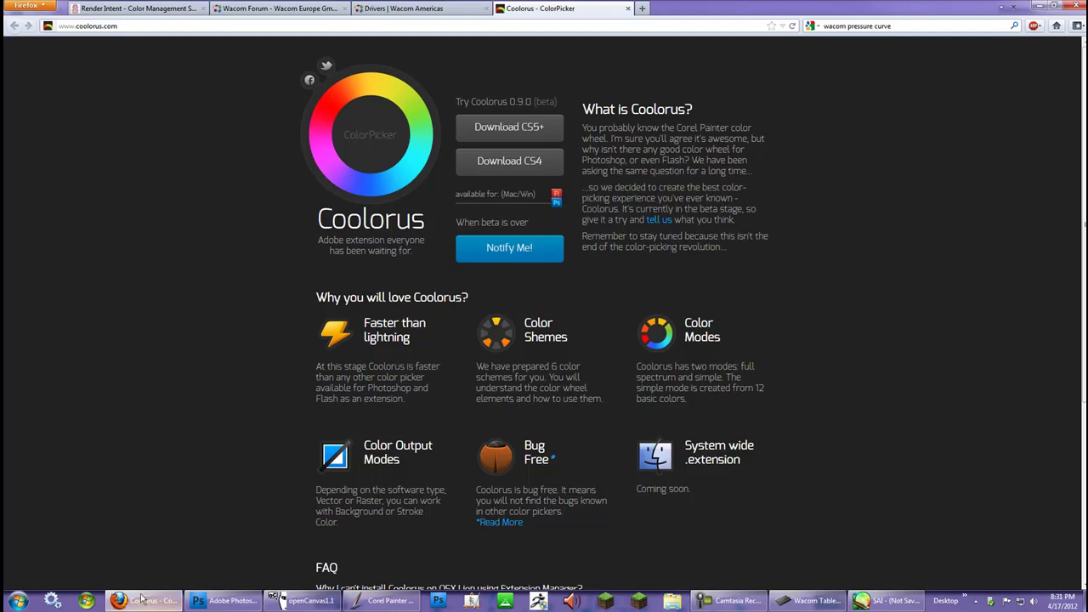
left_click(243, 601)
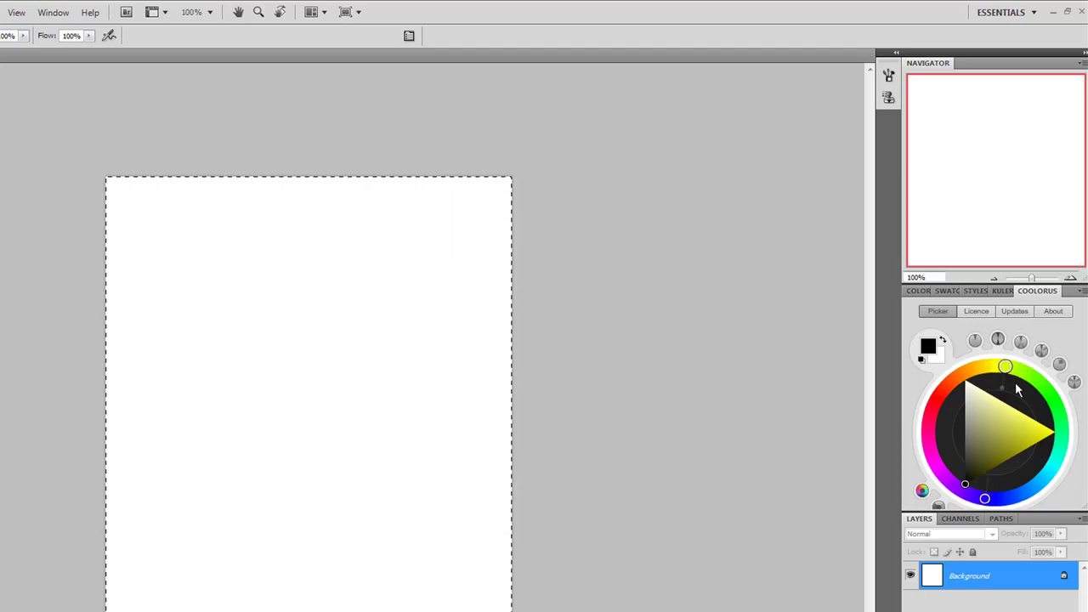
Drag the Coolorus hue marker around the ring from yellow to green.
left_click_drag(1017, 384, 1026, 377)
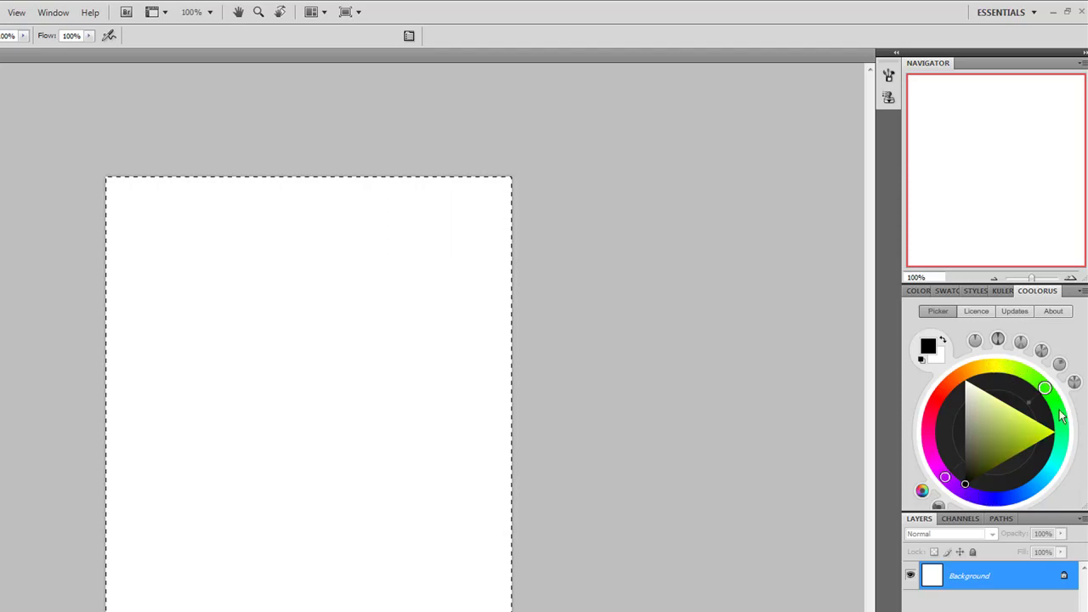
left_click_drag(1062, 417, 1059, 453)
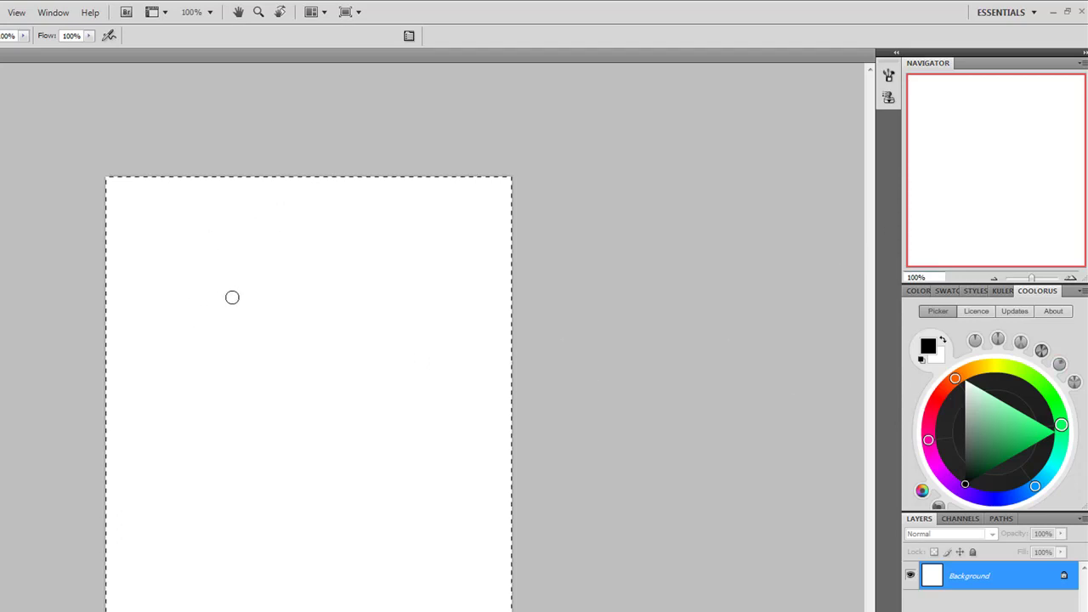
Review the brush's Shape Dynamics pen-pressure options, then return to Brush Tip Shape.
left_click(889, 74)
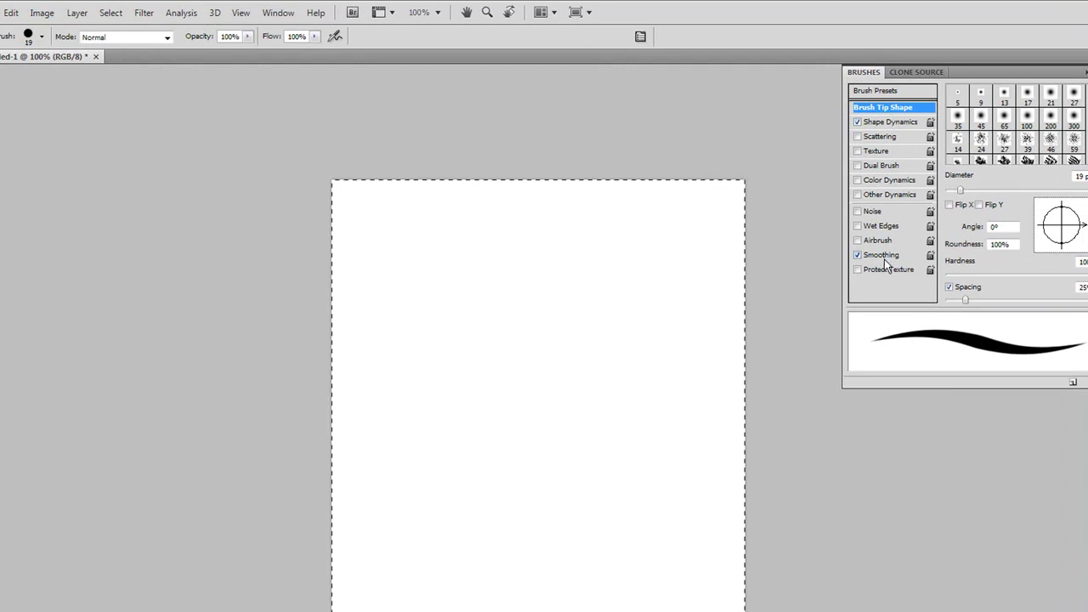
left_click(891, 124)
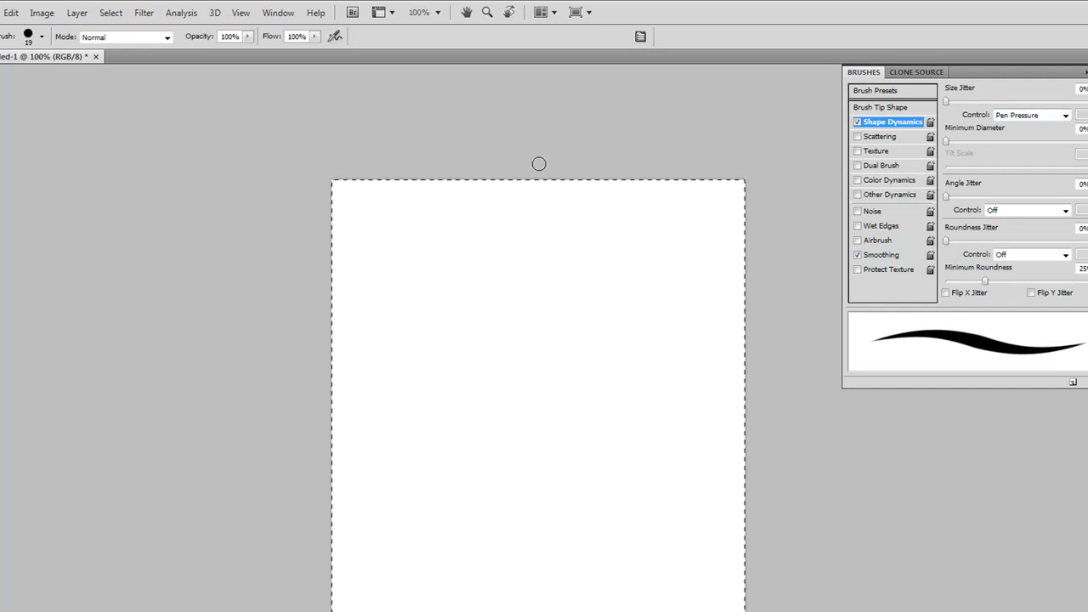
left_click(886, 108)
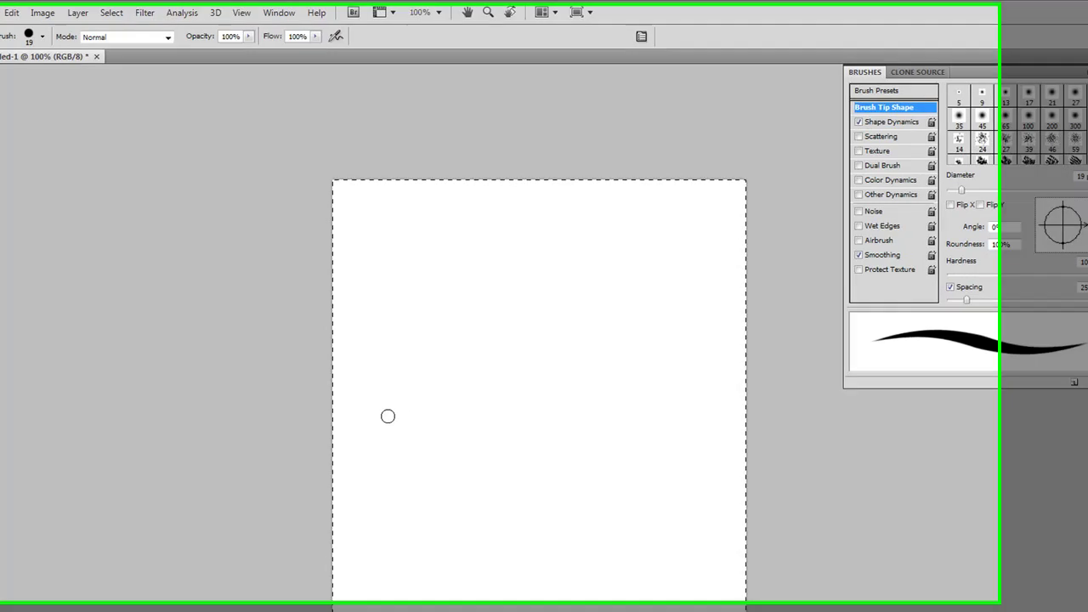
Paint a dozen thick black looping and swirling test strokes across the Untitled-1 canvas.
mouse_move(380, 417)
left_mouse_down()
mouse_move(403, 386)
mouse_move(504, 432)
left_mouse_up()
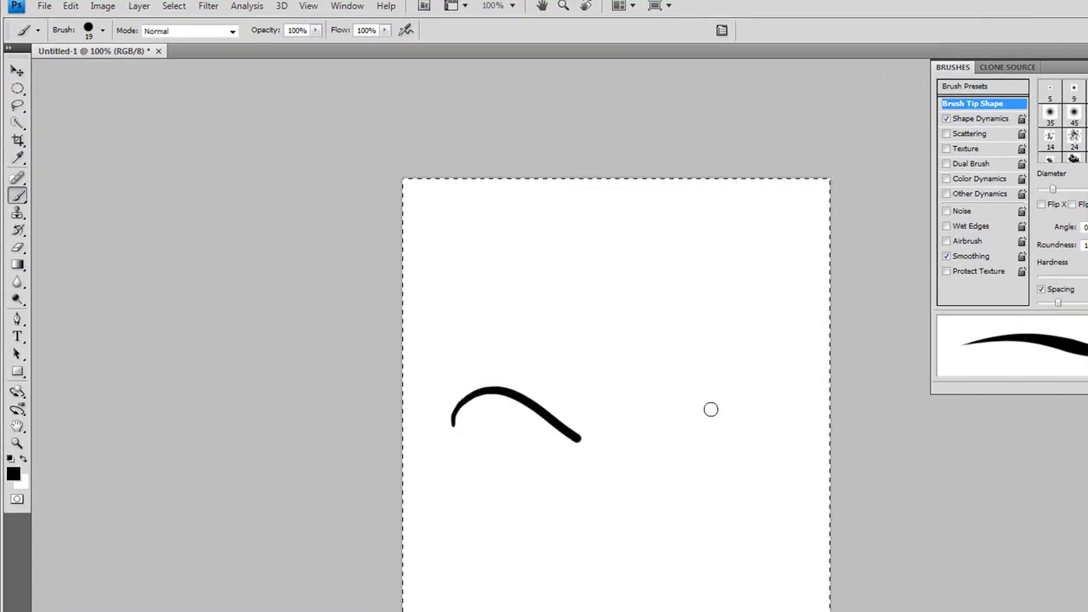
left_click_drag(711, 410, 512, 441)
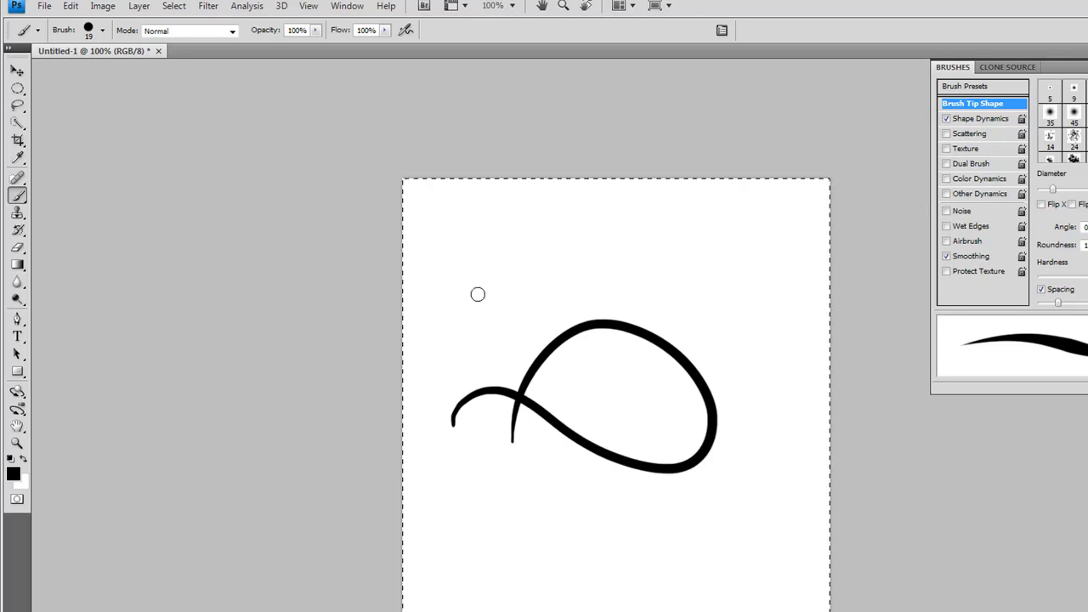
mouse_move(441, 286)
left_mouse_down()
mouse_move(848, 476)
mouse_move(851, 488)
left_mouse_up()
mouse_move(840, 393)
left_mouse_down()
mouse_move(681, 607)
mouse_move(712, 549)
mouse_move(748, 547)
mouse_move(699, 545)
left_mouse_up()
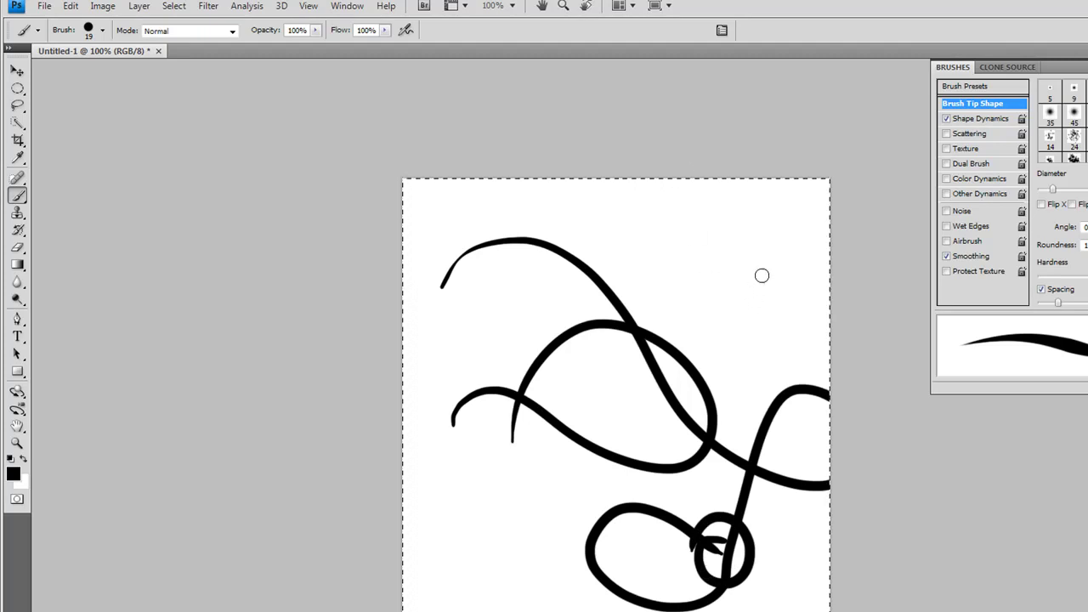
mouse_move(774, 294)
left_mouse_down()
mouse_move(538, 407)
mouse_move(607, 548)
mouse_move(581, 589)
left_mouse_up()
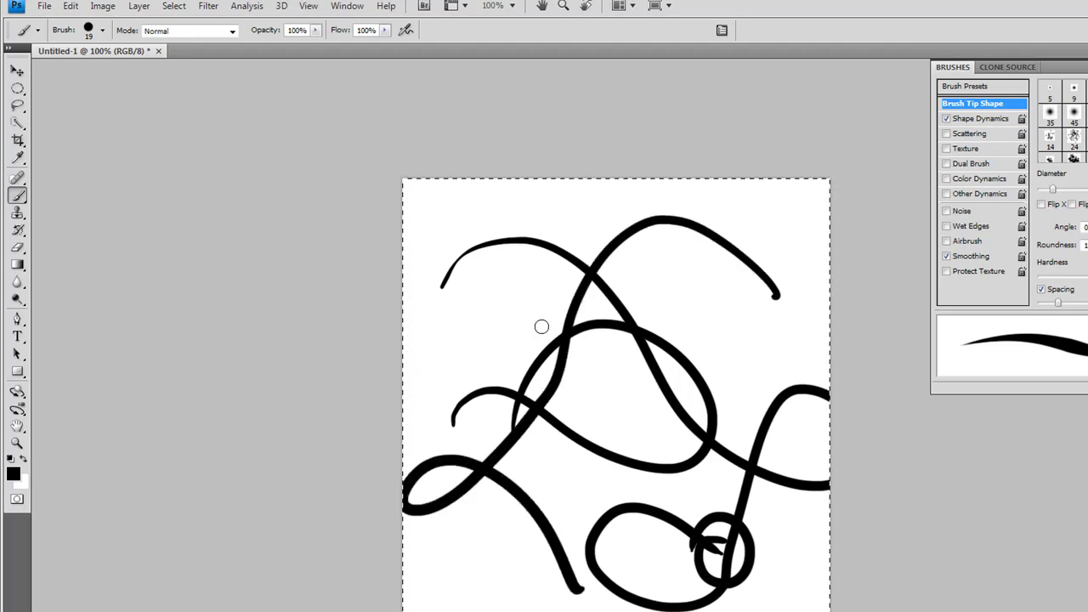
mouse_move(627, 393)
left_mouse_down()
mouse_move(748, 327)
mouse_move(714, 497)
left_mouse_up()
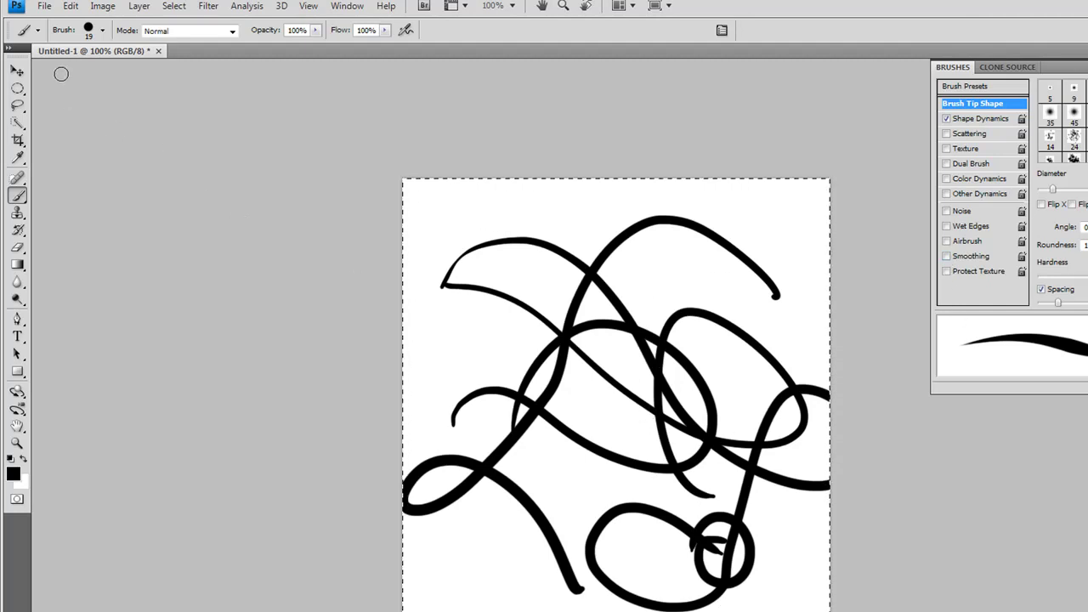
mouse_move(593, 255)
left_mouse_down()
mouse_move(595, 455)
mouse_move(683, 253)
mouse_move(715, 413)
mouse_move(672, 415)
left_mouse_up()
left_click_drag(648, 285, 672, 295)
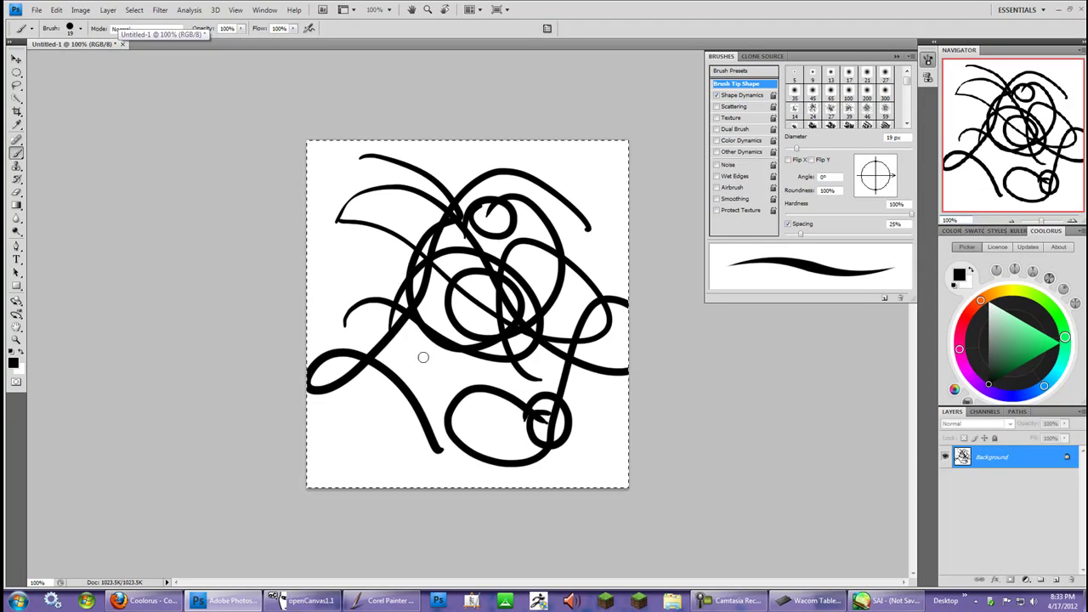
mouse_move(422, 415)
left_mouse_down()
mouse_move(406, 468)
mouse_move(451, 429)
mouse_move(411, 442)
left_mouse_up()
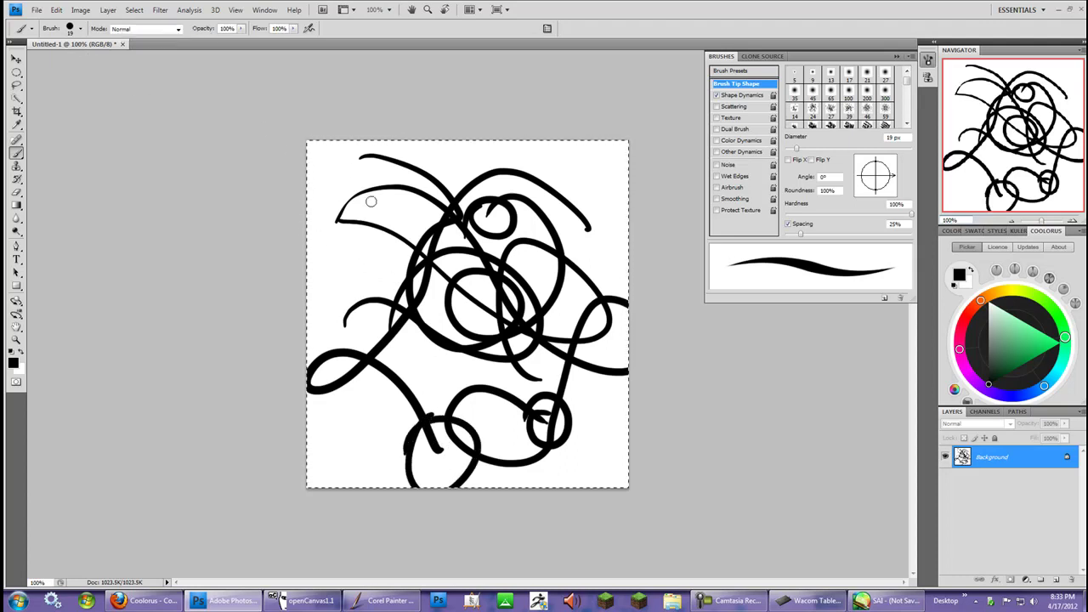
left_click_drag(324, 276, 467, 207)
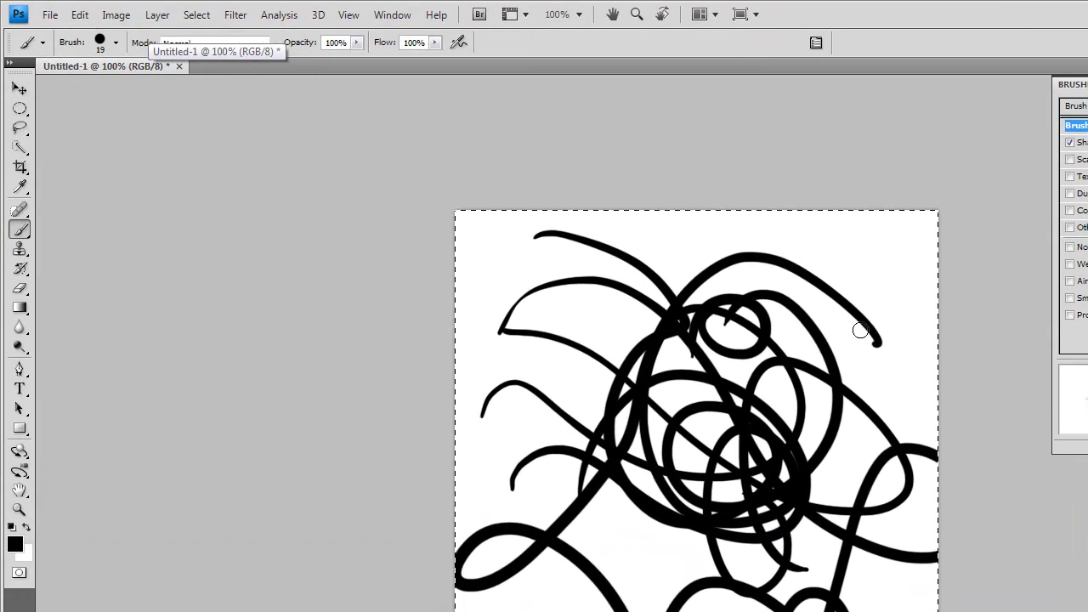
left_click_drag(860, 330, 883, 445)
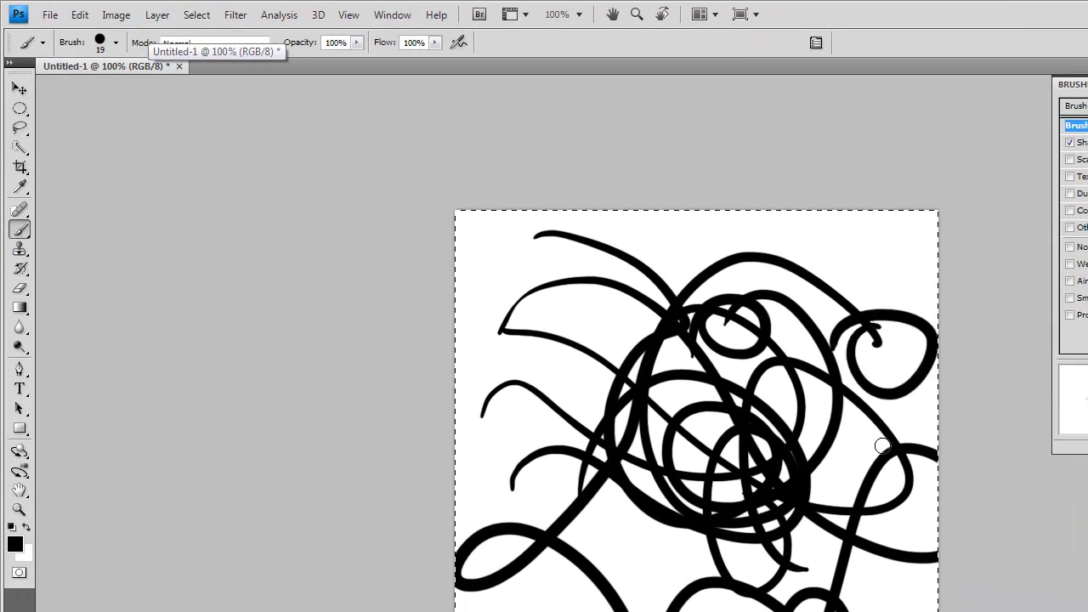
mouse_move(533, 213)
left_mouse_down()
mouse_move(553, 280)
mouse_move(493, 285)
left_mouse_up()
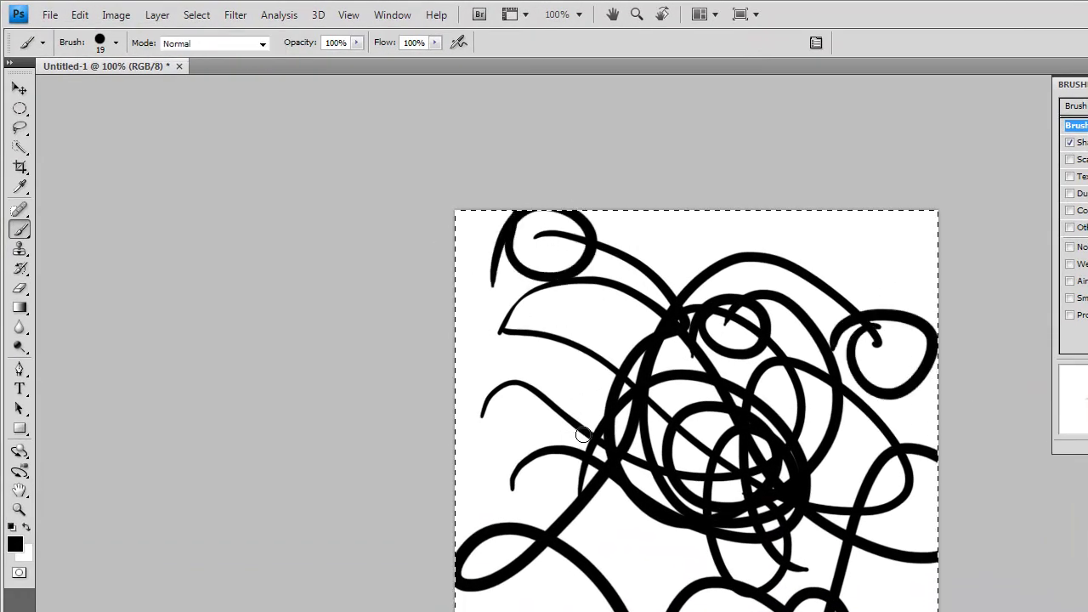
Erase all the black test strokes from the canvas with Edit > Clear.
left_click(80, 14)
left_click(112, 197)
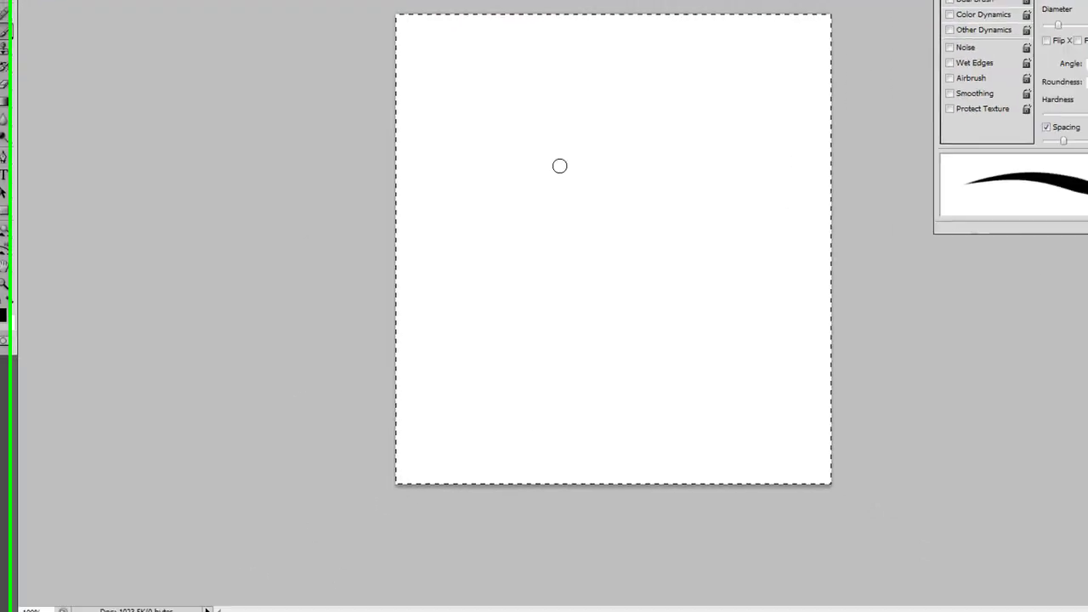
Add Photoshop as a custom application entry in Wacom Tablet Properties.
left_click(974, 598)
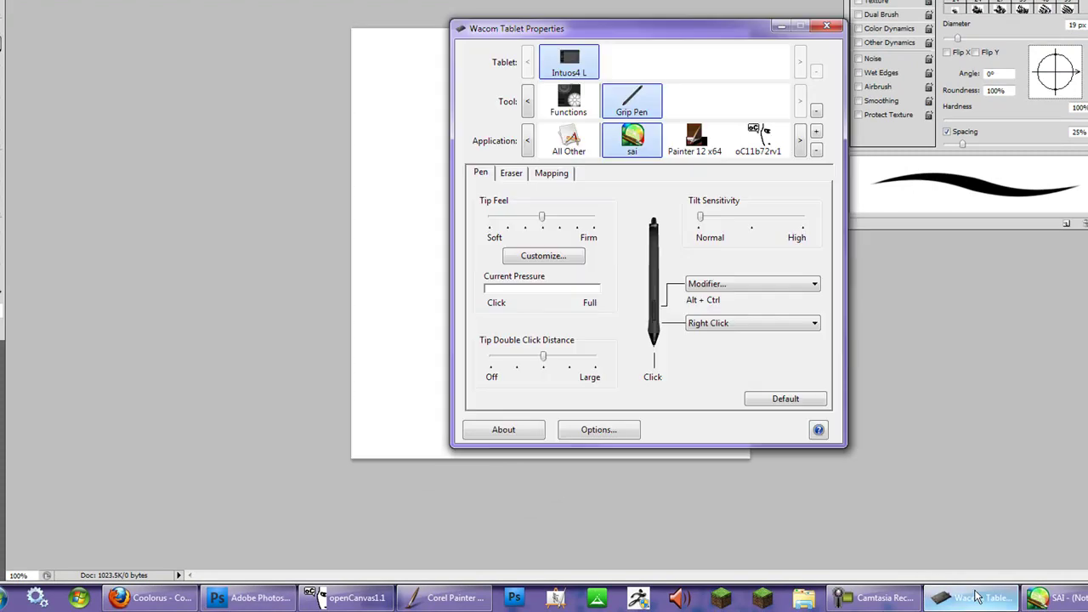
left_click(816, 132)
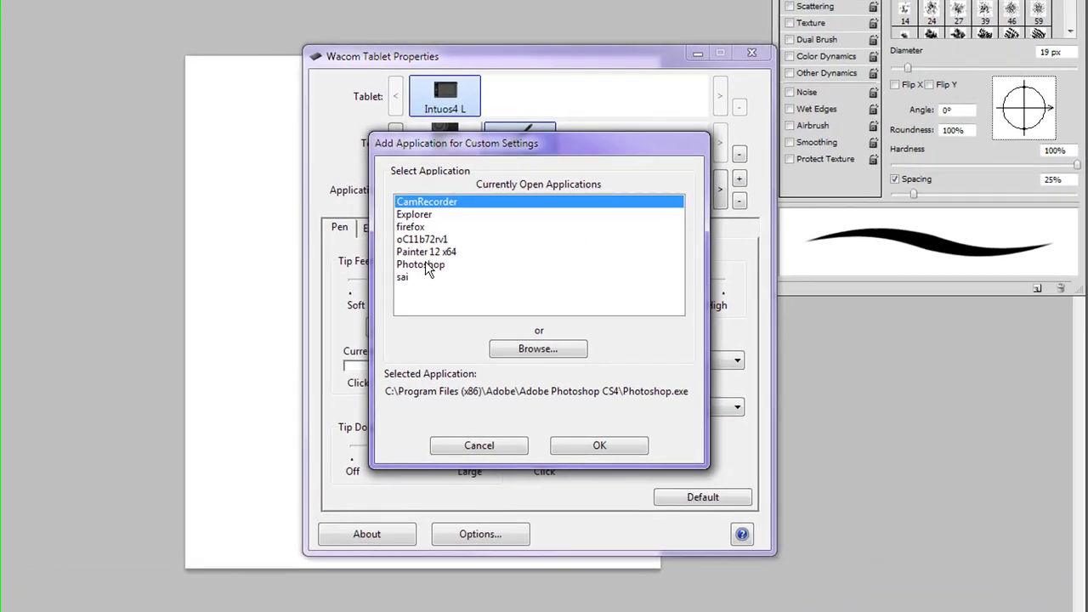
left_click(548, 204)
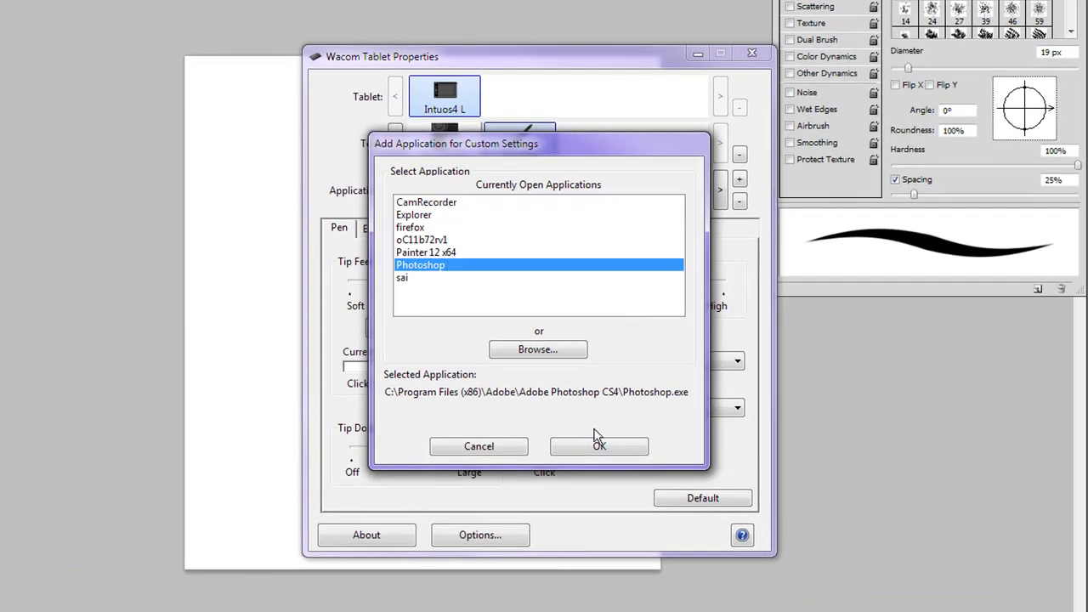
left_click(599, 447)
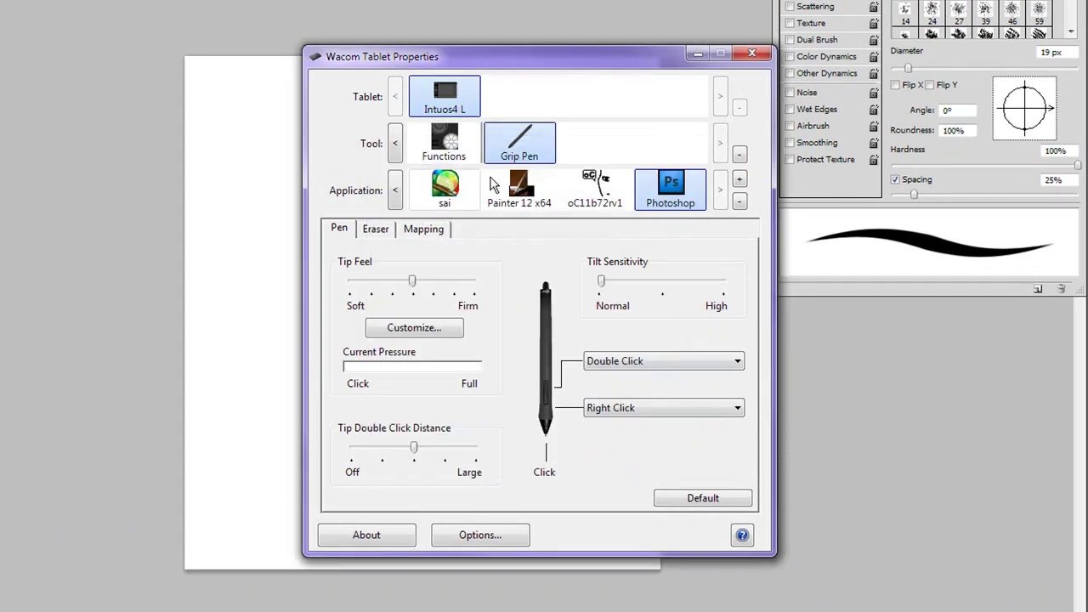
Raise Photoshop's click threshold and straighten its pen pressure curve to linear.
left_click(417, 329)
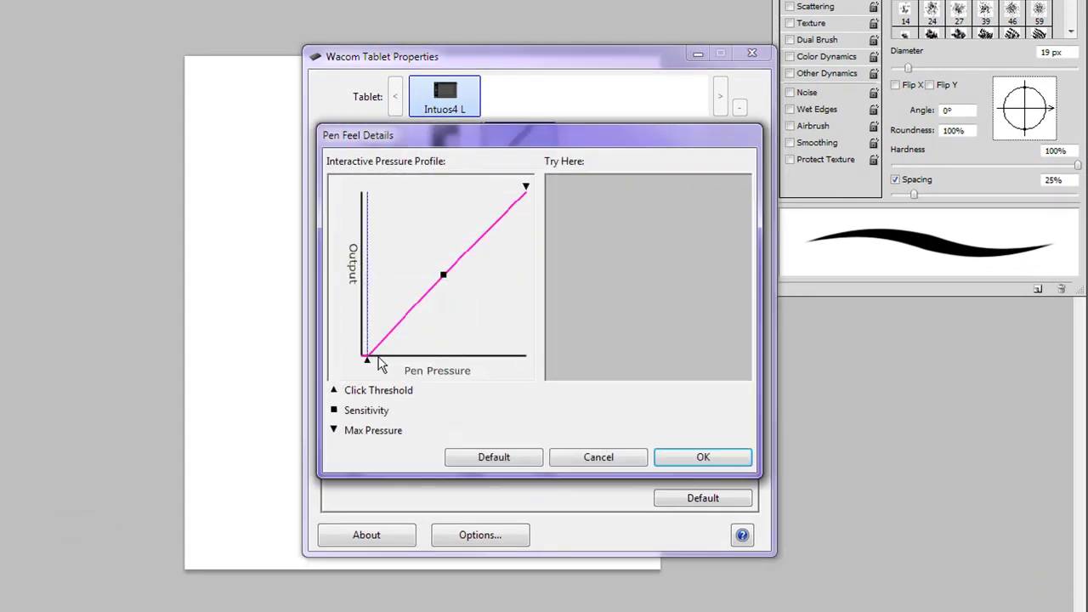
left_click_drag(364, 358, 432, 361)
left_click_drag(449, 276, 473, 274)
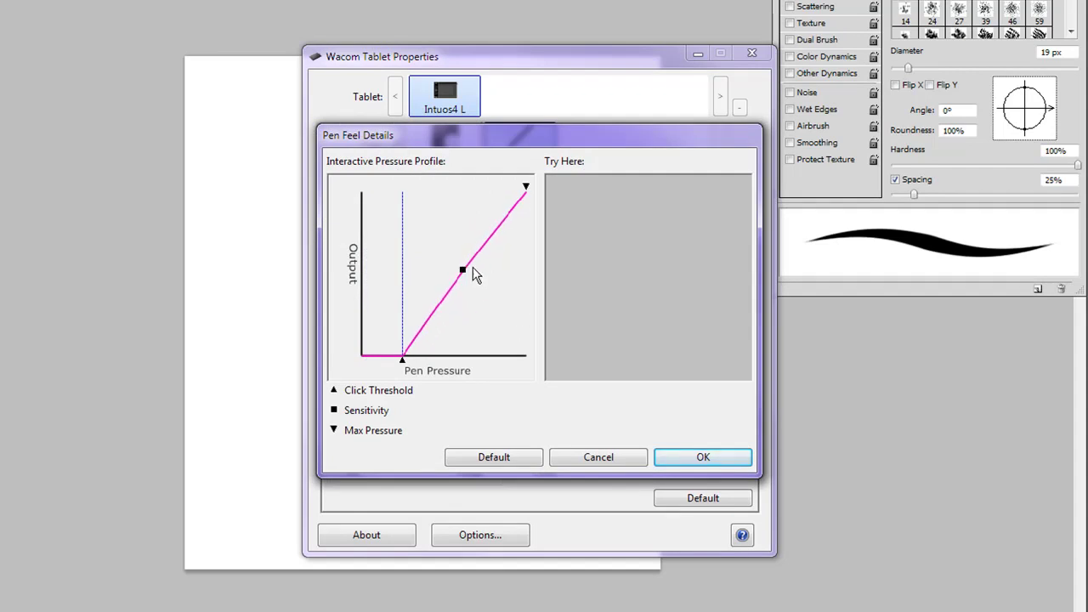
left_click(705, 461)
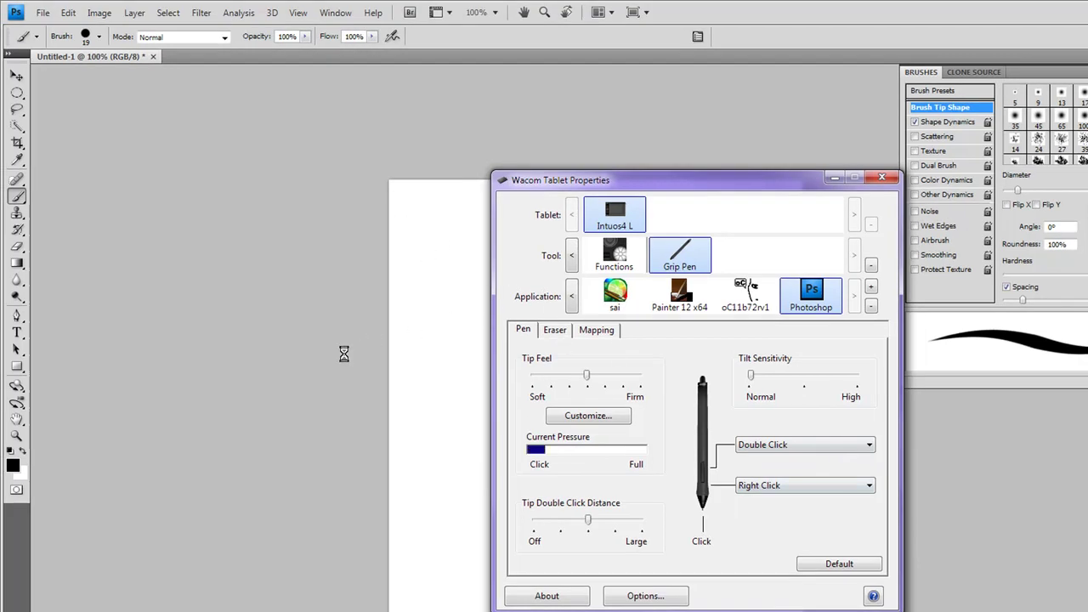
Draw six looping brush strokes, thick and thin, to test the new pressure curve.
left_click_drag(444, 374, 461, 354)
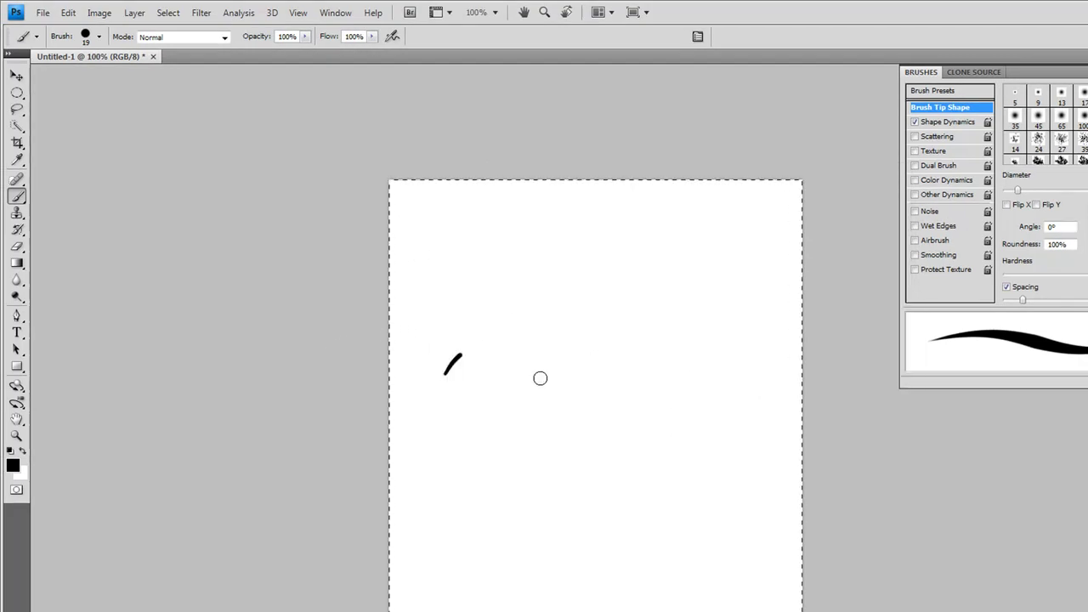
mouse_move(540, 378)
left_mouse_down()
mouse_move(672, 340)
mouse_move(515, 343)
left_mouse_up()
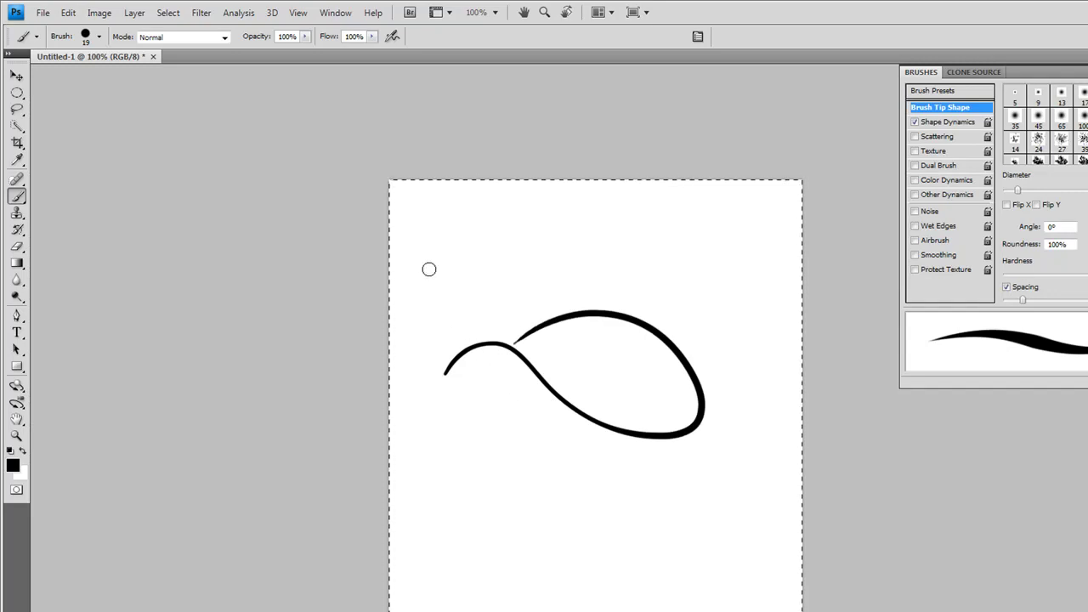
mouse_move(416, 284)
left_mouse_down()
mouse_move(697, 301)
mouse_move(468, 457)
mouse_move(644, 414)
mouse_move(676, 448)
left_mouse_up()
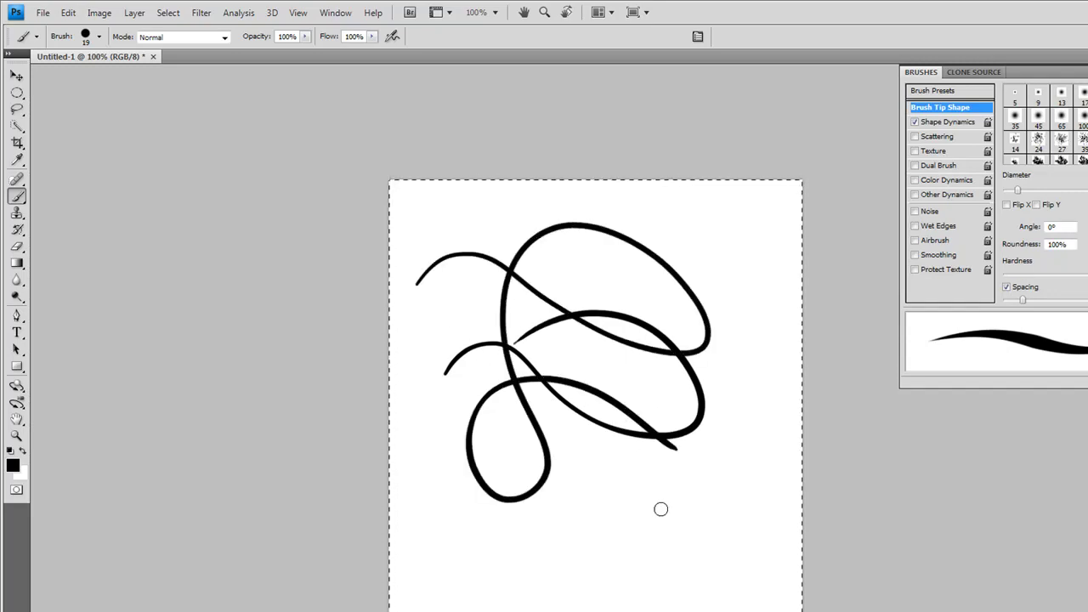
left_click_drag(682, 394, 669, 397)
mouse_move(524, 481)
left_mouse_down()
mouse_move(692, 459)
mouse_move(625, 423)
left_mouse_up()
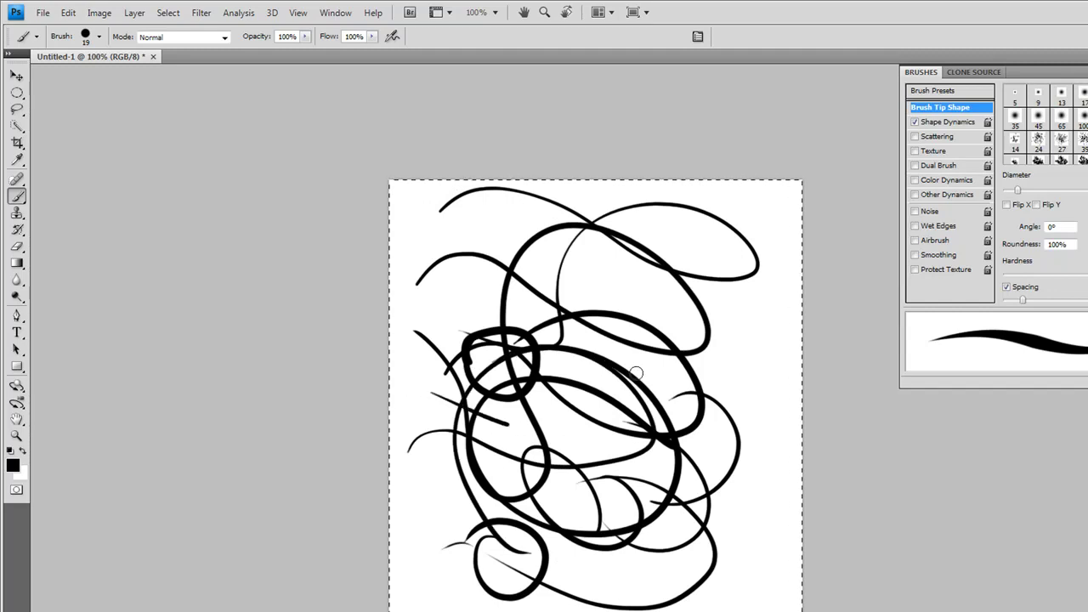
left_click_drag(714, 339, 518, 421)
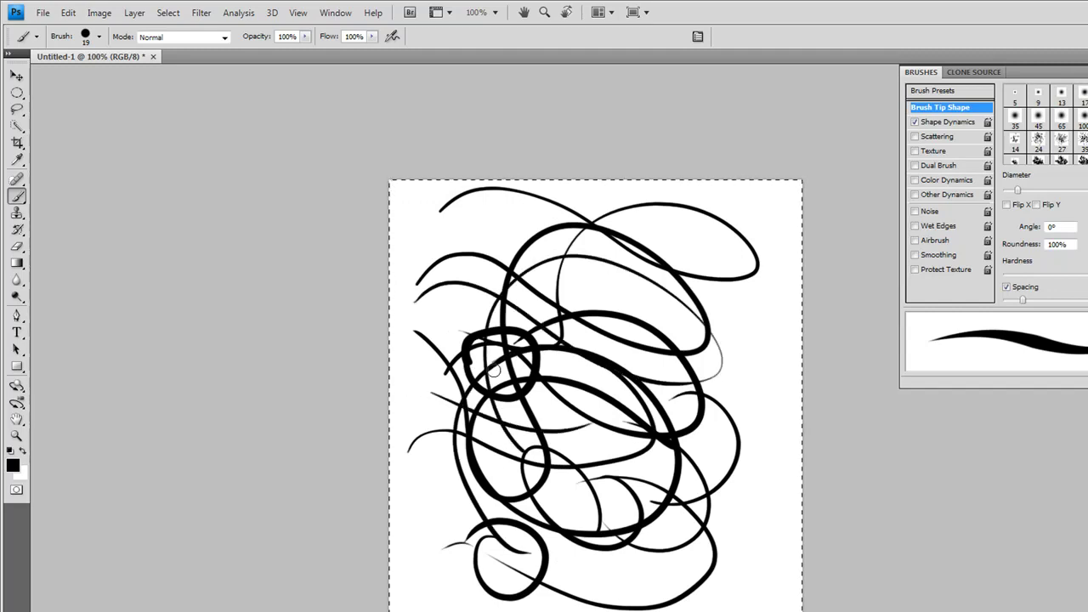
left_click(68, 12)
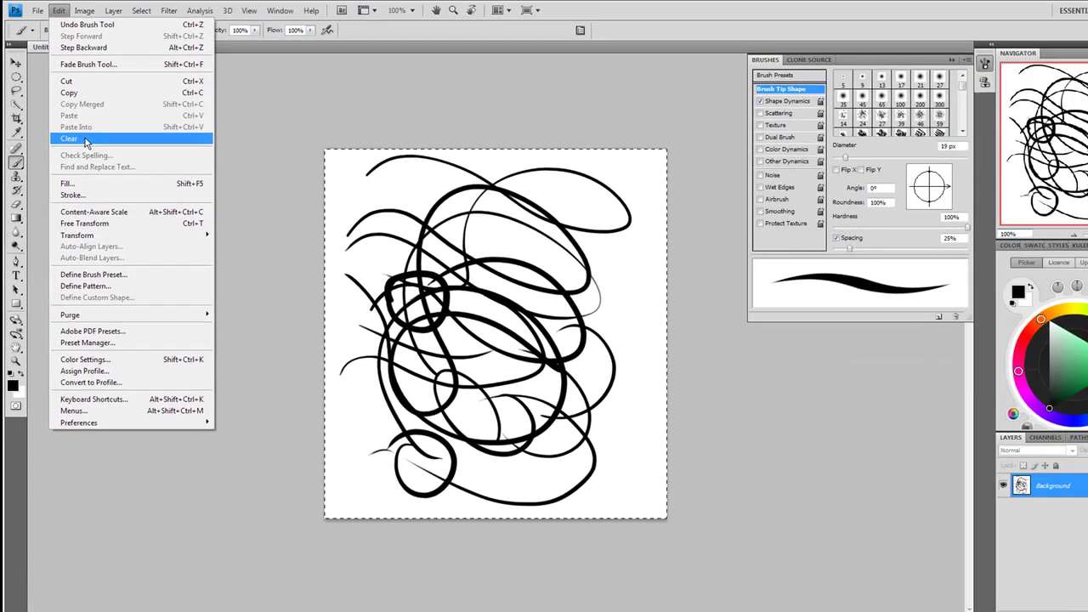
Clear the canvas and delete the Photoshop application entry from Wacom Tablet Properties.
left_click(104, 166)
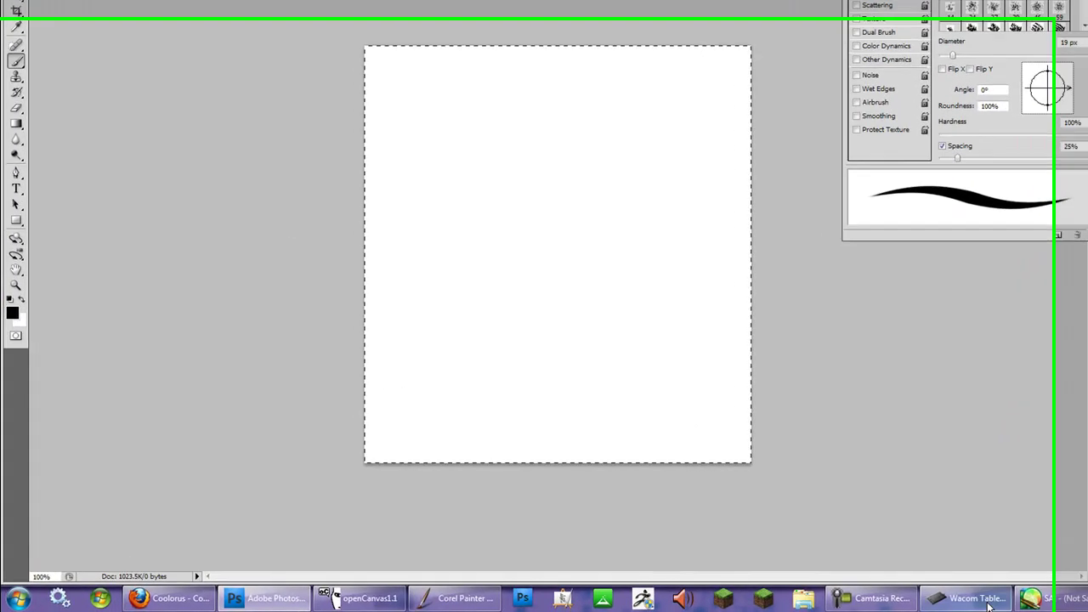
left_click(989, 606)
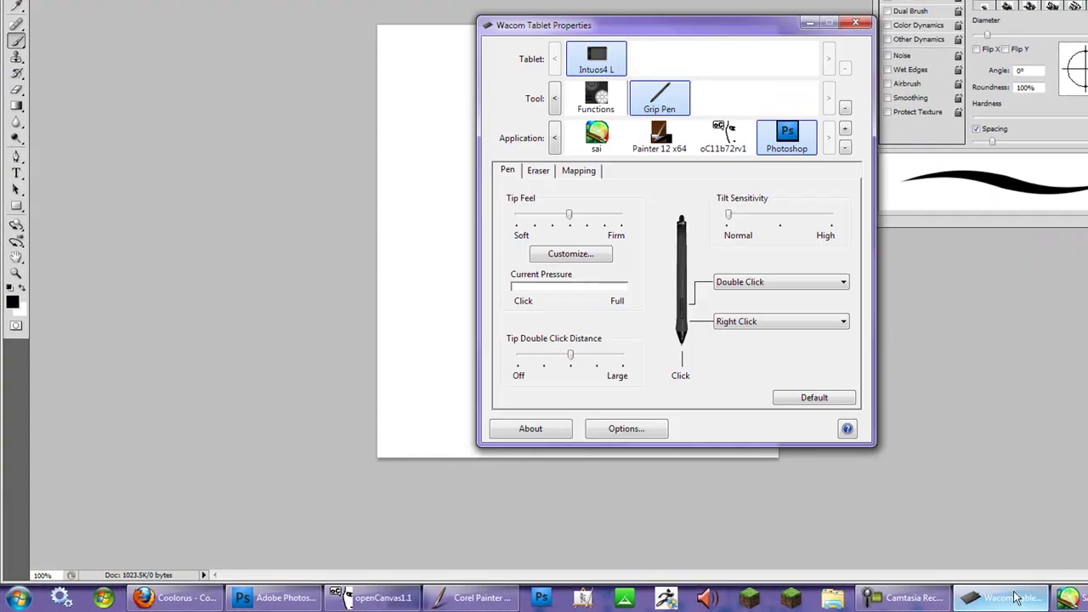
left_click(846, 149)
left_click(627, 280)
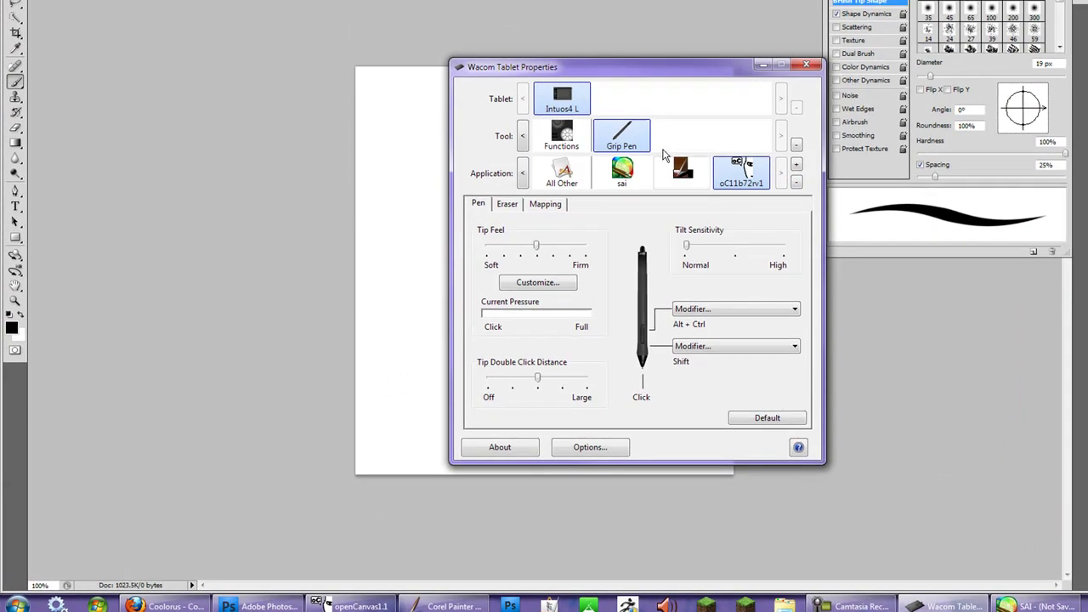
Give All Other a raised click threshold and a linear pressure curve, then close the tablet settings.
left_click(535, 285)
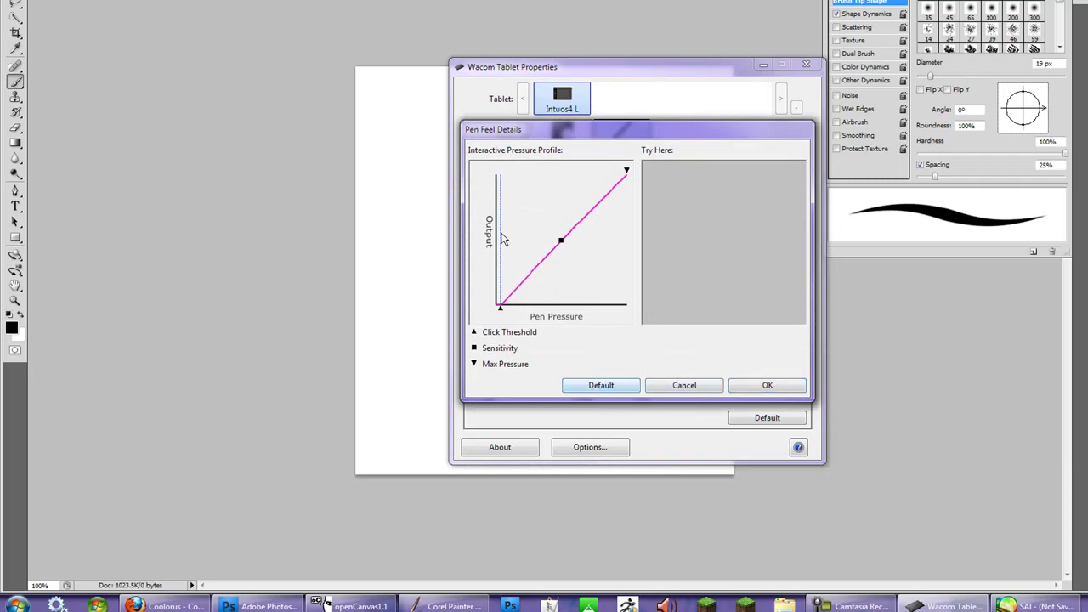
left_click_drag(499, 308, 529, 308)
left_click_drag(563, 252, 577, 244)
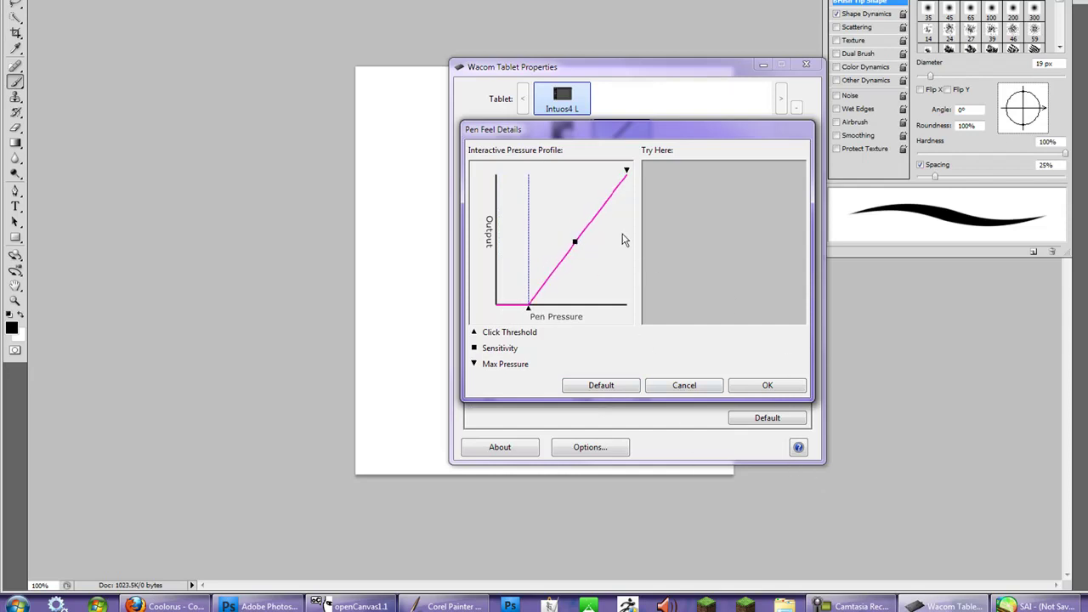
left_click(768, 386)
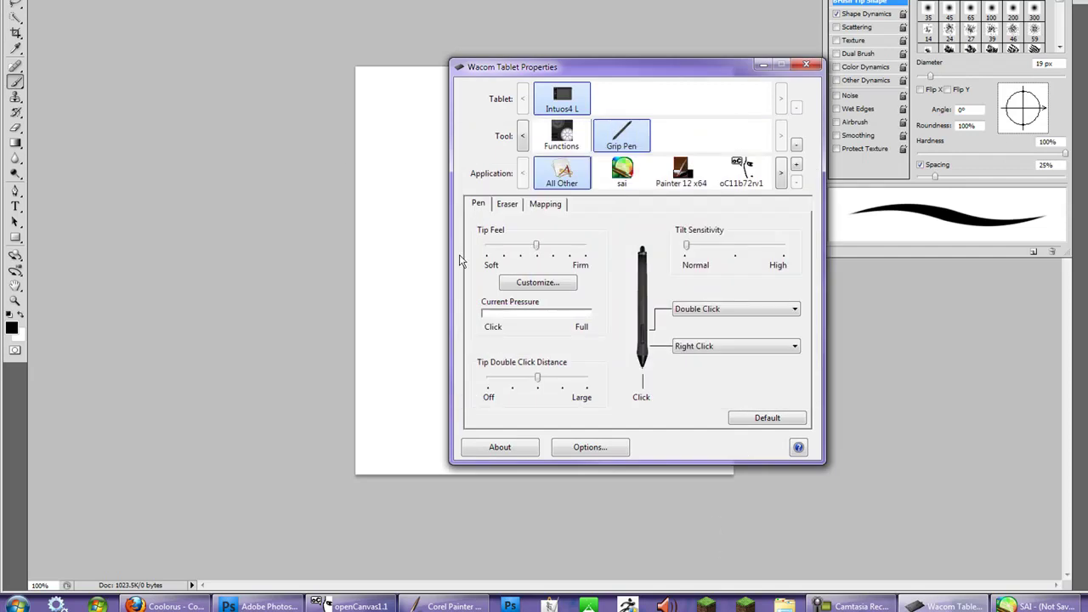
left_click(434, 289)
key("ctrl+a")
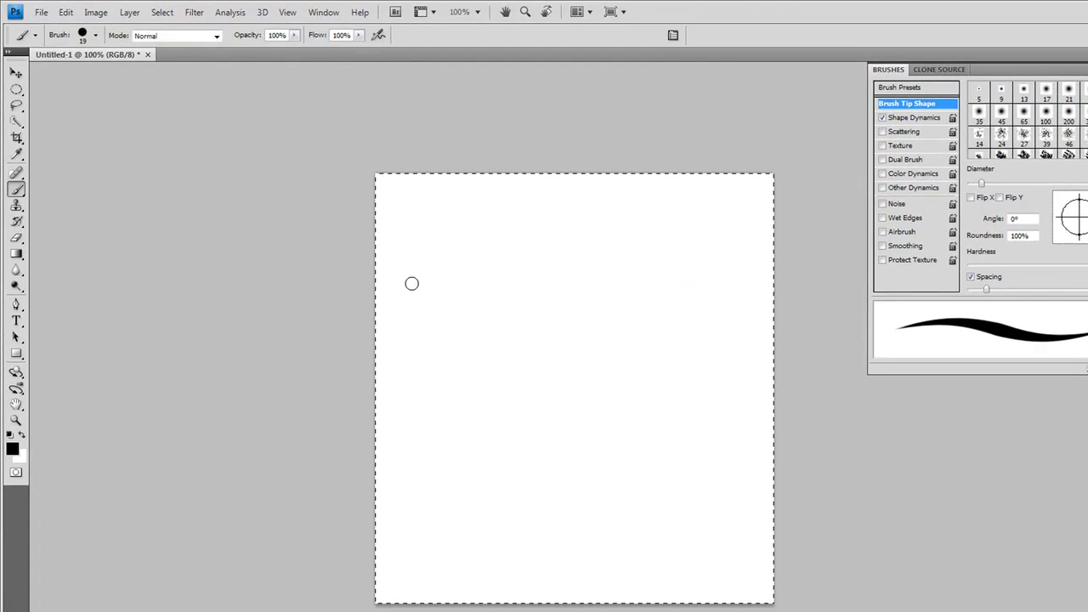
Paint eight looping and wavy test strokes across the upper and lower canvas.
mouse_move(393, 173)
left_mouse_down()
mouse_move(542, 274)
mouse_move(623, 197)
left_mouse_up()
left_click_drag(657, 303, 494, 345)
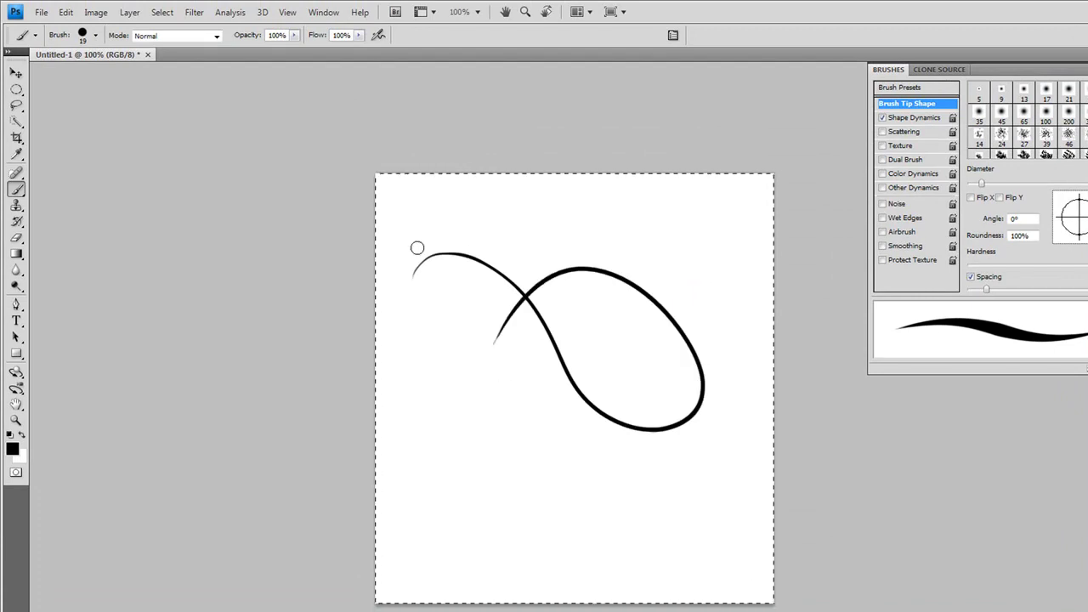
mouse_move(398, 261)
left_mouse_down()
mouse_move(462, 243)
mouse_move(377, 226)
left_mouse_up()
mouse_move(477, 305)
left_mouse_down()
mouse_move(469, 374)
mouse_move(494, 393)
left_mouse_up()
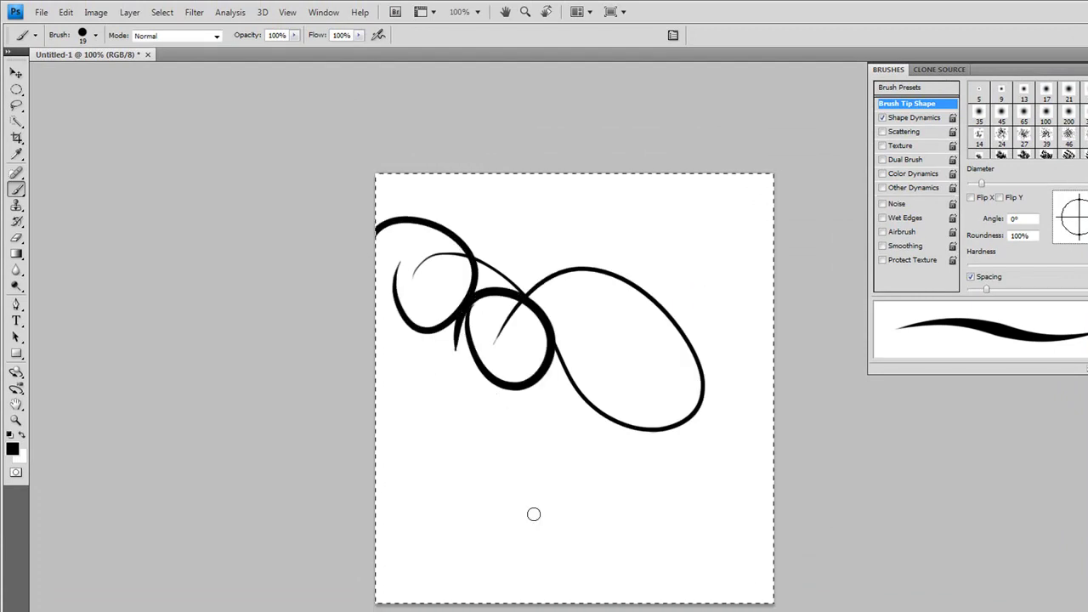
left_click_drag(447, 489, 680, 464)
left_click_drag(516, 492, 588, 587)
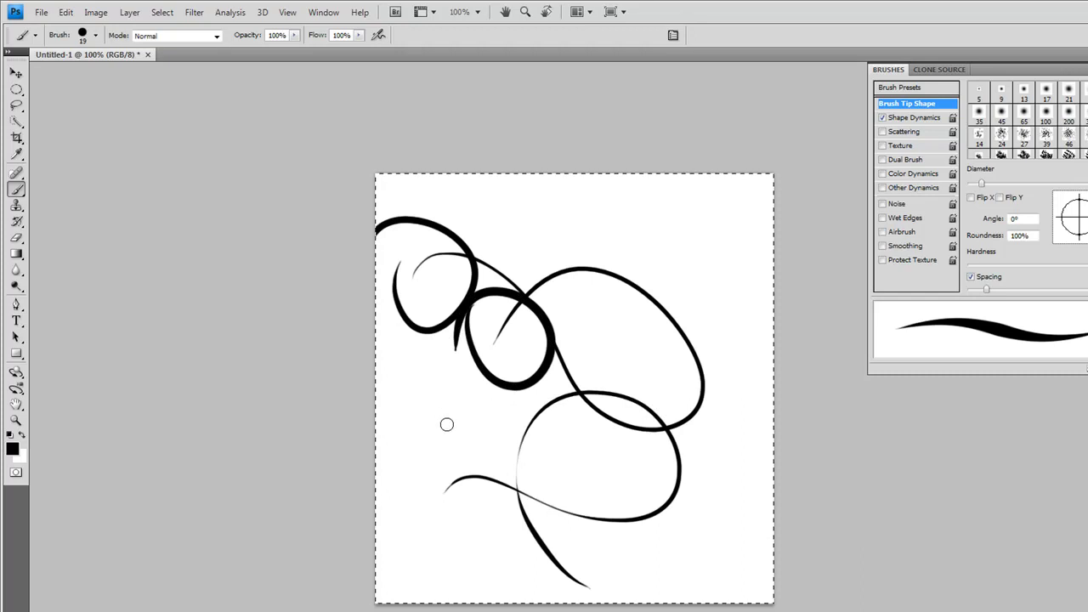
mouse_move(447, 425)
left_mouse_down()
mouse_move(596, 456)
mouse_move(519, 414)
left_mouse_up()
left_click_drag(672, 535, 629, 463)
Add more loops, dashes and thin tapering hooks on the right, top and centre.
left_click_drag(864, 367, 629, 463)
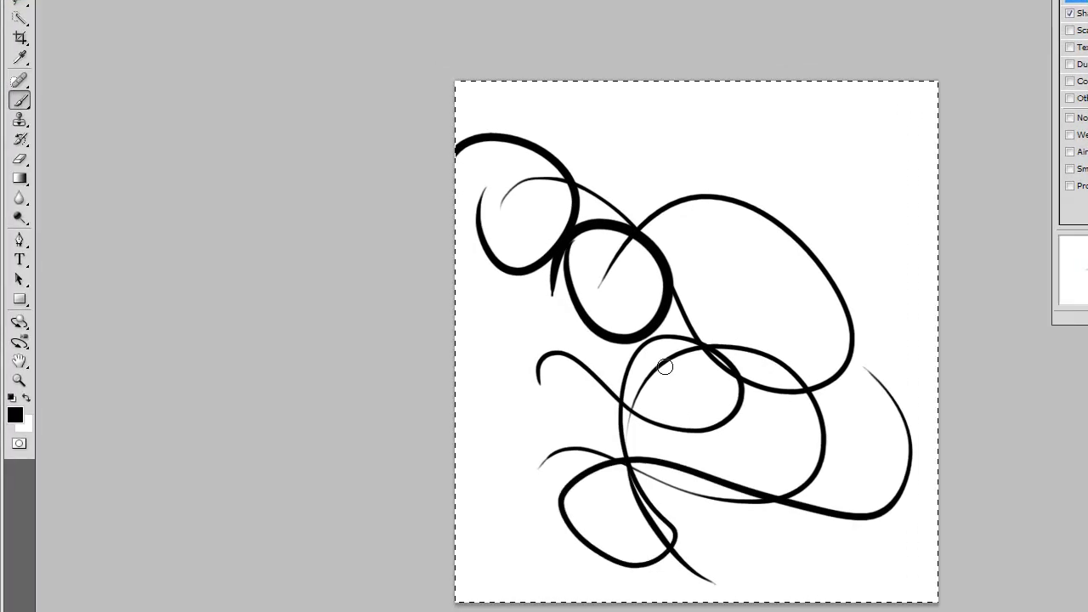
left_click_drag(625, 151, 668, 136)
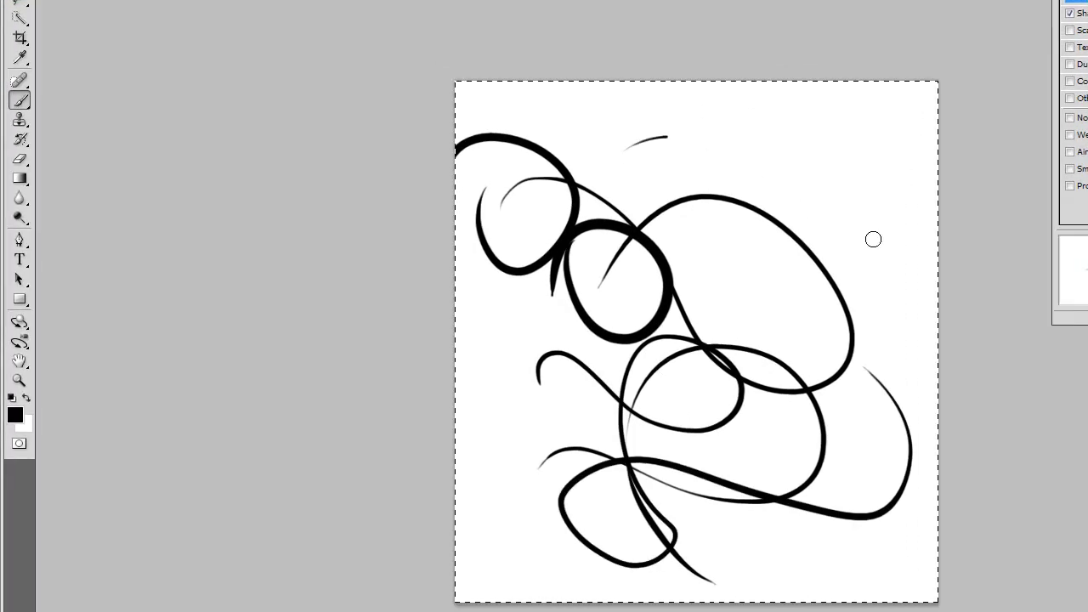
left_click_drag(874, 239, 901, 245)
left_click_drag(702, 254, 722, 278)
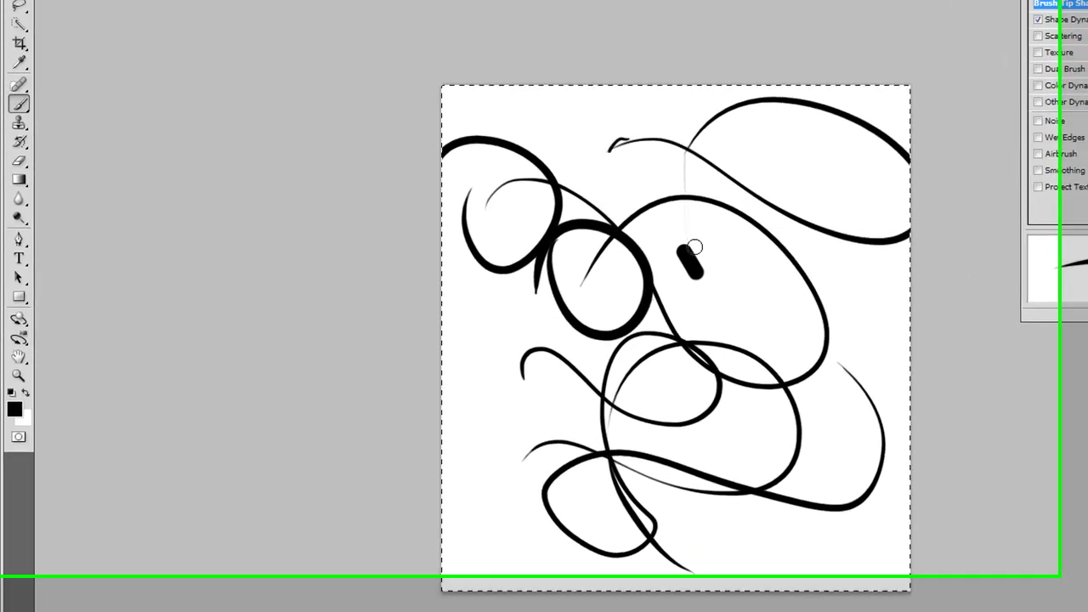
mouse_move(632, 149)
left_mouse_down()
mouse_move(640, 184)
mouse_move(729, 301)
mouse_move(683, 248)
left_mouse_up()
mouse_move(530, 184)
left_mouse_down()
mouse_move(535, 153)
mouse_move(563, 142)
left_mouse_up()
left_click_drag(697, 230, 828, 377)
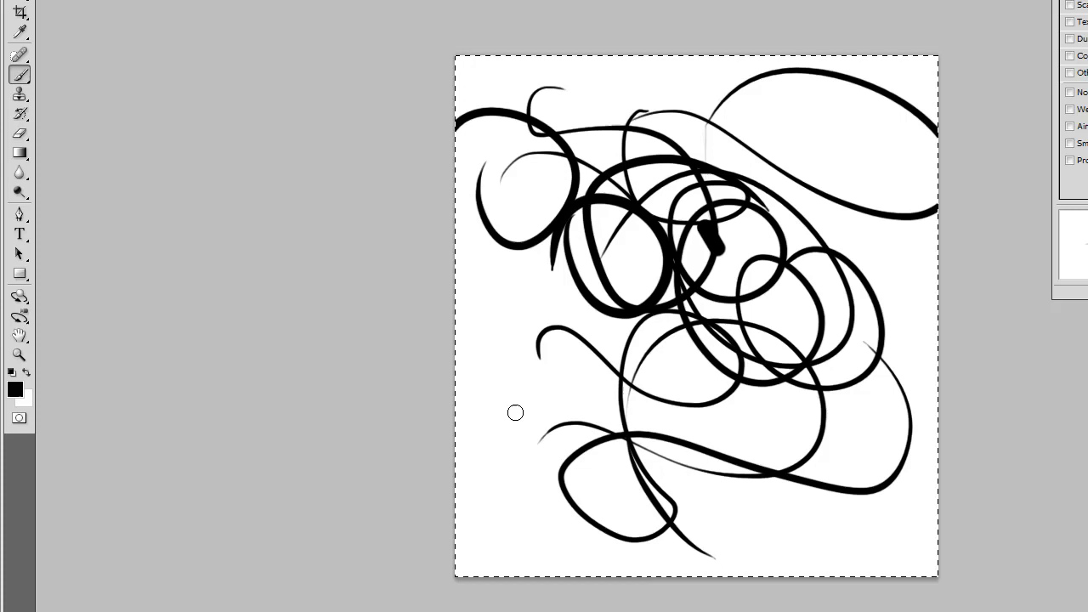
mouse_move(515, 413)
left_mouse_down()
mouse_move(595, 377)
mouse_move(596, 493)
left_mouse_up()
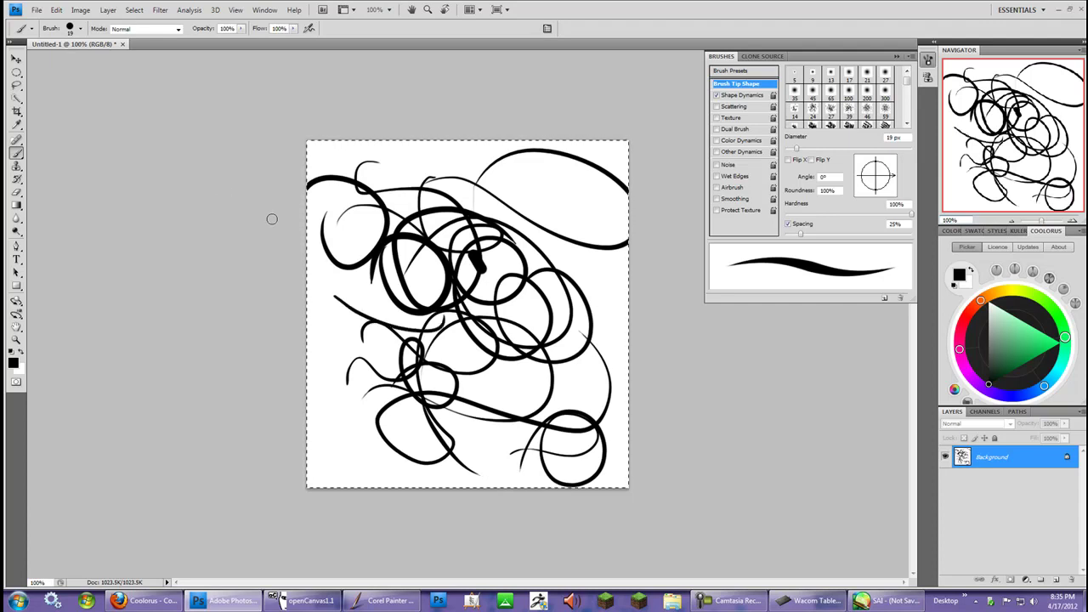
Wipe every test stroke off the Untitled-1 canvas using Edit > Clear.
left_click(56, 10)
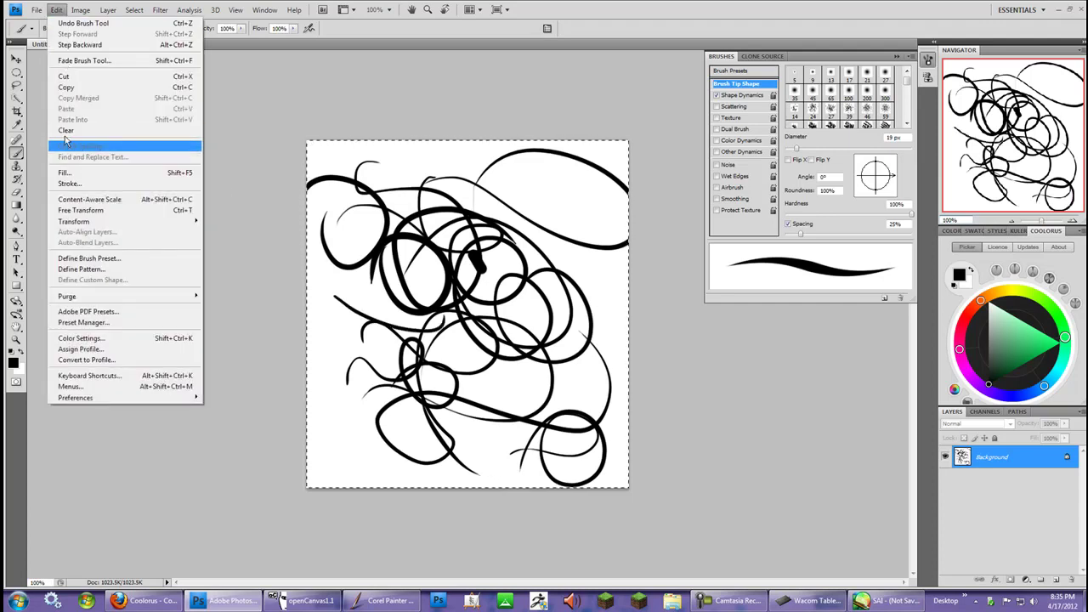
left_click(68, 130)
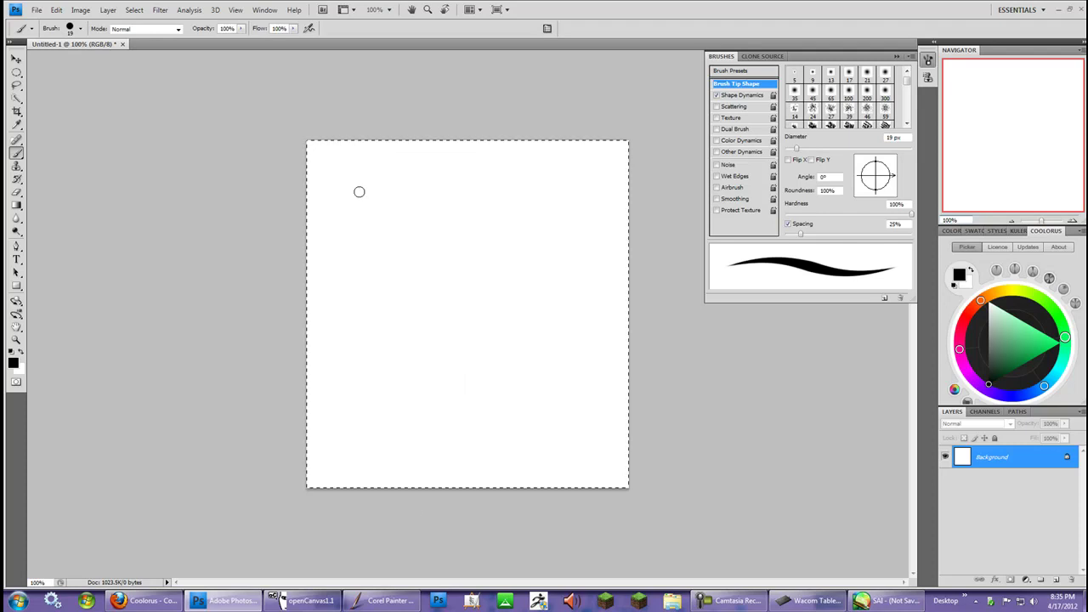